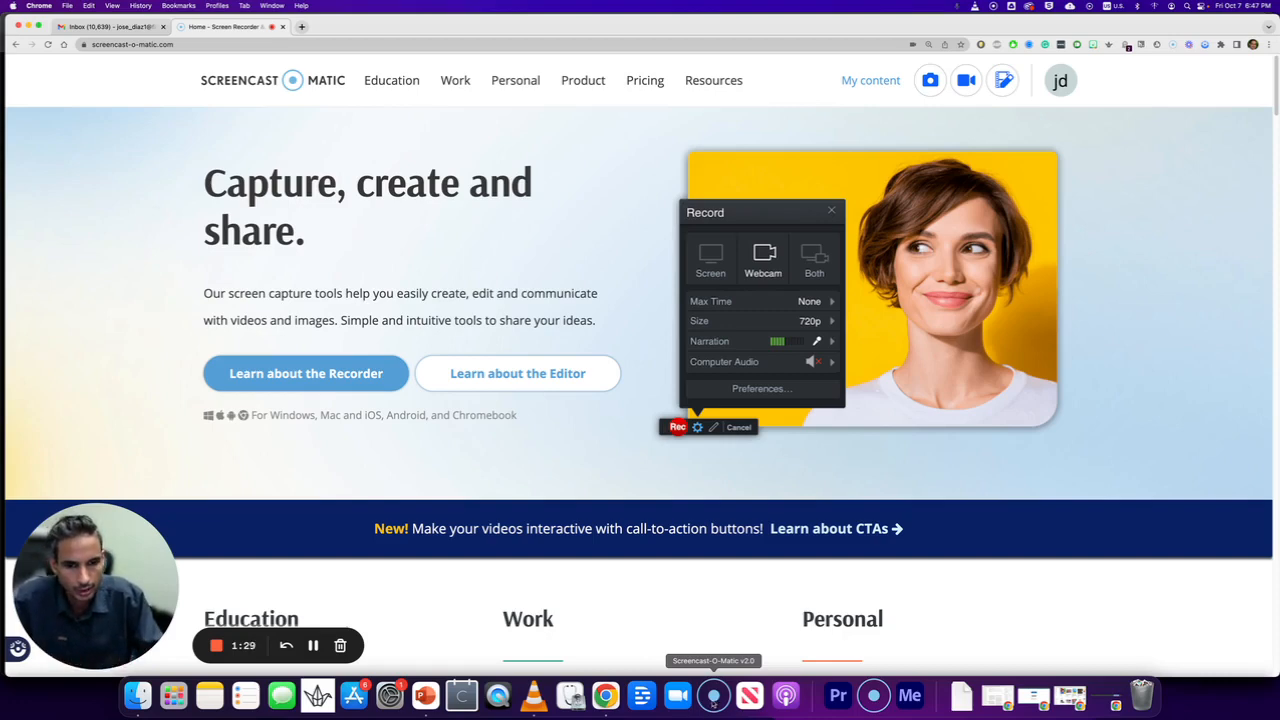
Step: Open the Screencast-O-Matic projects window, search the Mac for ".mp4" files and import Unit 3.mp4 as a video project
left_click(713, 700)
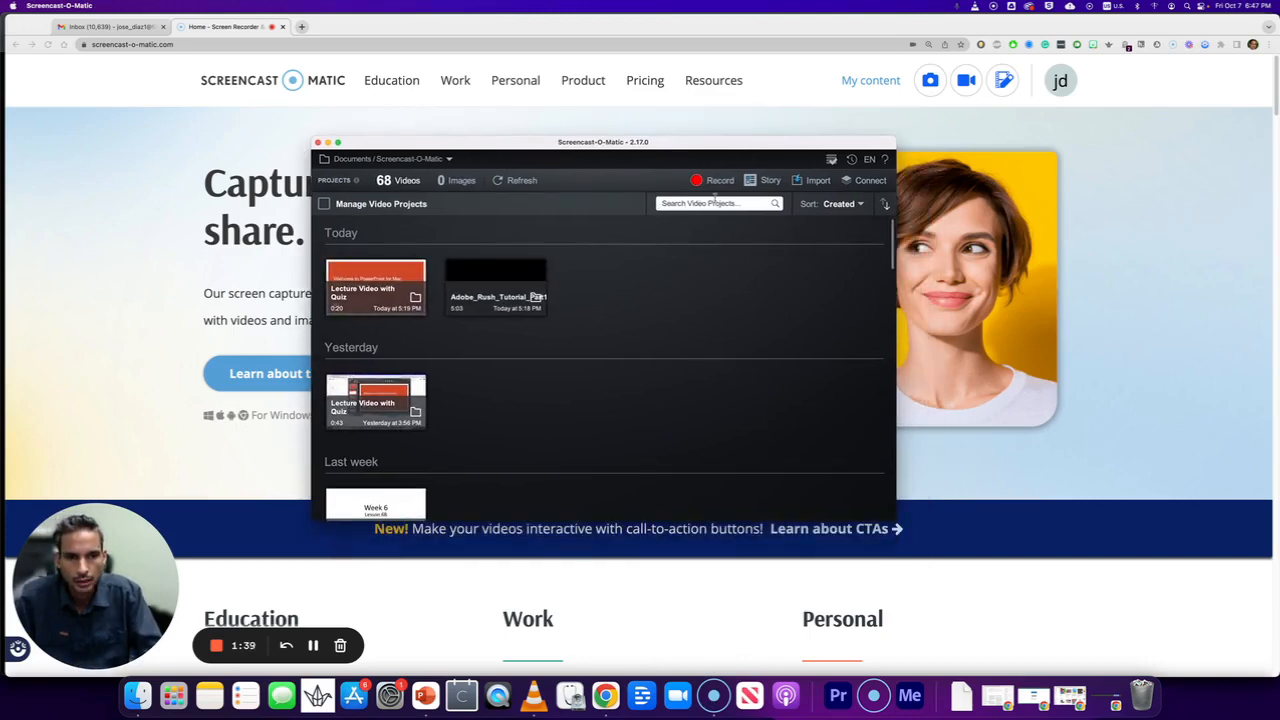
left_click(812, 183)
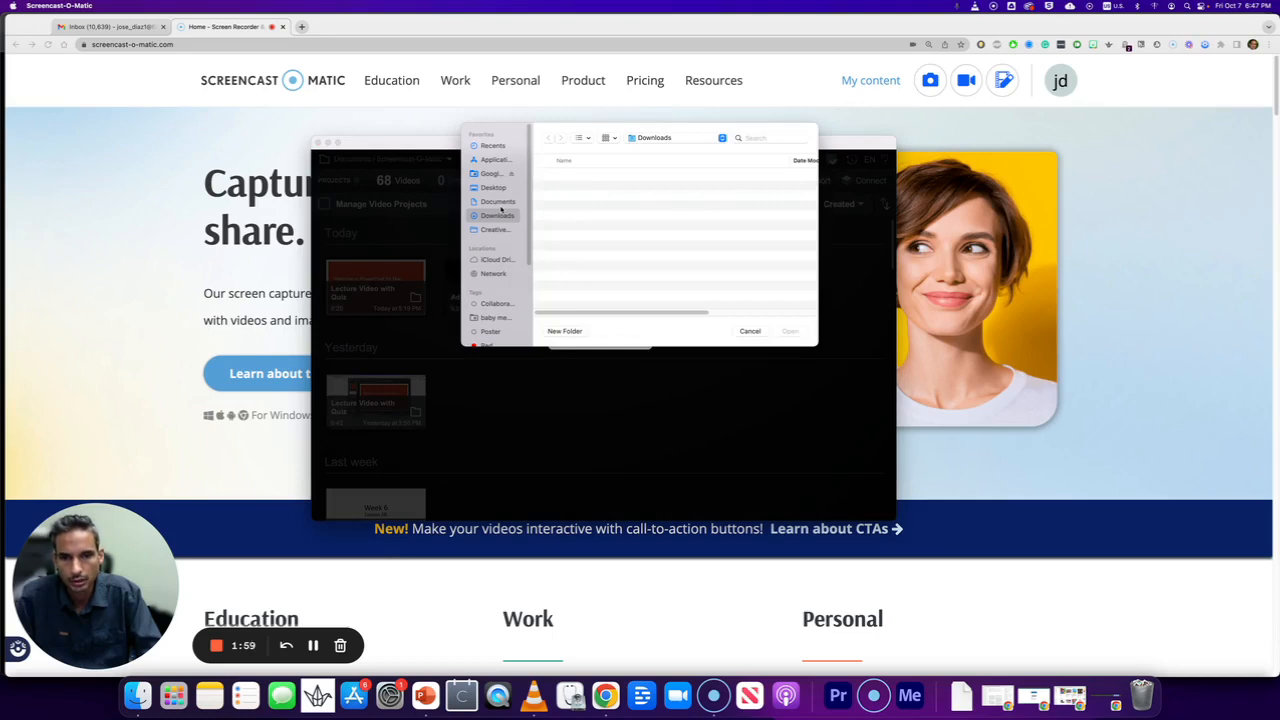
left_click(768, 137)
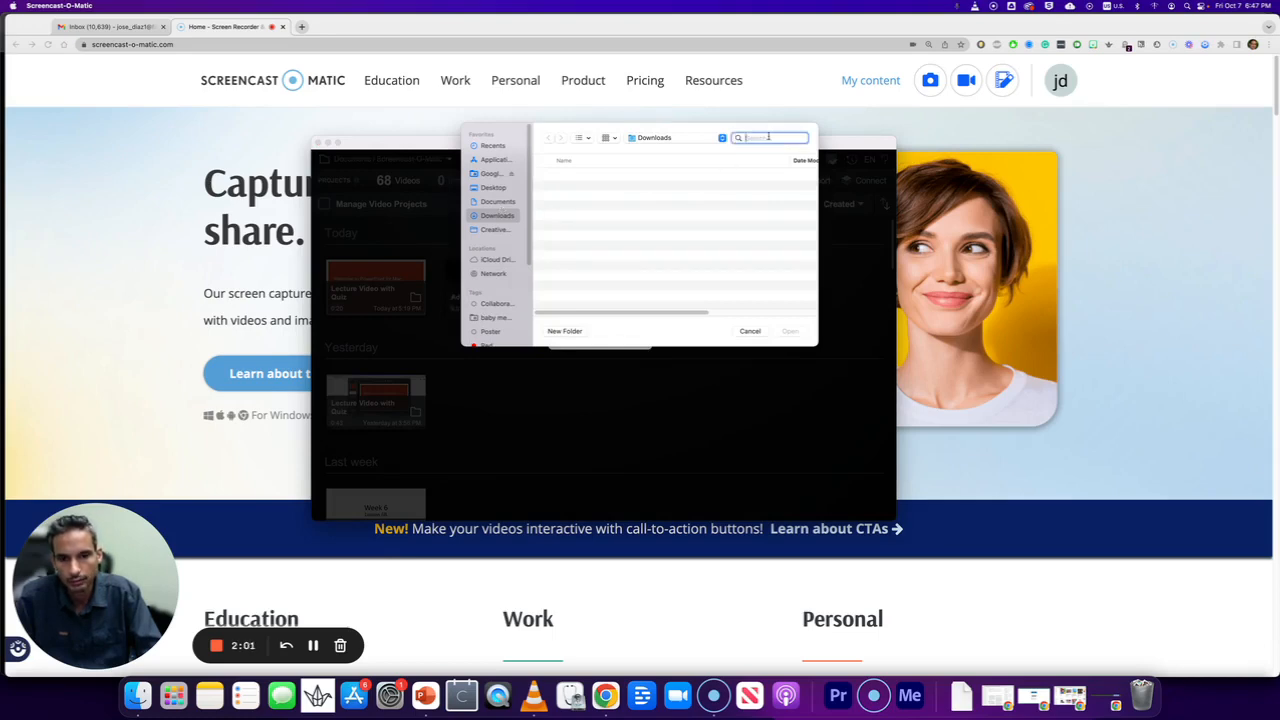
type(".mo")
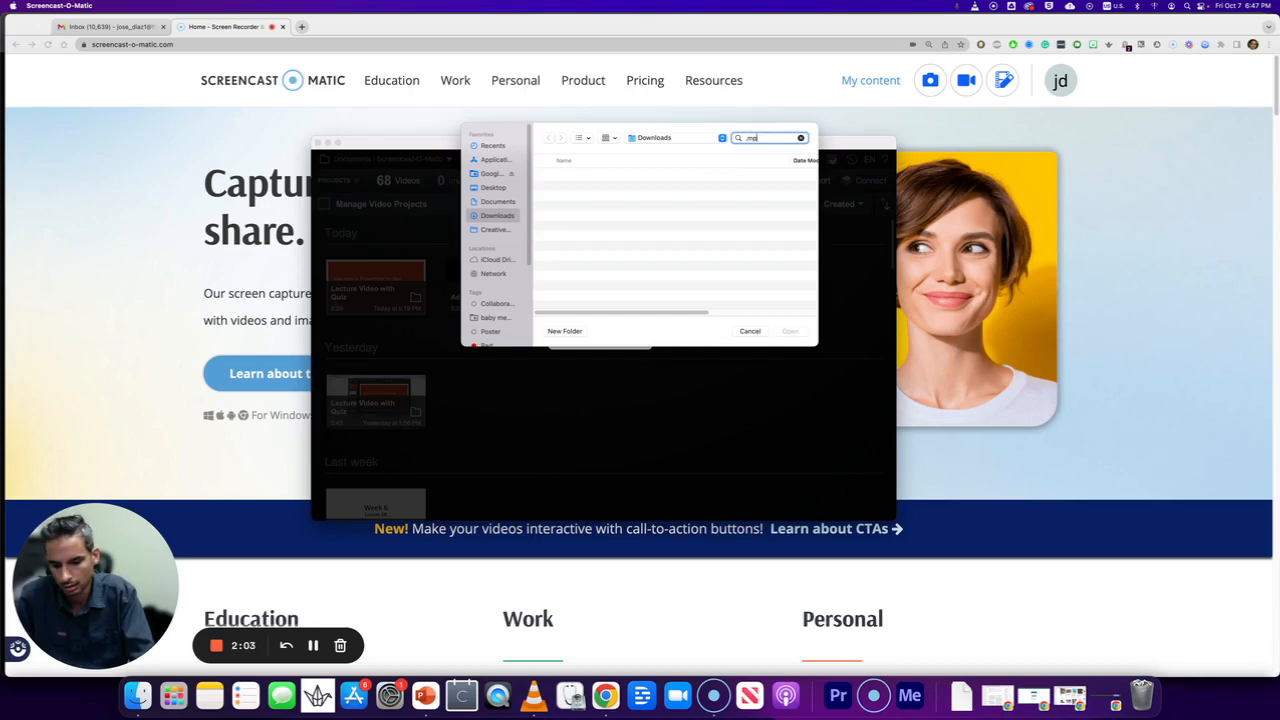
type("4")
key("Return")
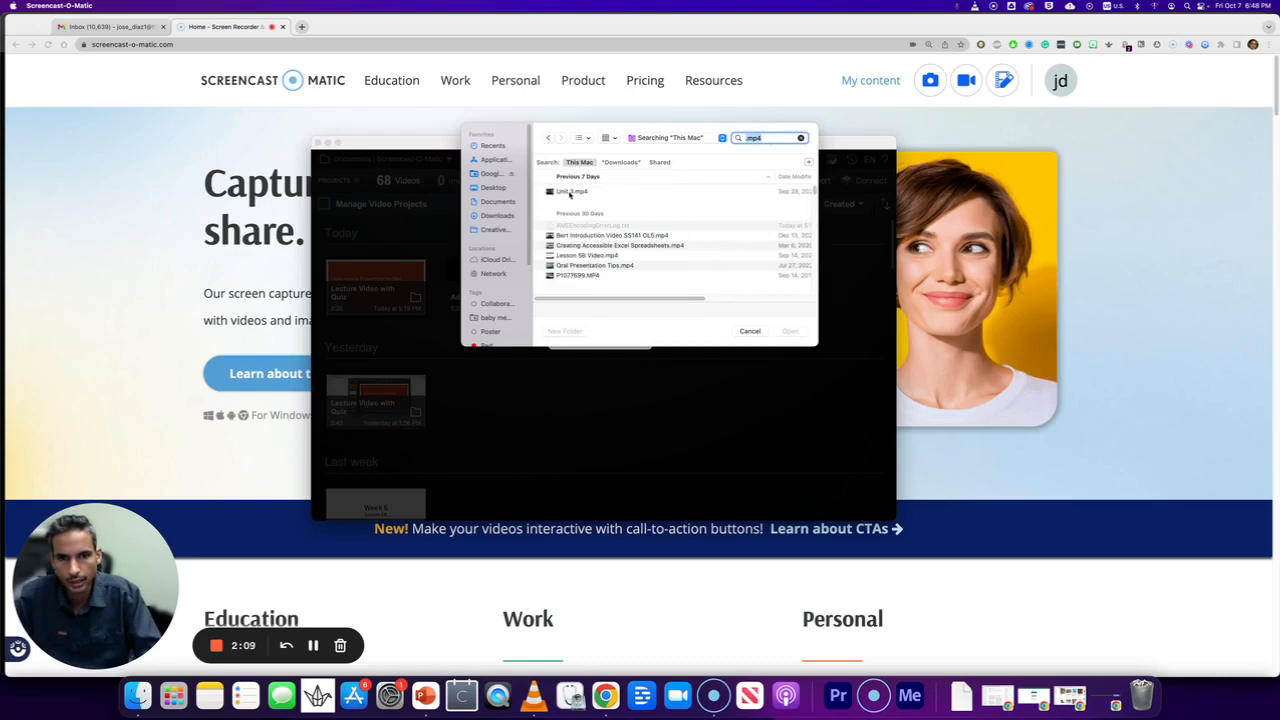
left_click(570, 193)
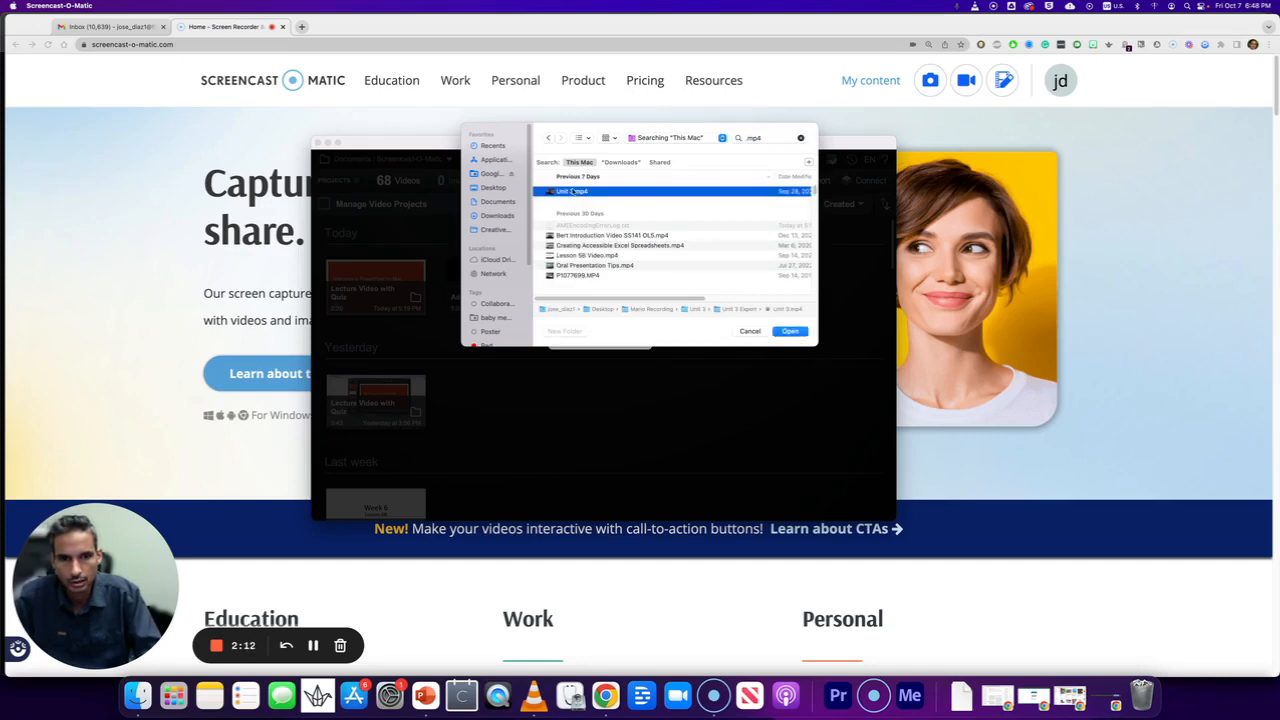
left_click(790, 331)
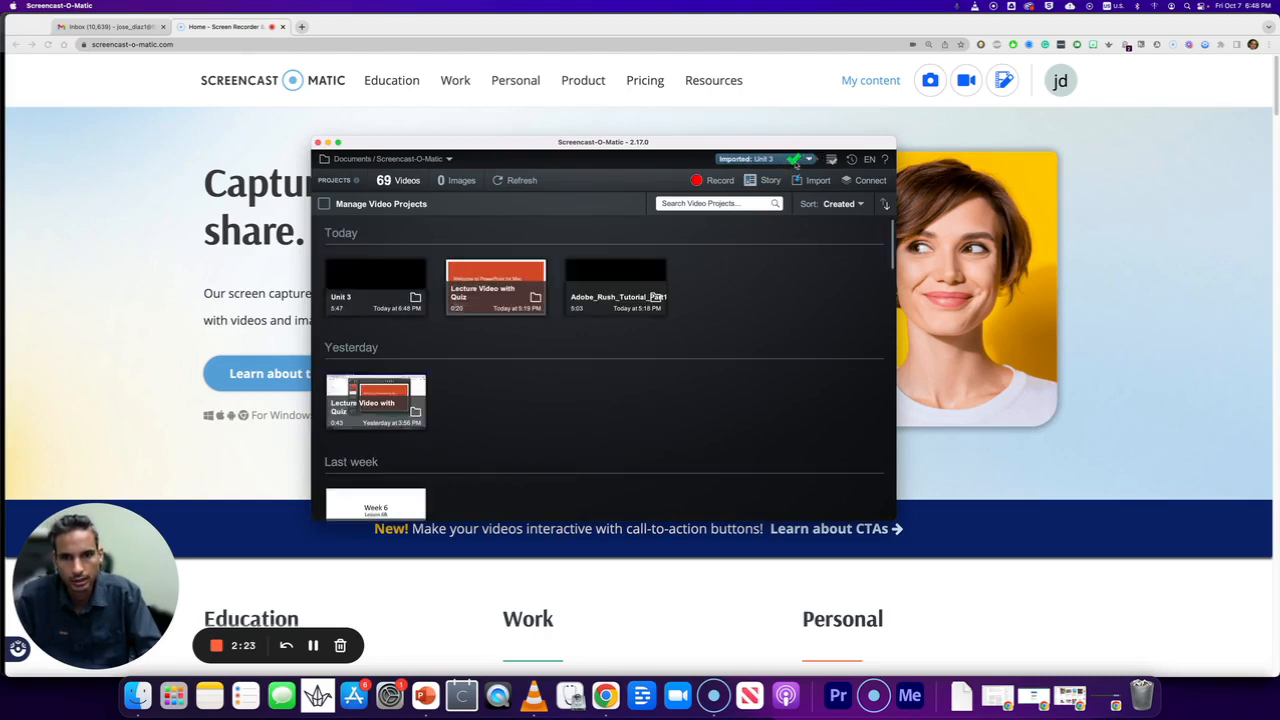
Step: Publish the Unit 3 project to Screencast-O-Matic with Unlisted visibility and let the upload continue in the background
left_click(381, 293)
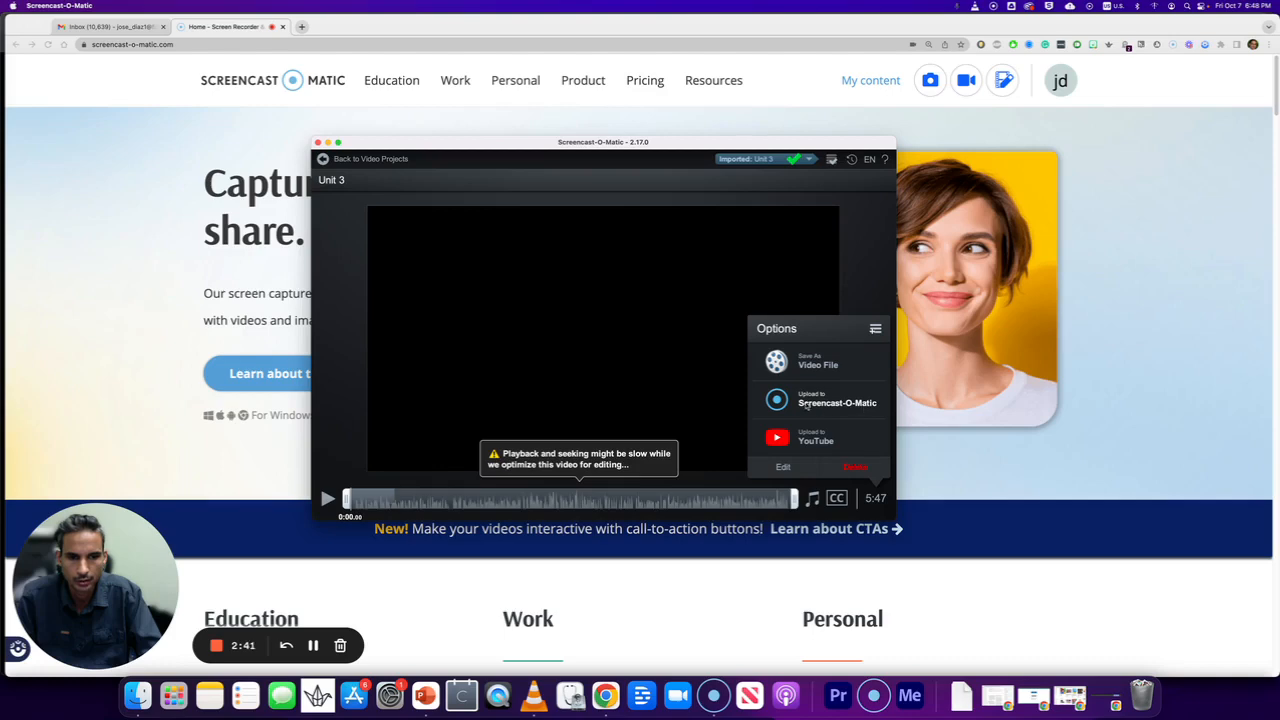
left_click(800, 403)
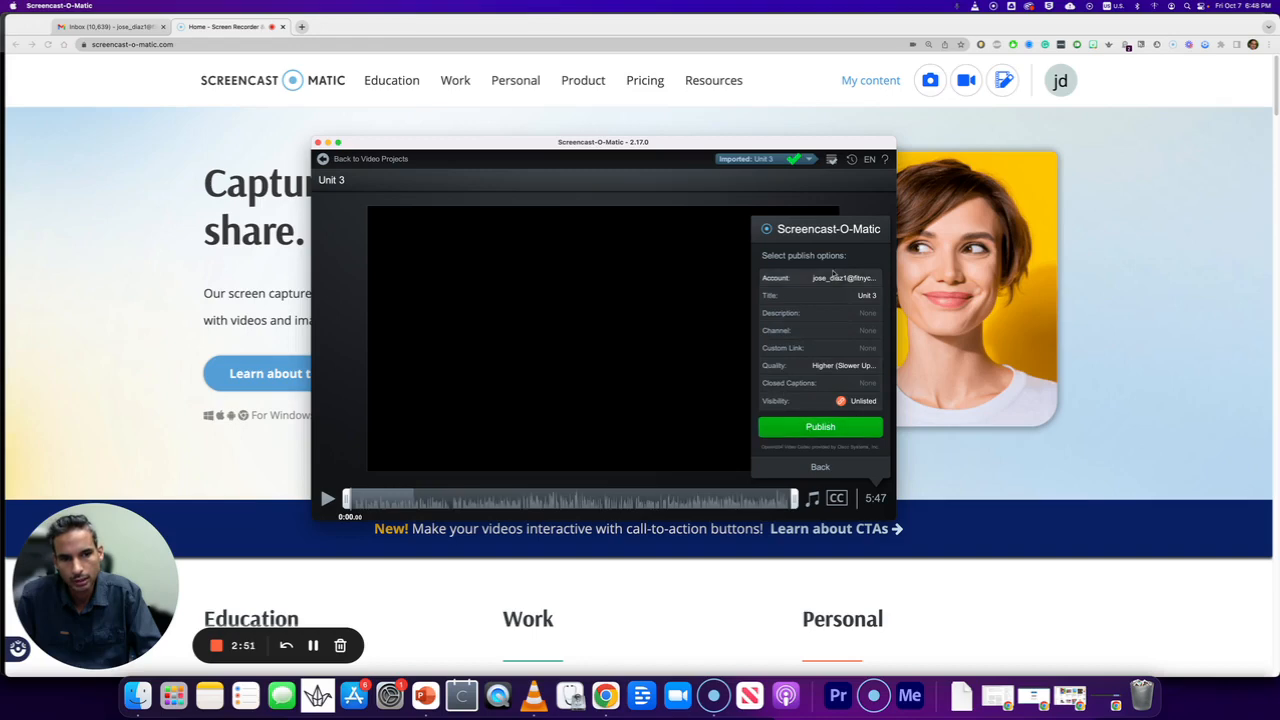
left_click(771, 297)
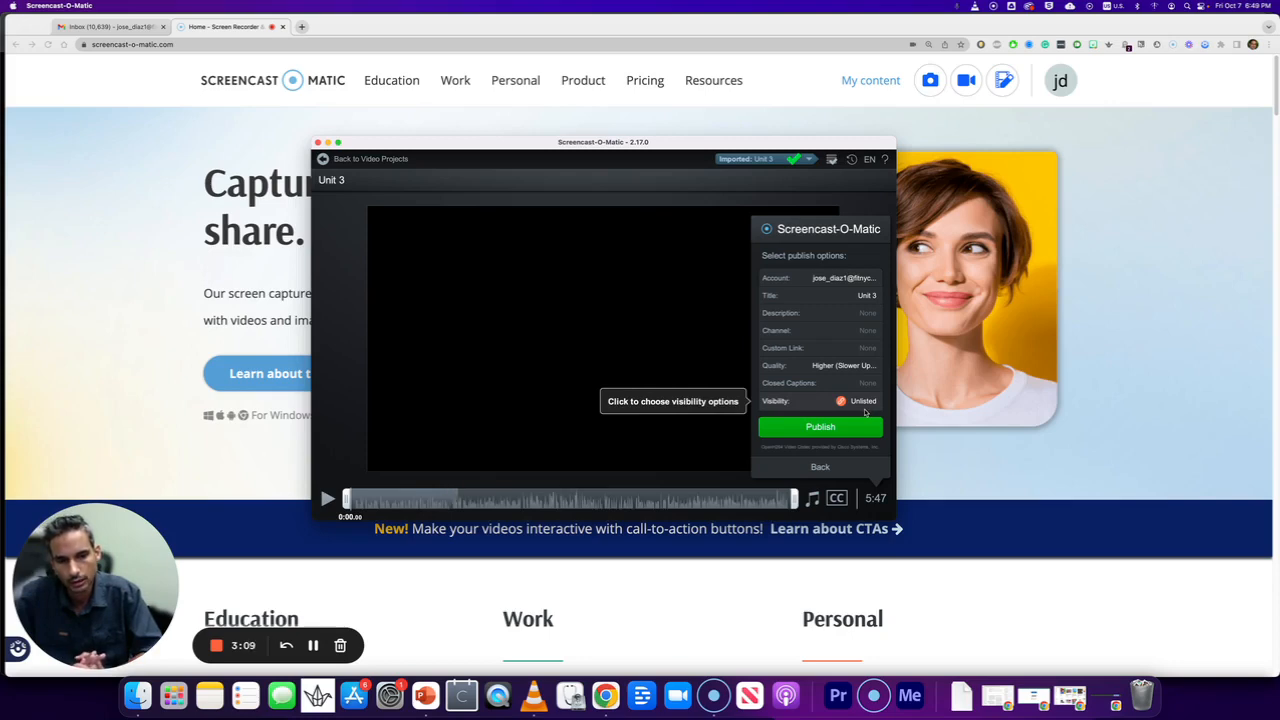
left_click(868, 407)
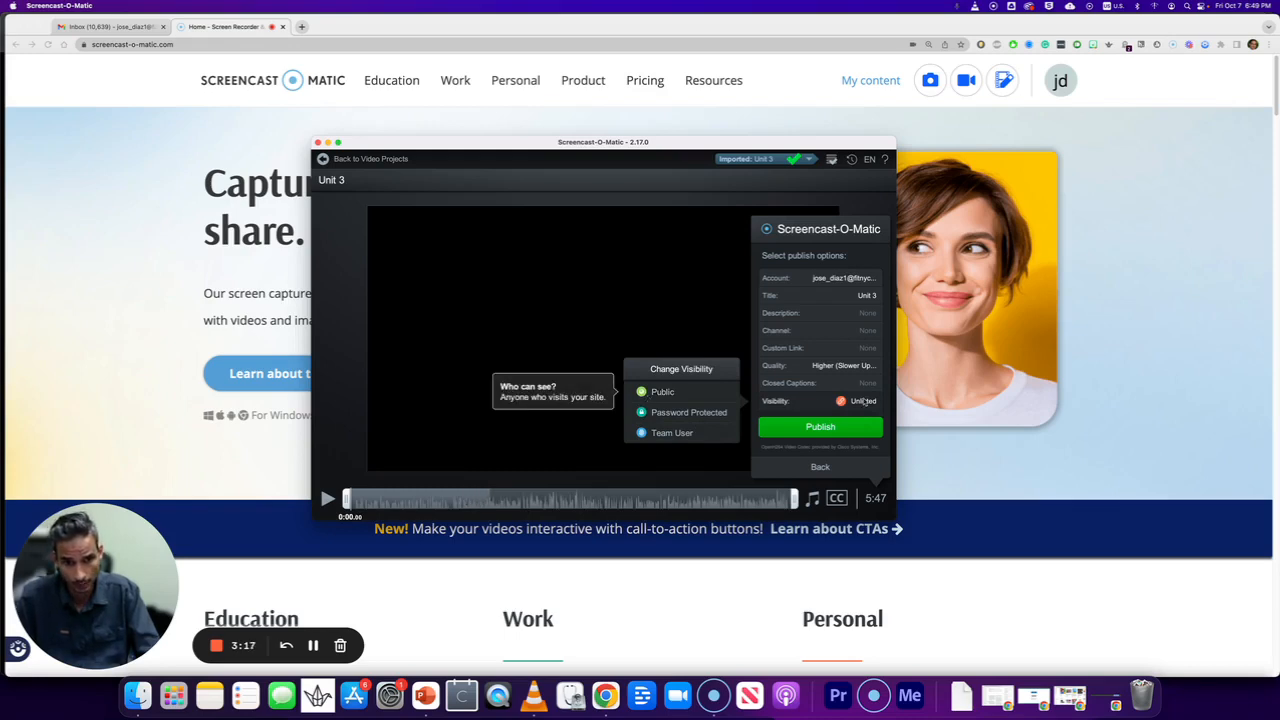
left_click(864, 401)
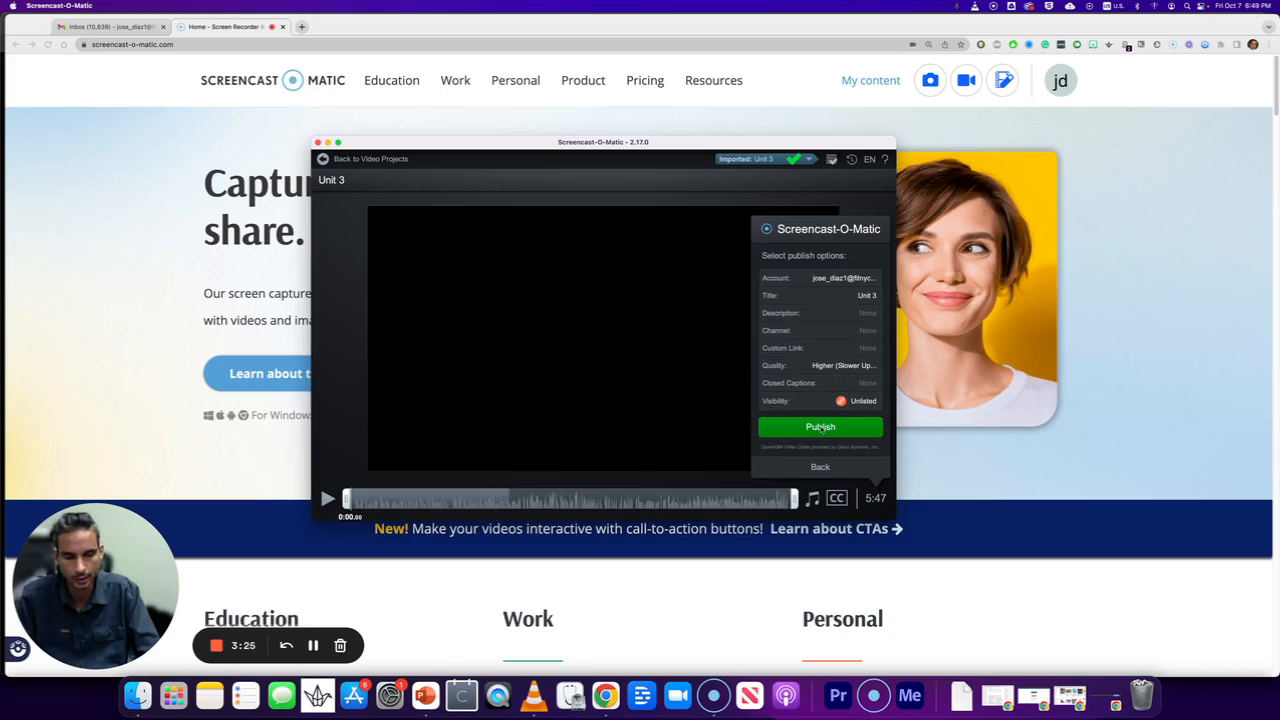
left_click(820, 427)
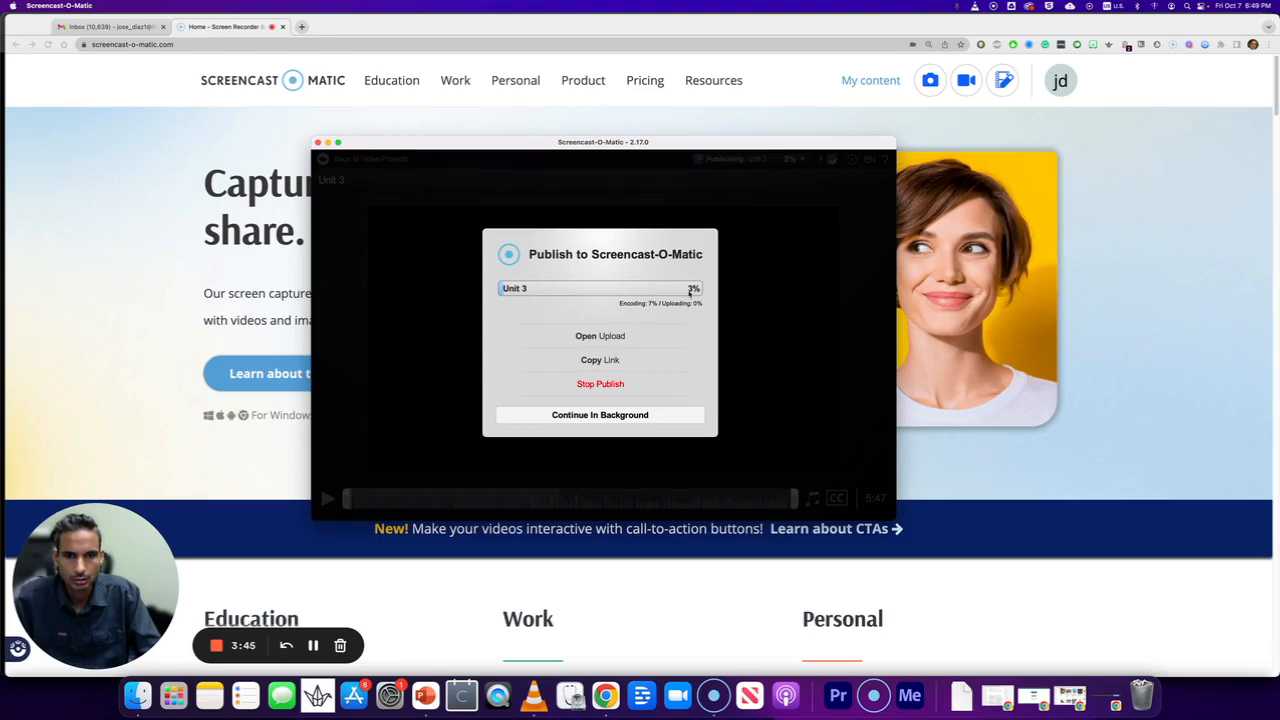
left_click(579, 418)
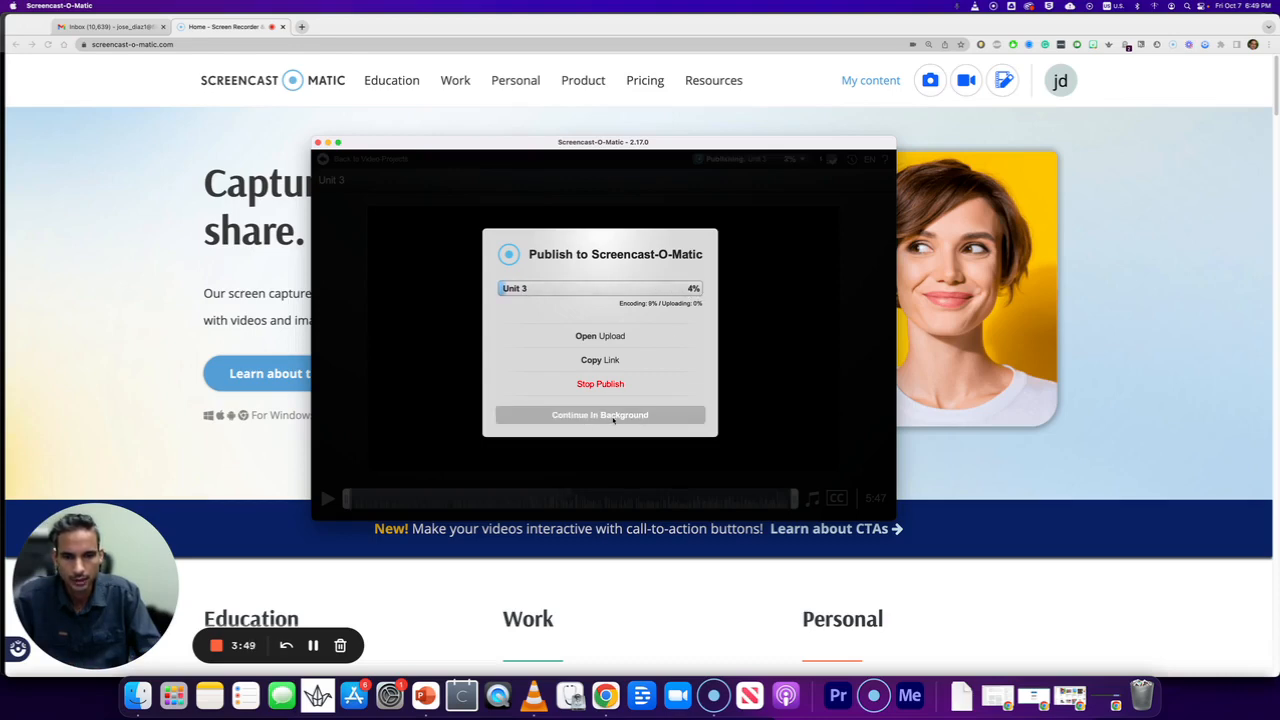
left_click(613, 417)
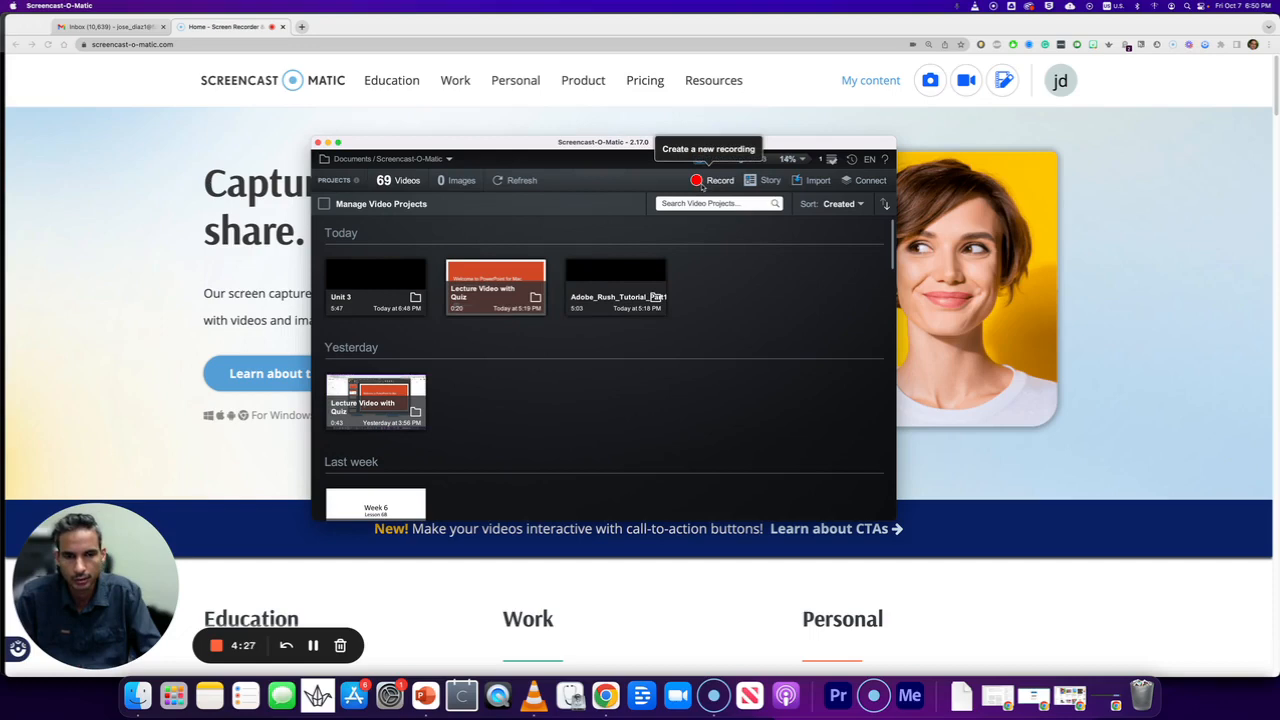
Step: Start a new fullscreen screen recording, switch to PowerPoint and play the presentation from its first slide
left_click(702, 184)
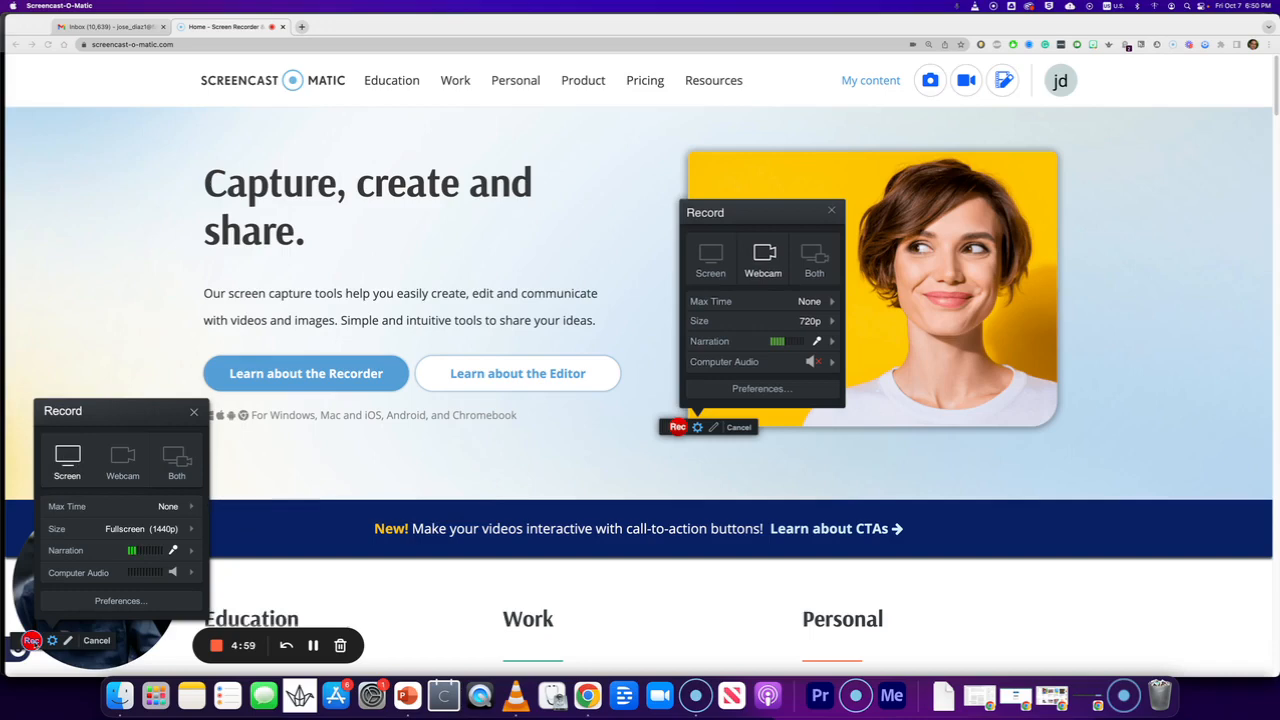
left_click(32, 640)
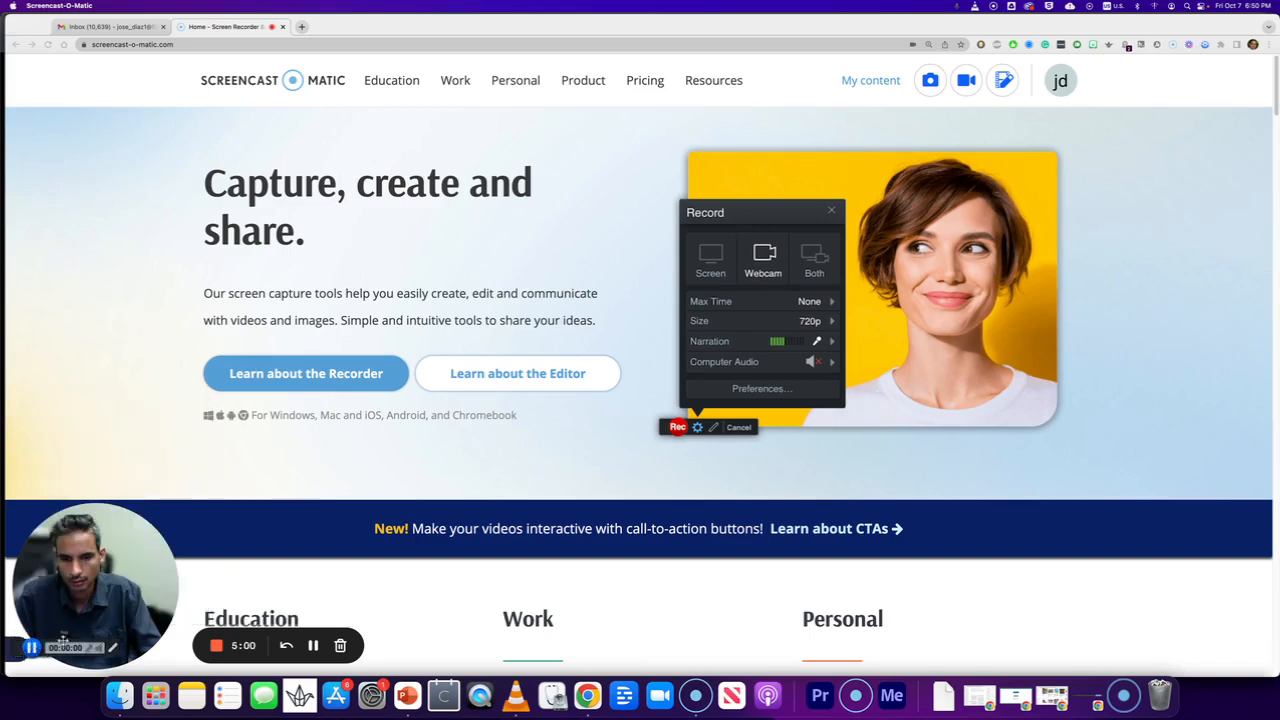
right_click(522, 704)
left_click(534, 661)
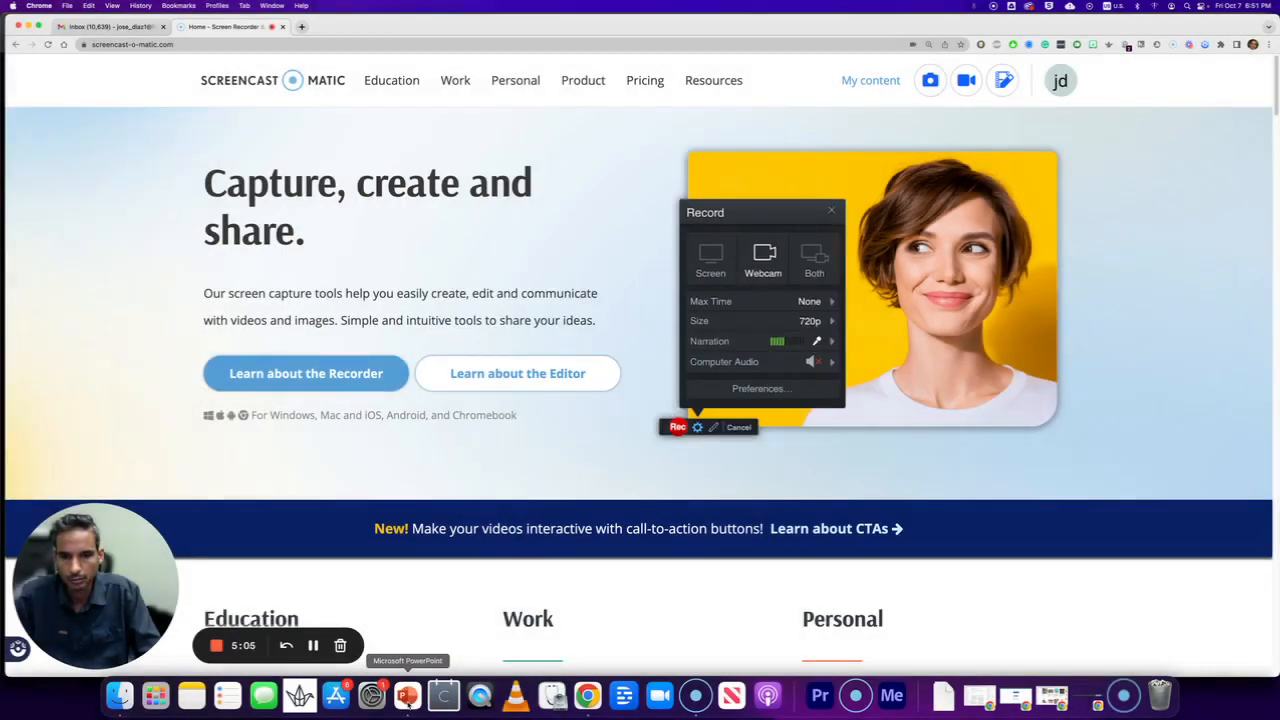
left_click(407, 697)
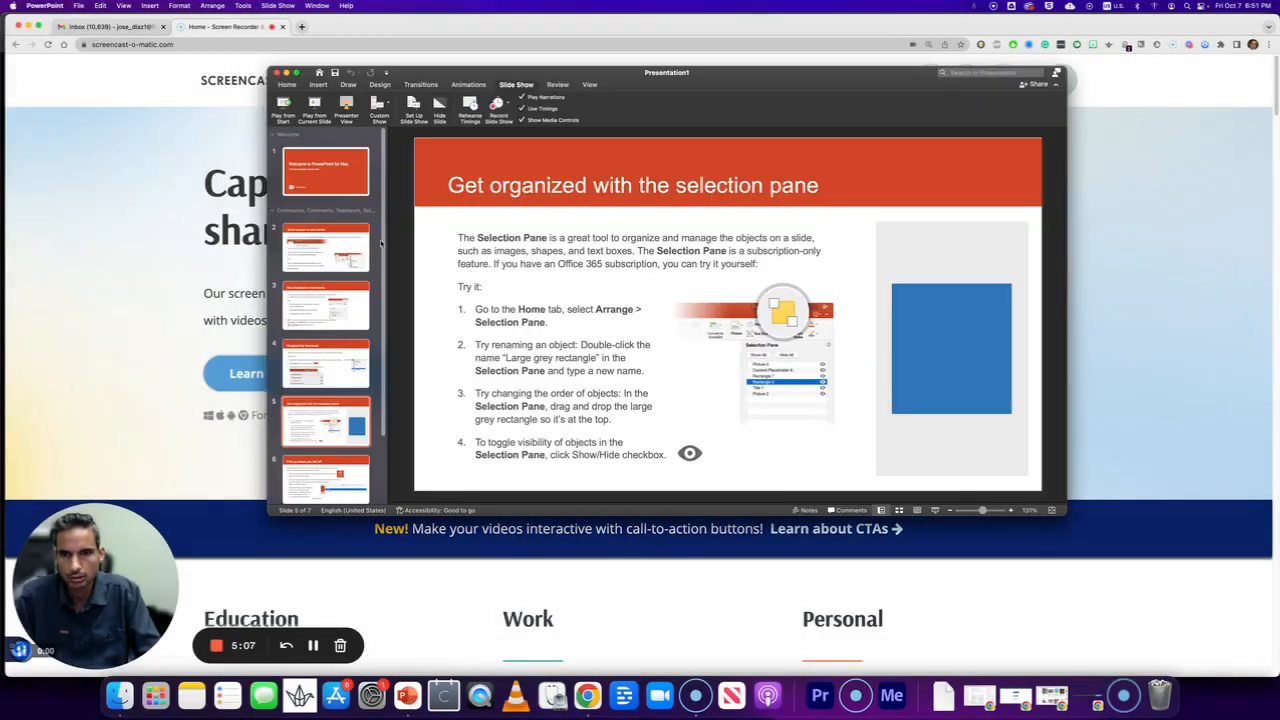
left_click(283, 108)
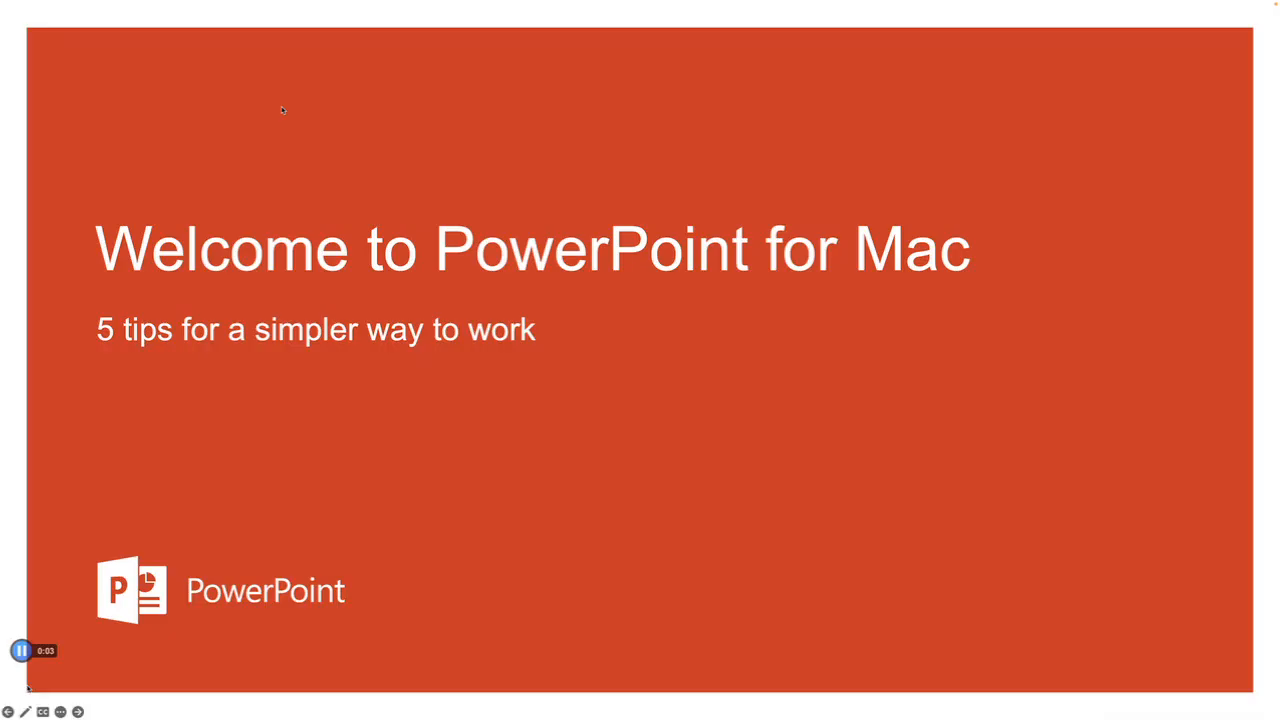
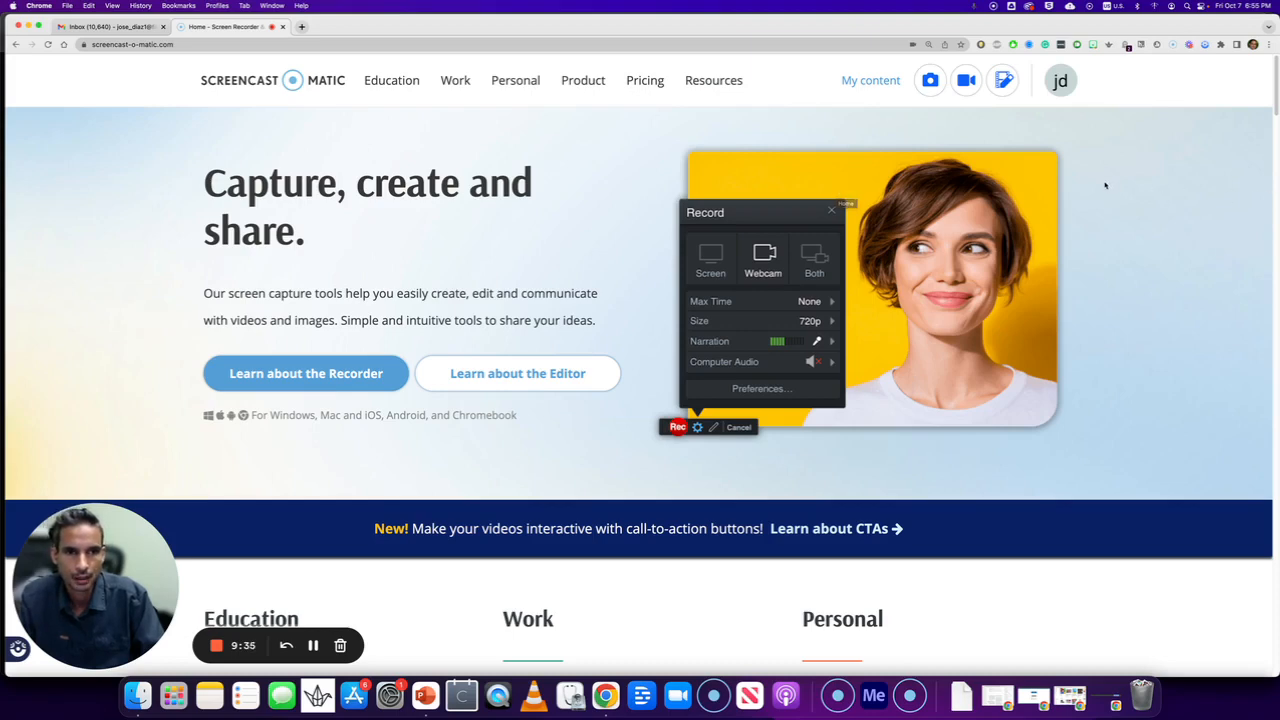
Step: Go to the hosted video content in Chrome and open the details of Lecture Video Unit 1
left_click(859, 89)
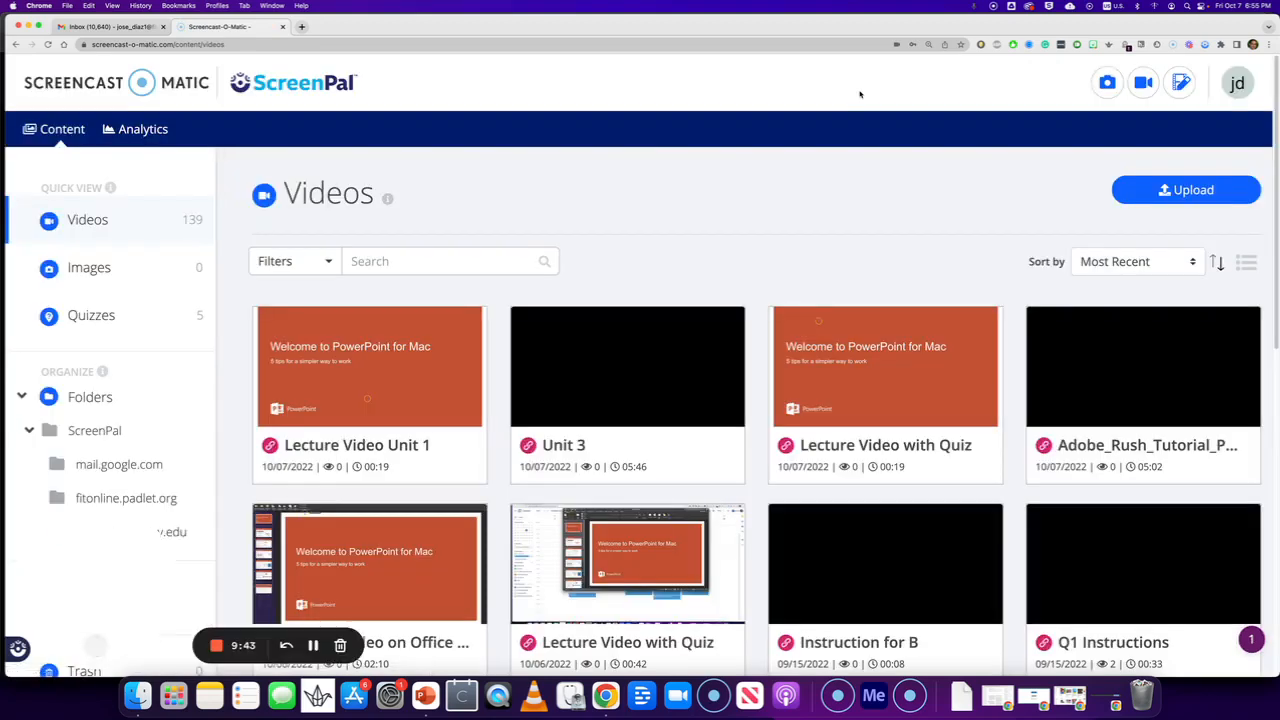
mouse_move(611, 388)
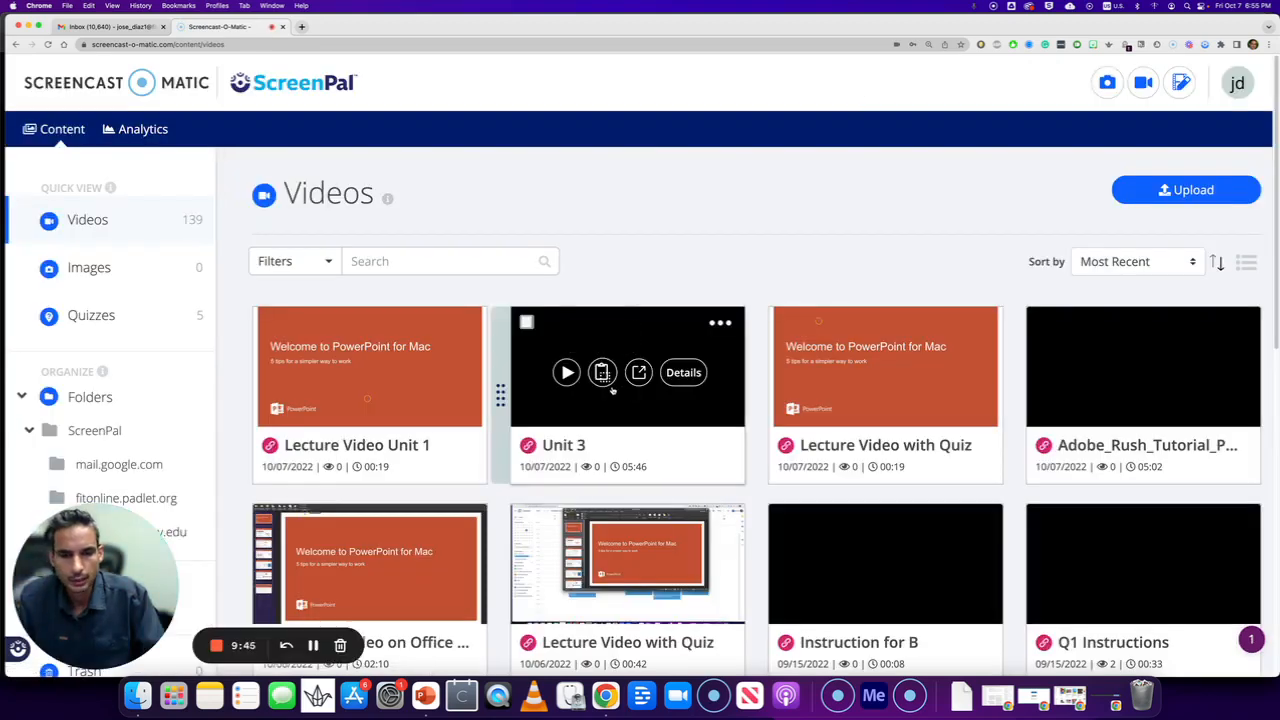
mouse_move(335, 378)
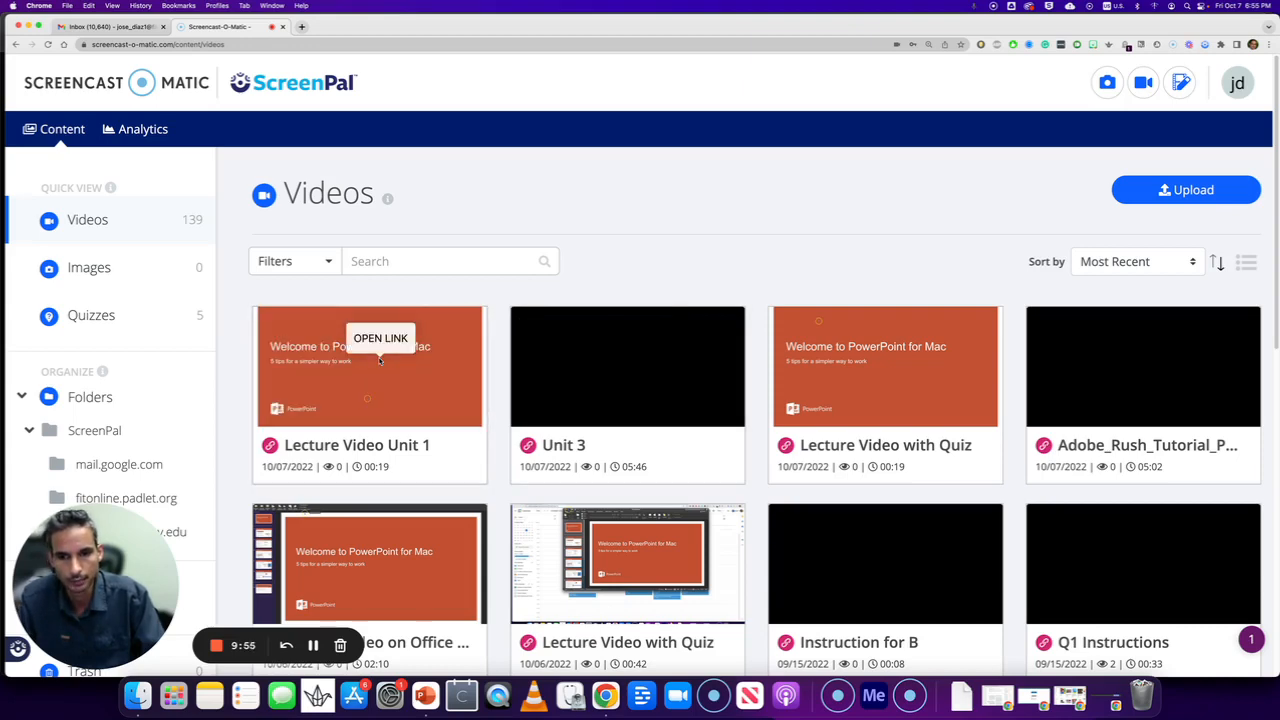
mouse_move(398, 396)
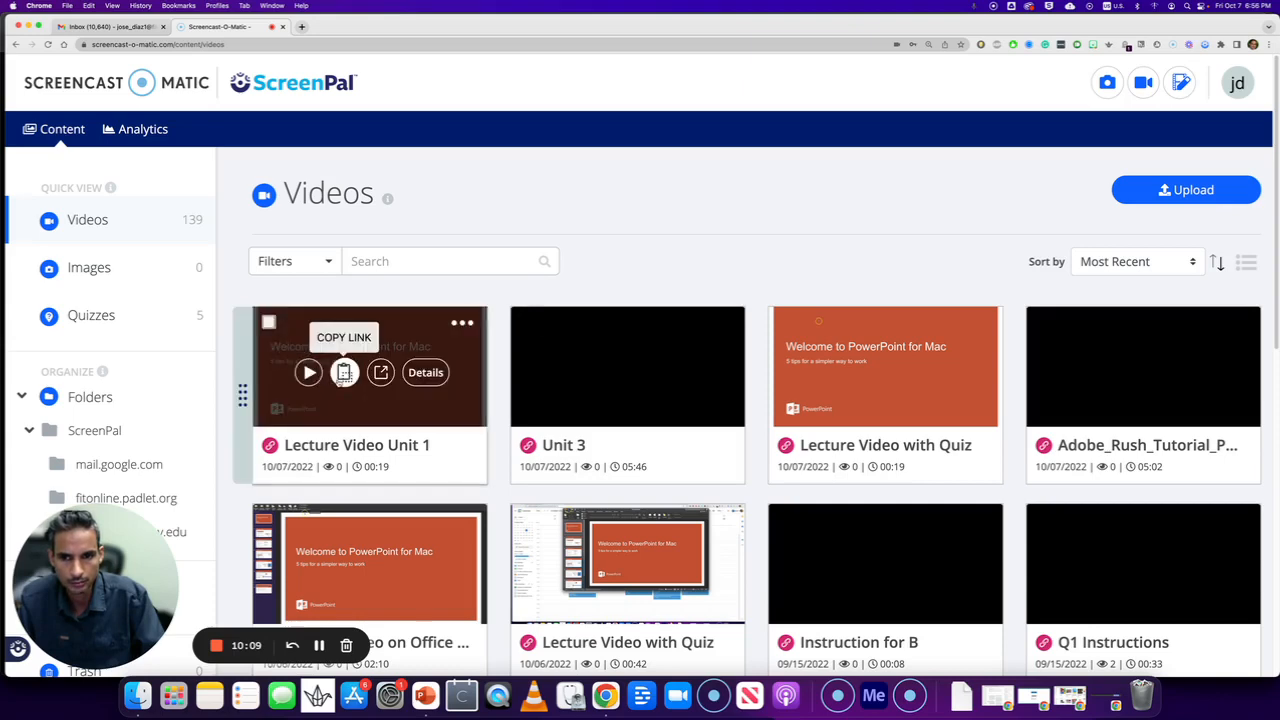
left_click(423, 377)
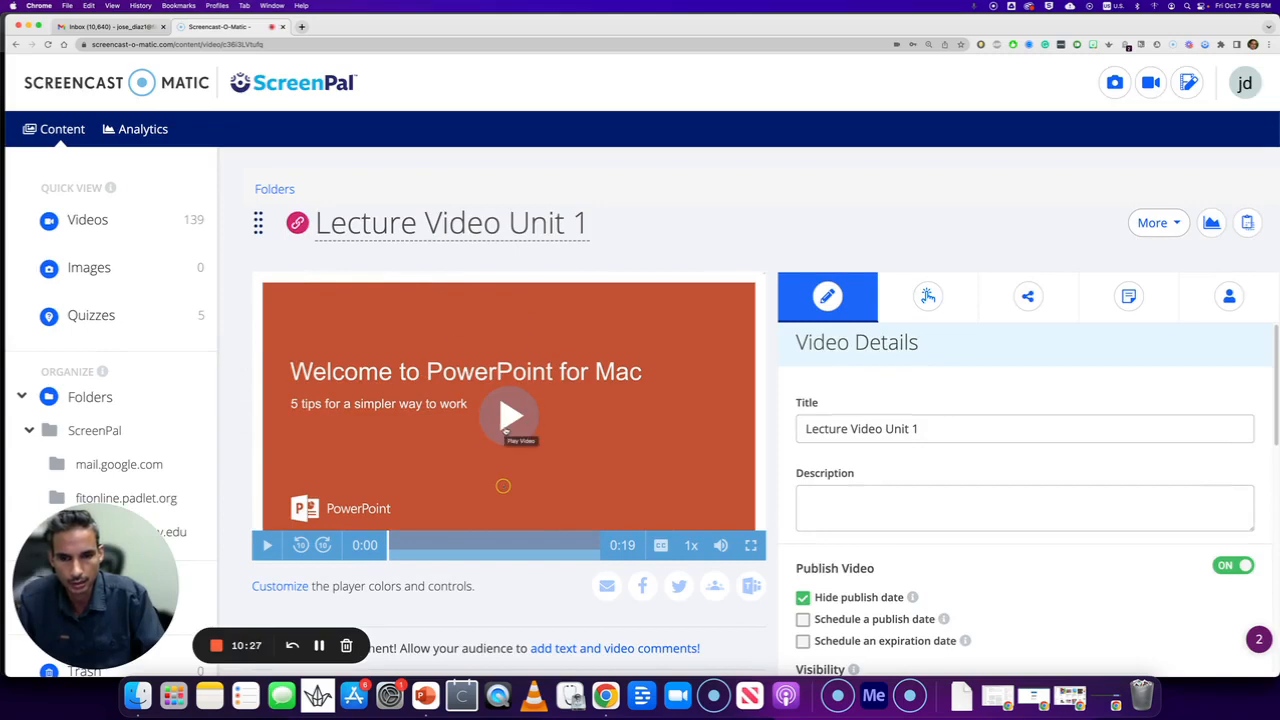
Step: Preview Lecture Video Unit 1, pause it and move playback back to the Quick access to commands slide at 0:02
left_click(509, 416)
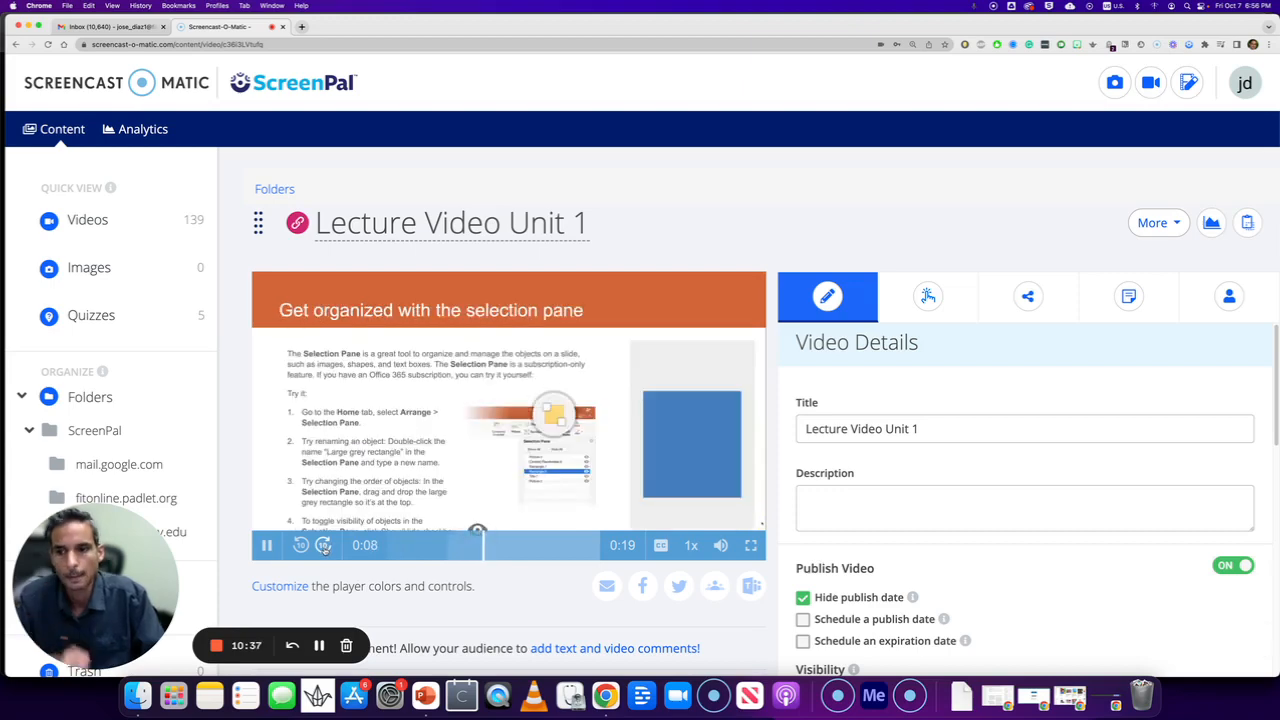
left_click(268, 546)
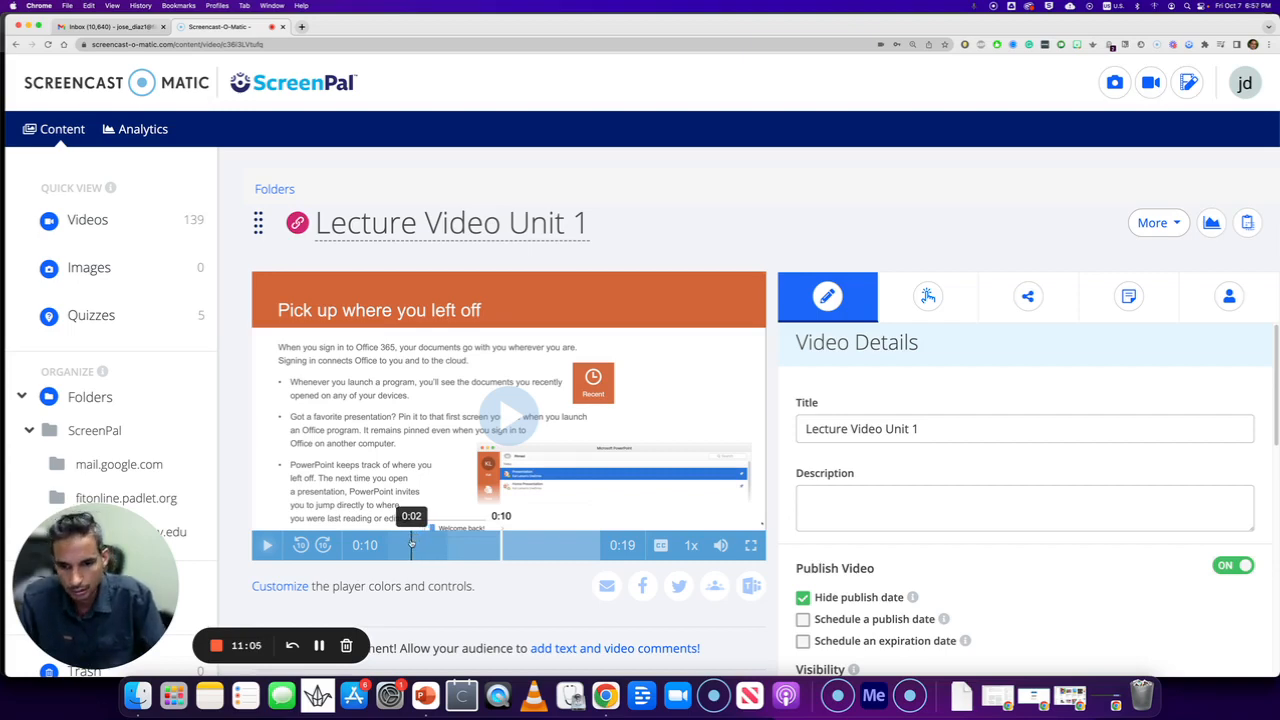
left_click(408, 545)
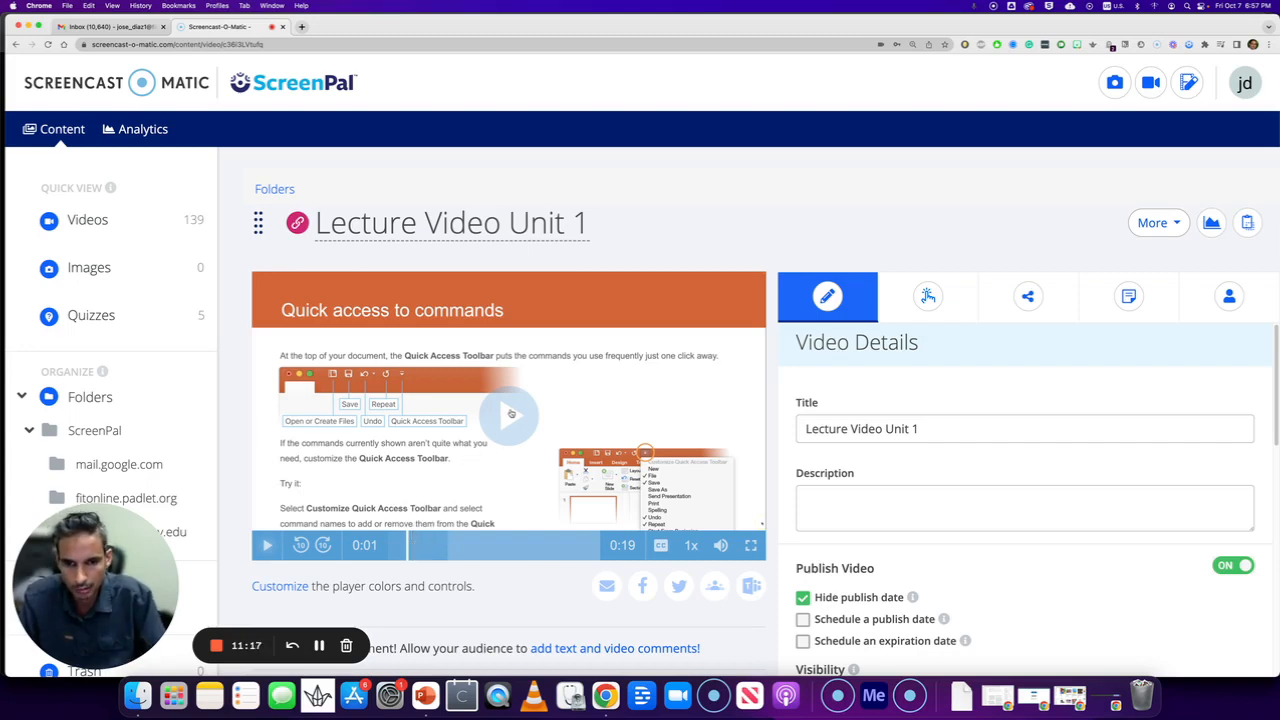
left_click(511, 413)
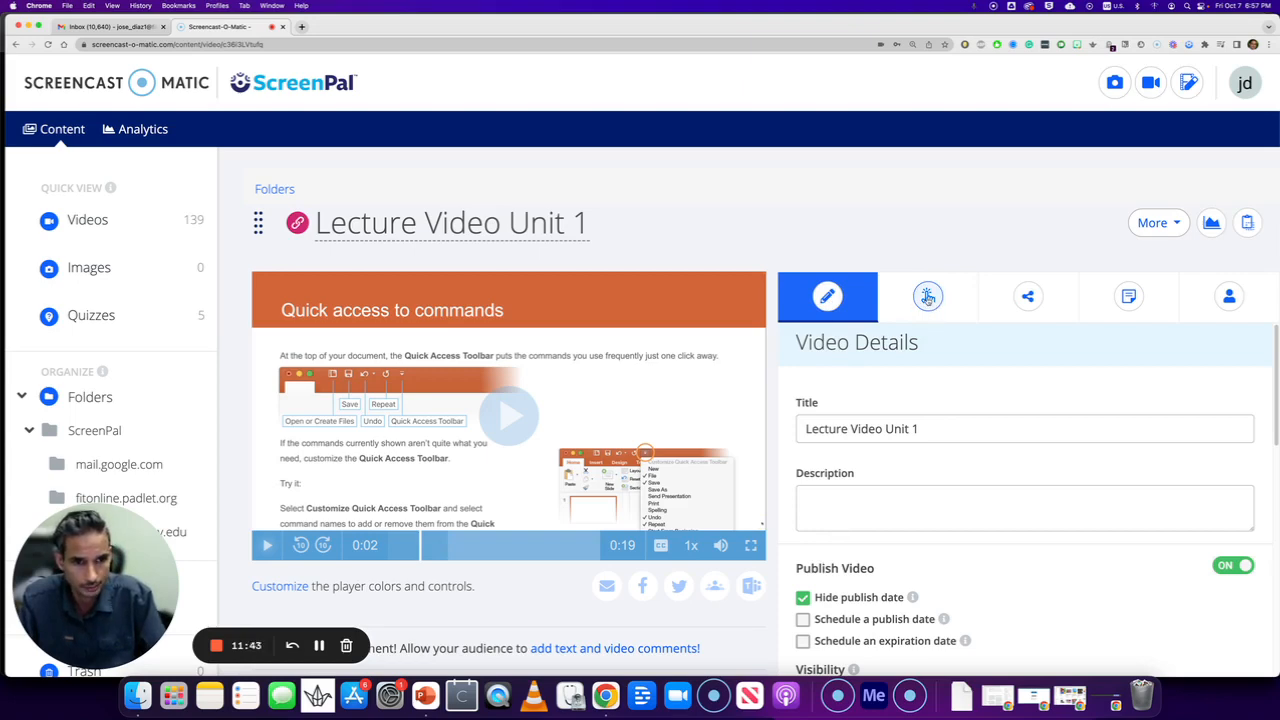
Step: Create a quiz for the video from its interaction tools, titled "Lecture Video Unit 1 Quiz"
left_click(928, 298)
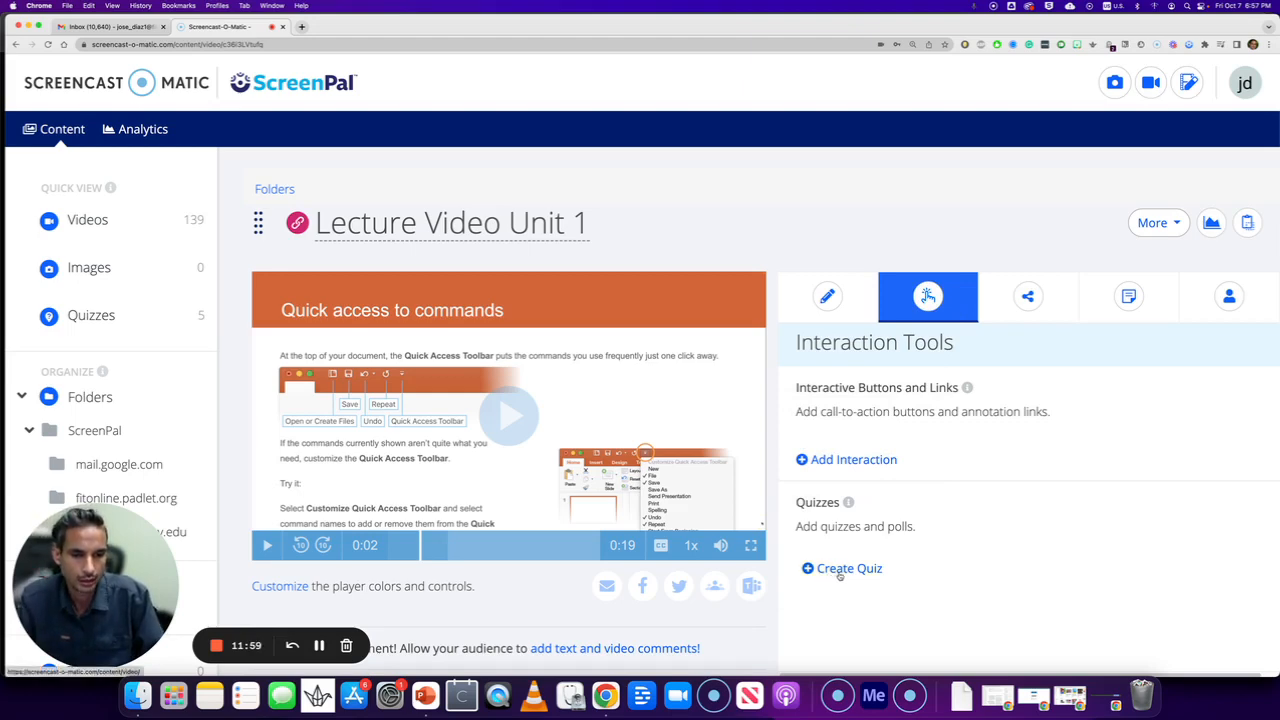
left_click(840, 574)
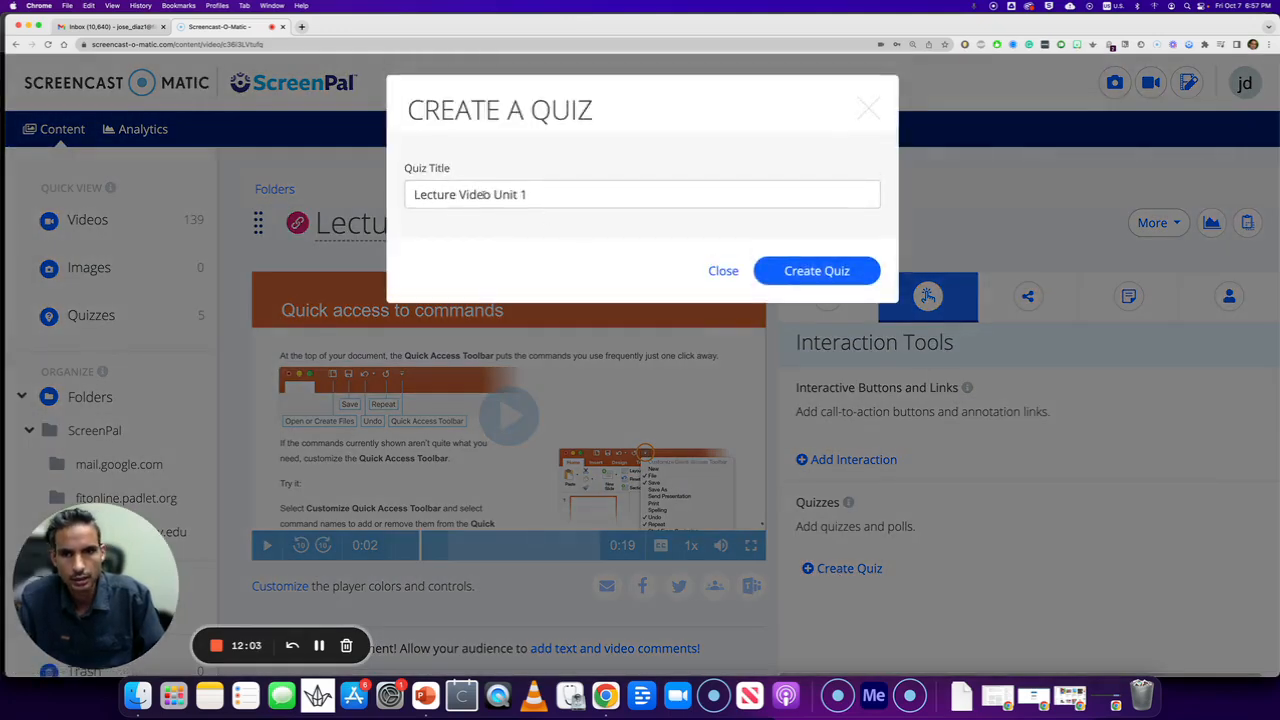
left_click(544, 195)
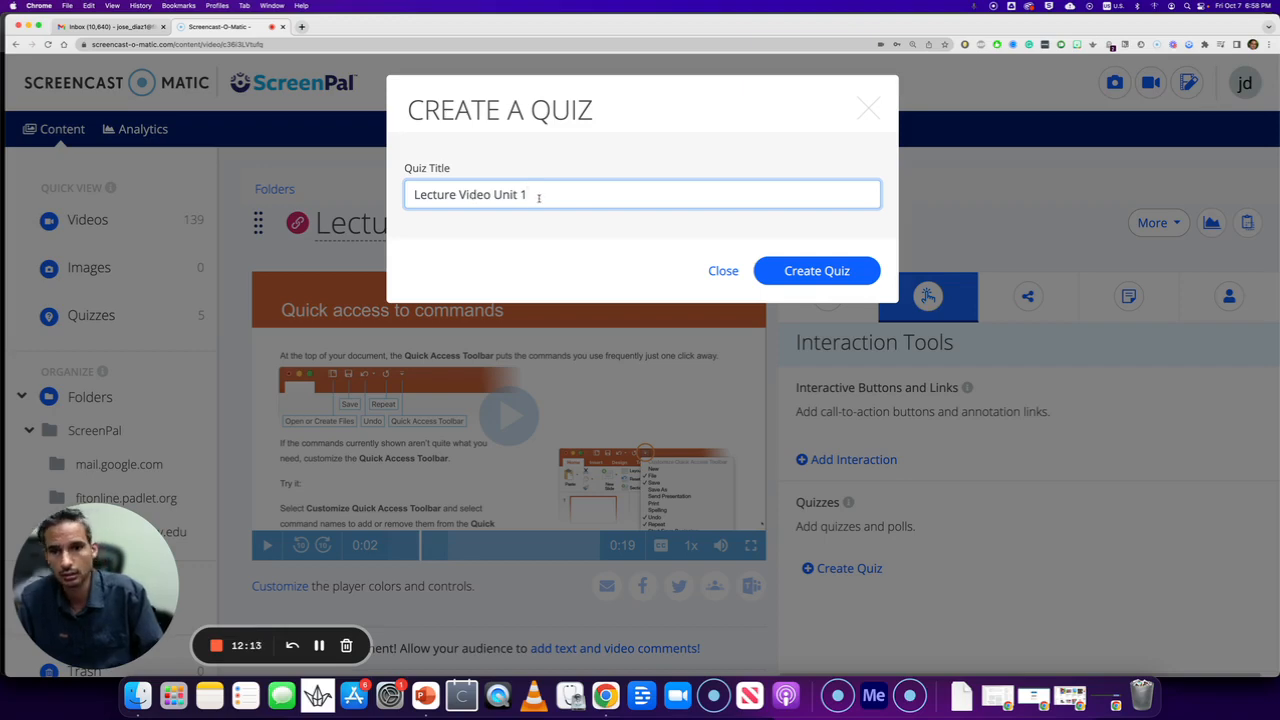
type("Quiz")
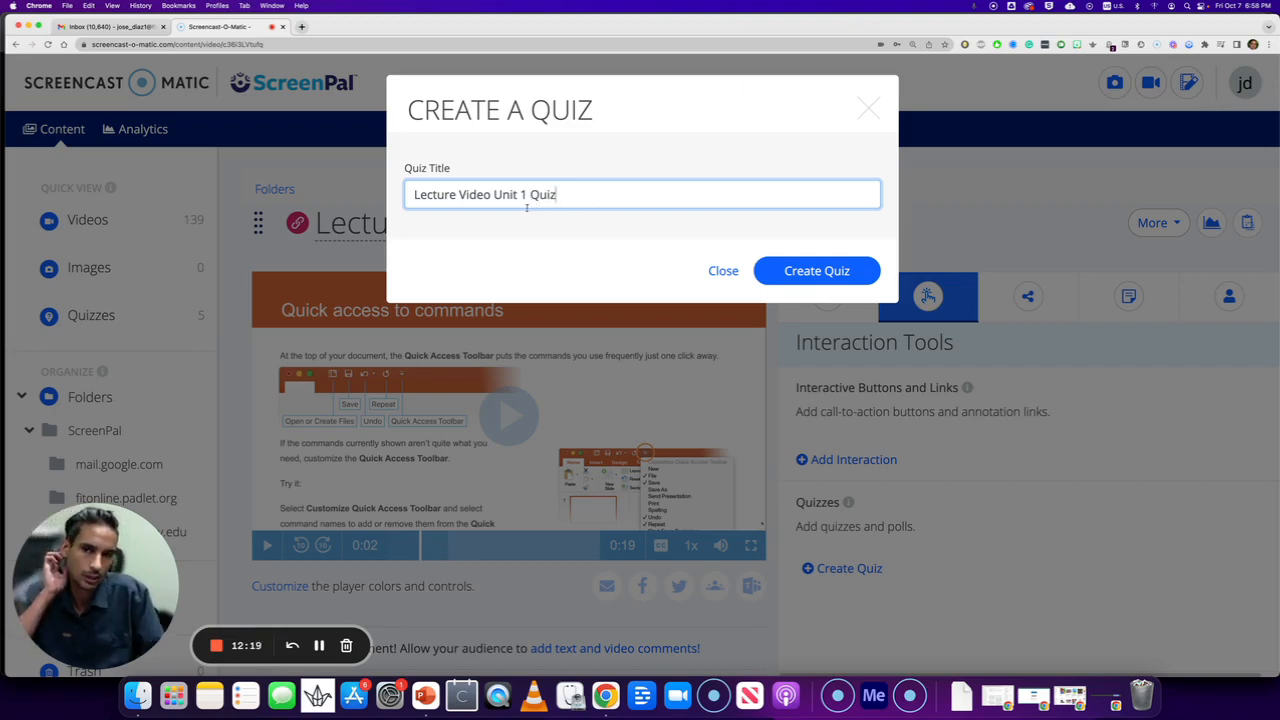
left_click(811, 279)
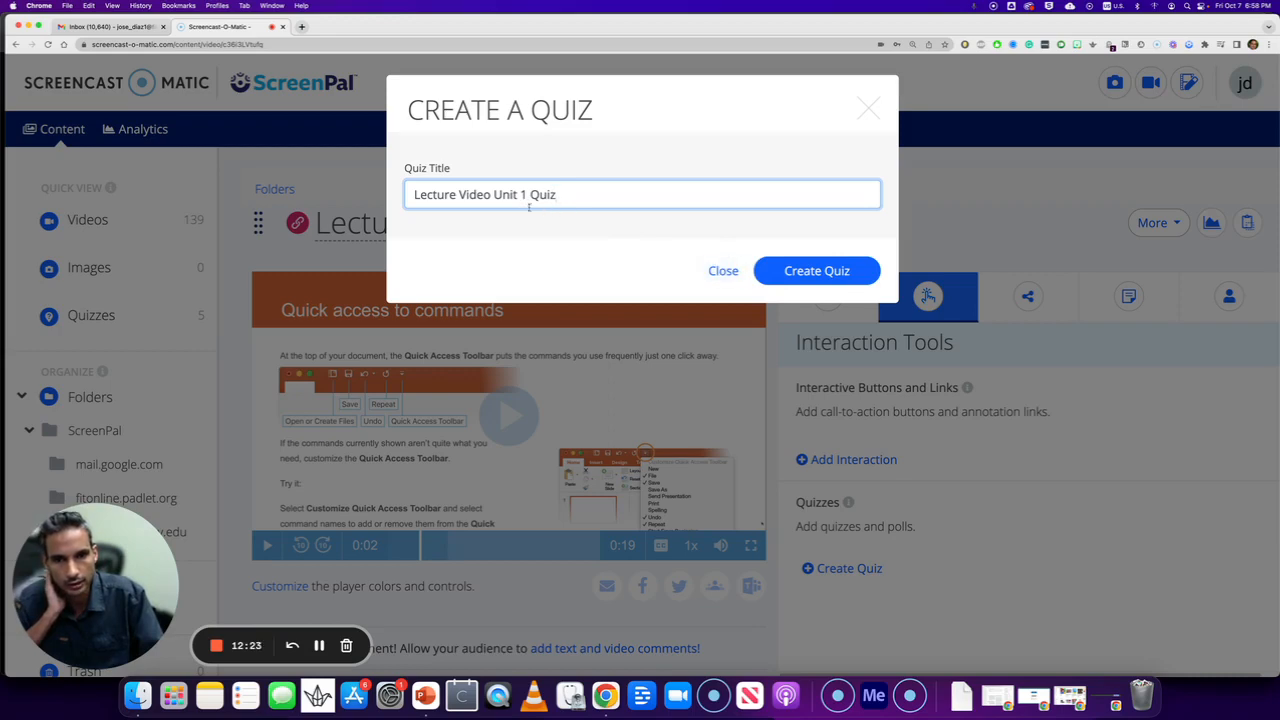
Step: Finish creating the quiz and add a Multiple Choice question at the 0:03 mark of the video
left_click(816, 279)
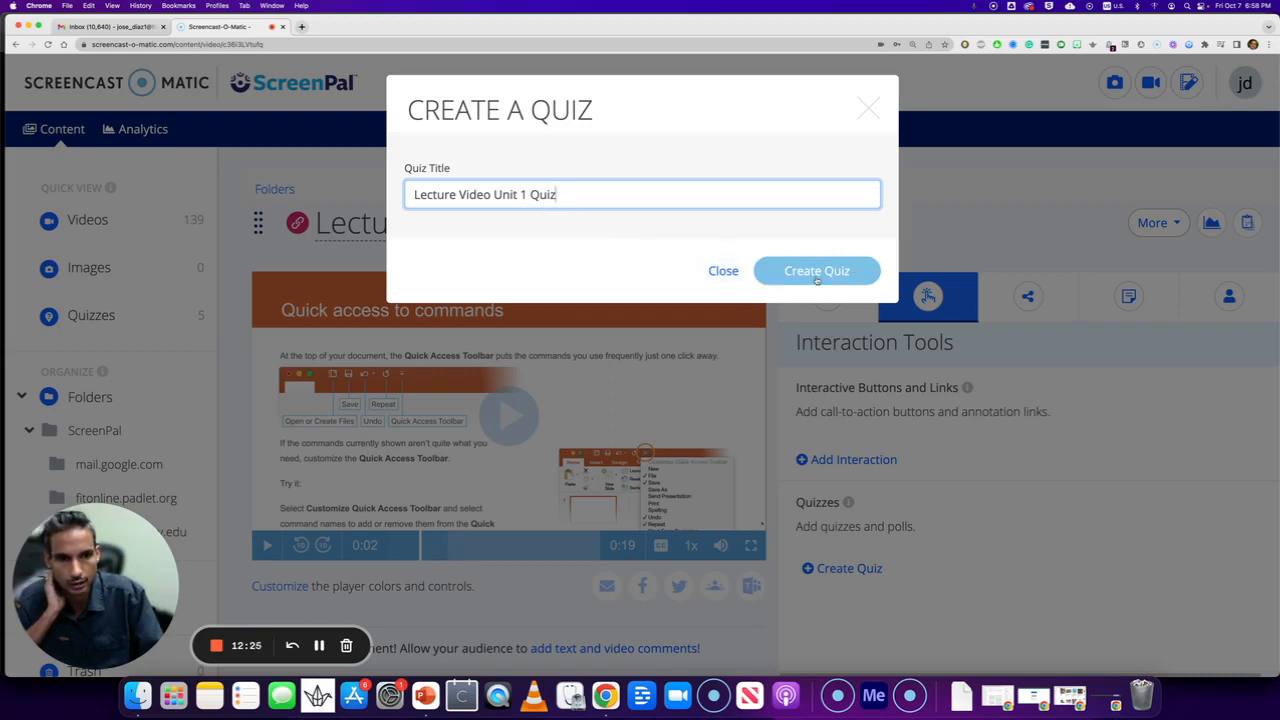
left_click(816, 279)
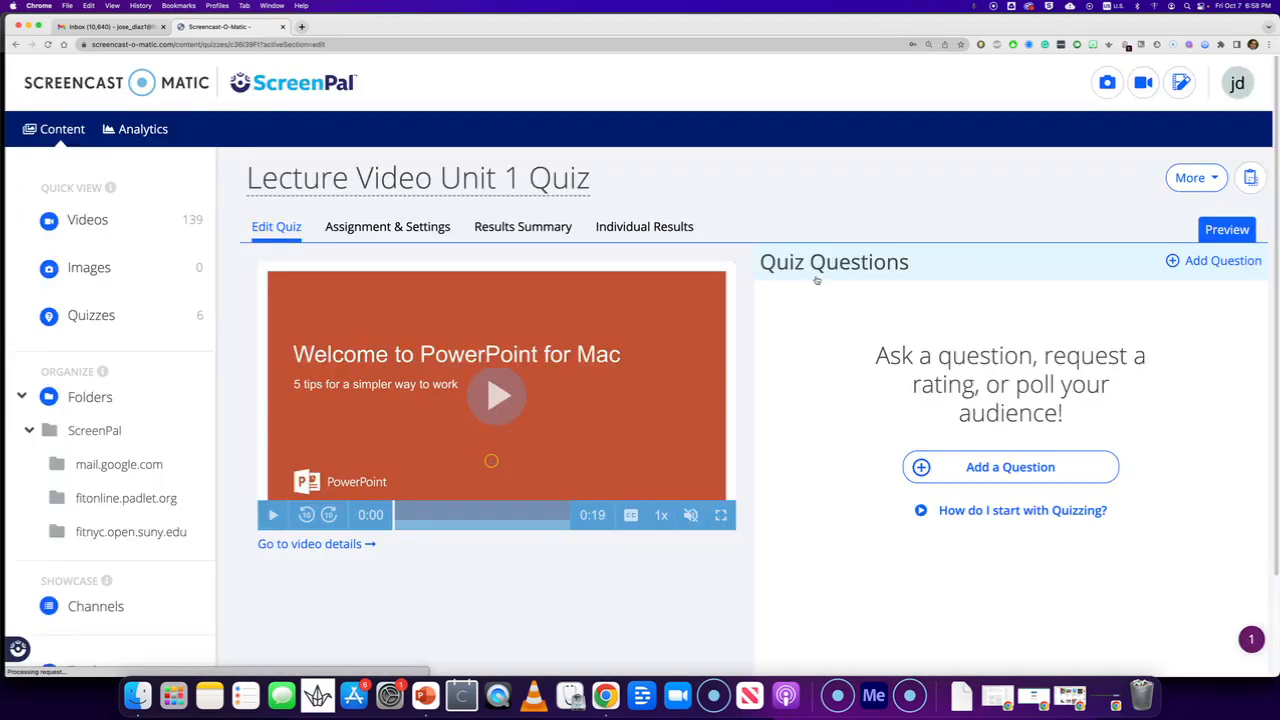
left_click(424, 516)
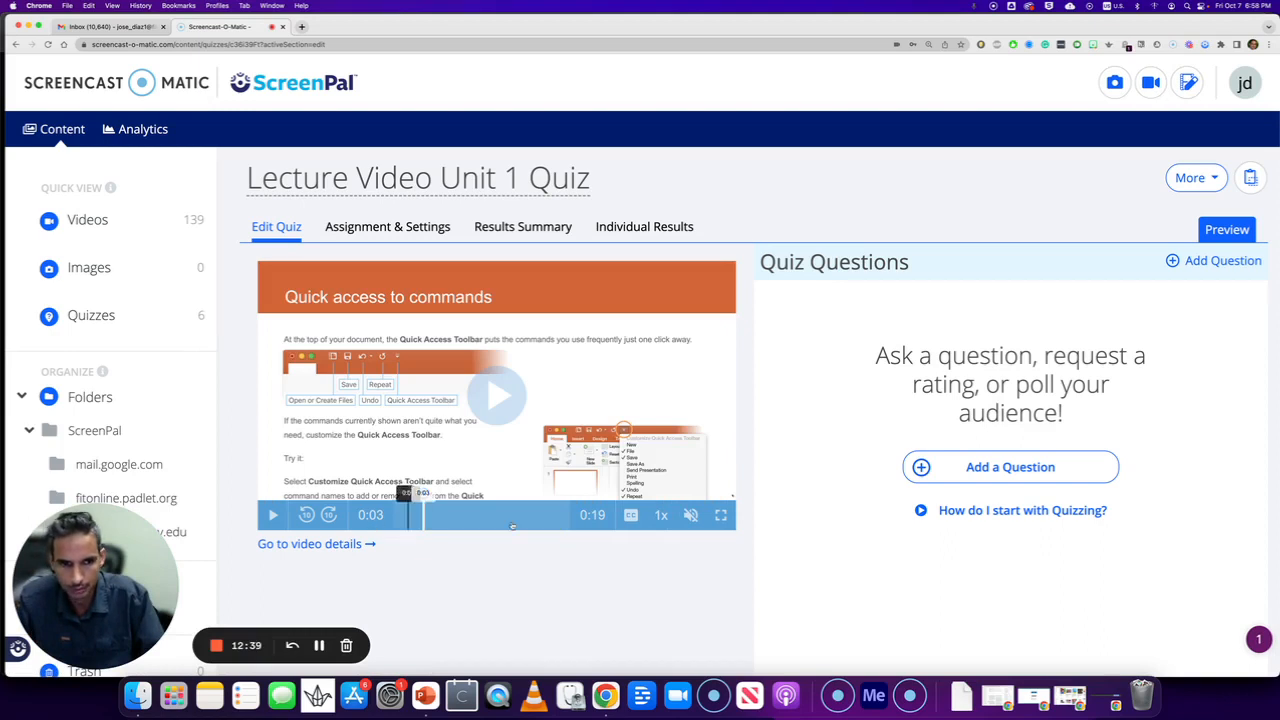
left_click(1011, 476)
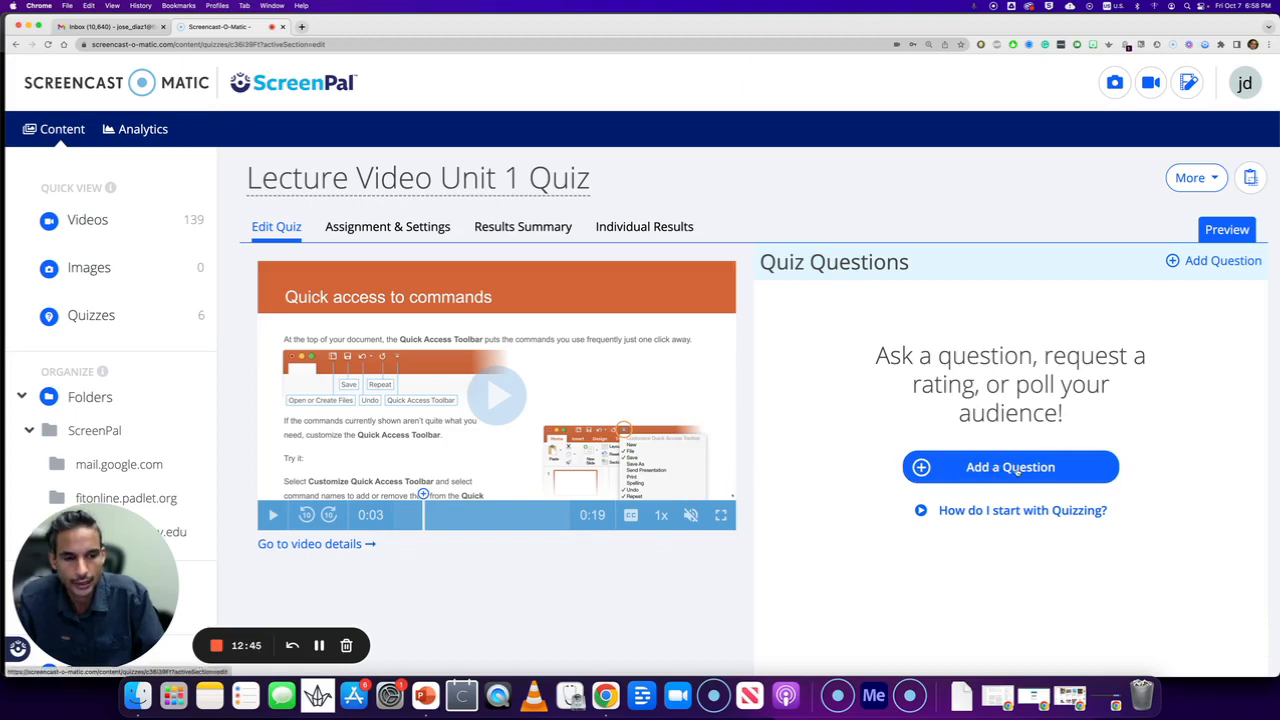
left_click(1016, 476)
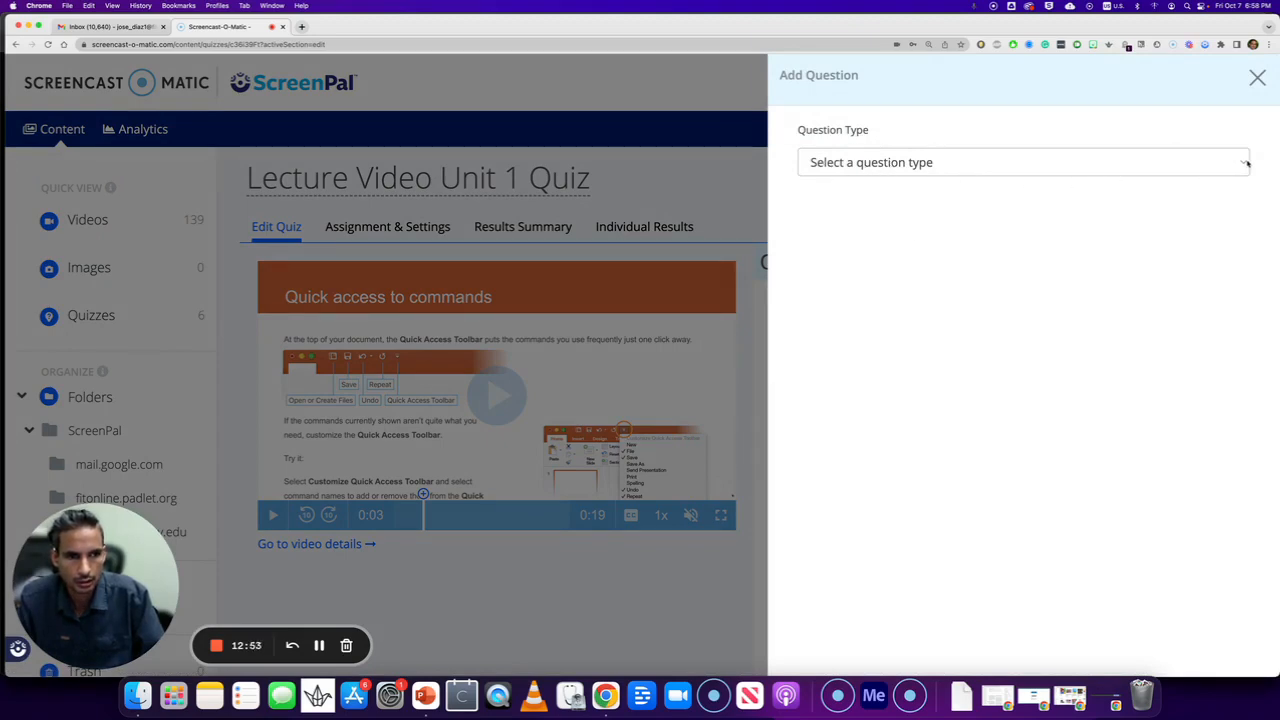
left_click(927, 164)
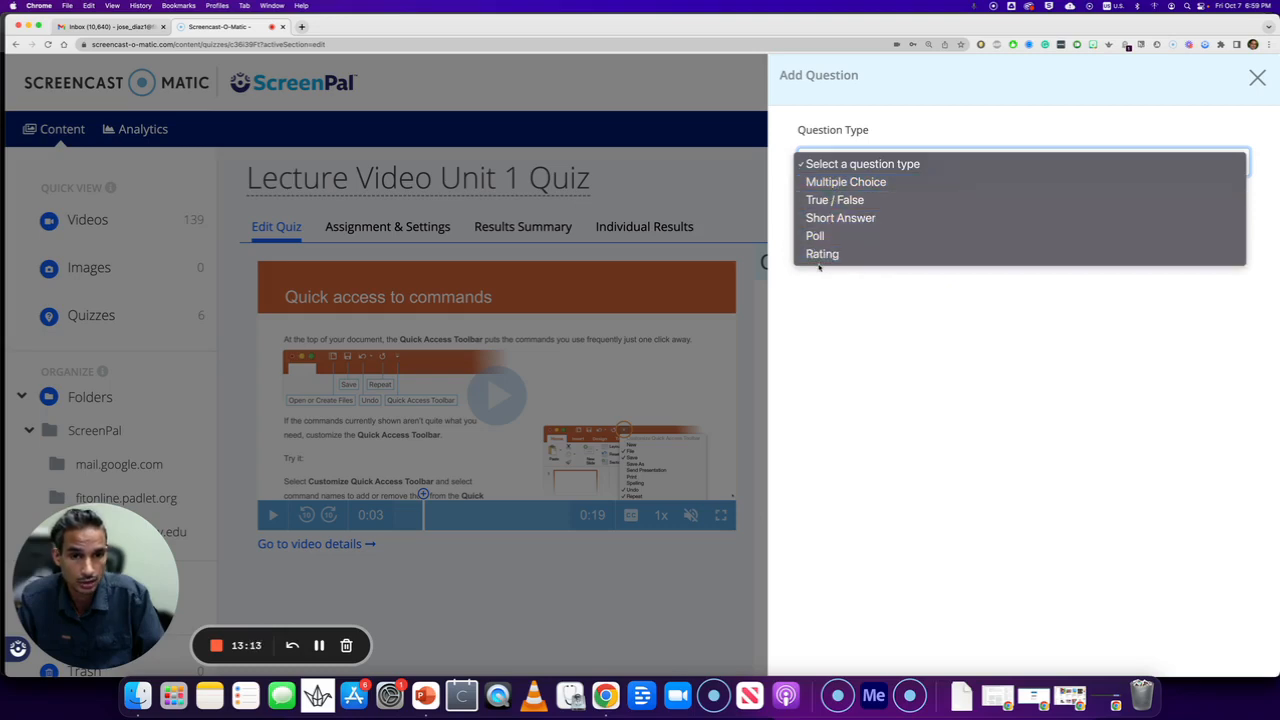
left_click(837, 183)
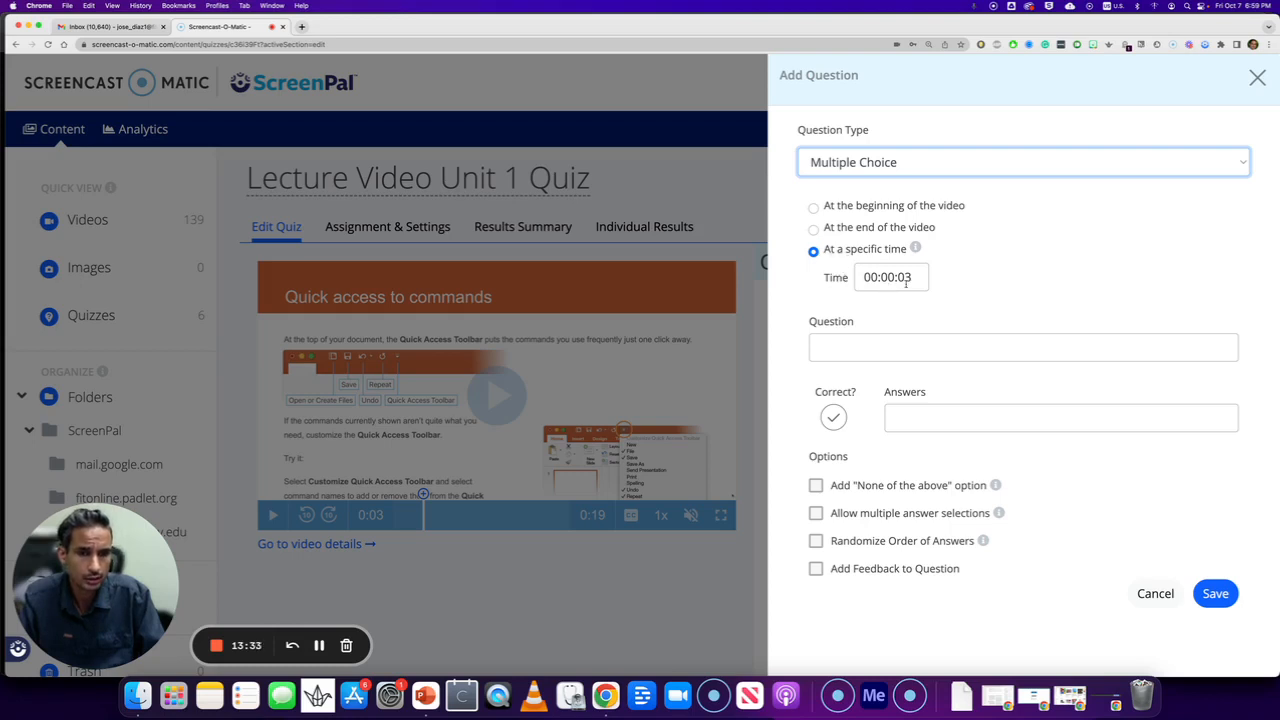
Step: Enter "What slide is this?" as the question text
left_click(839, 350)
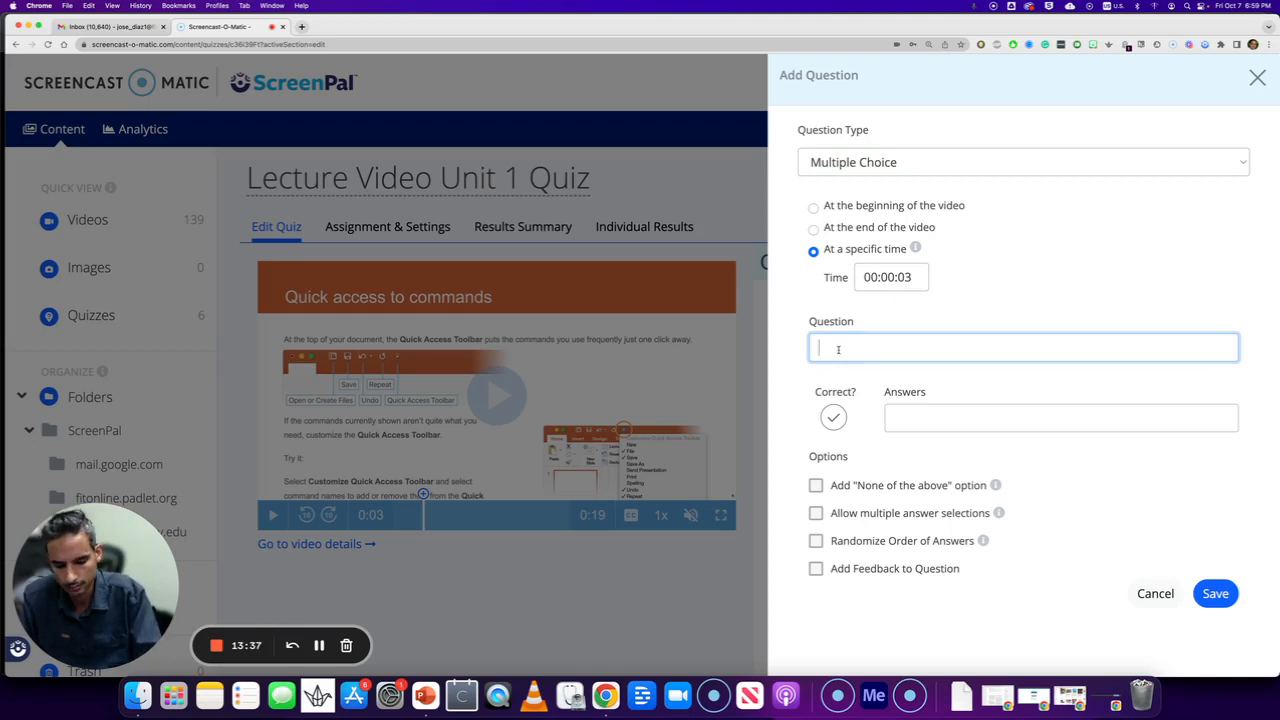
type("What")
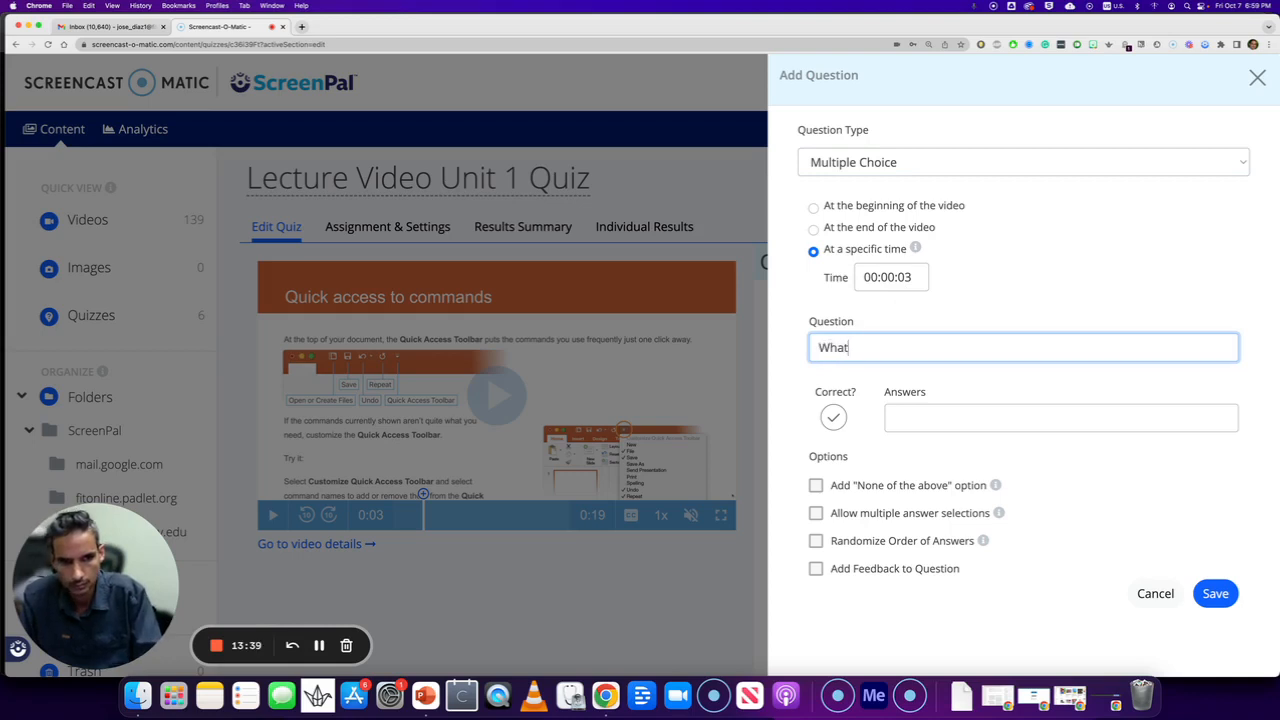
type(" slid")
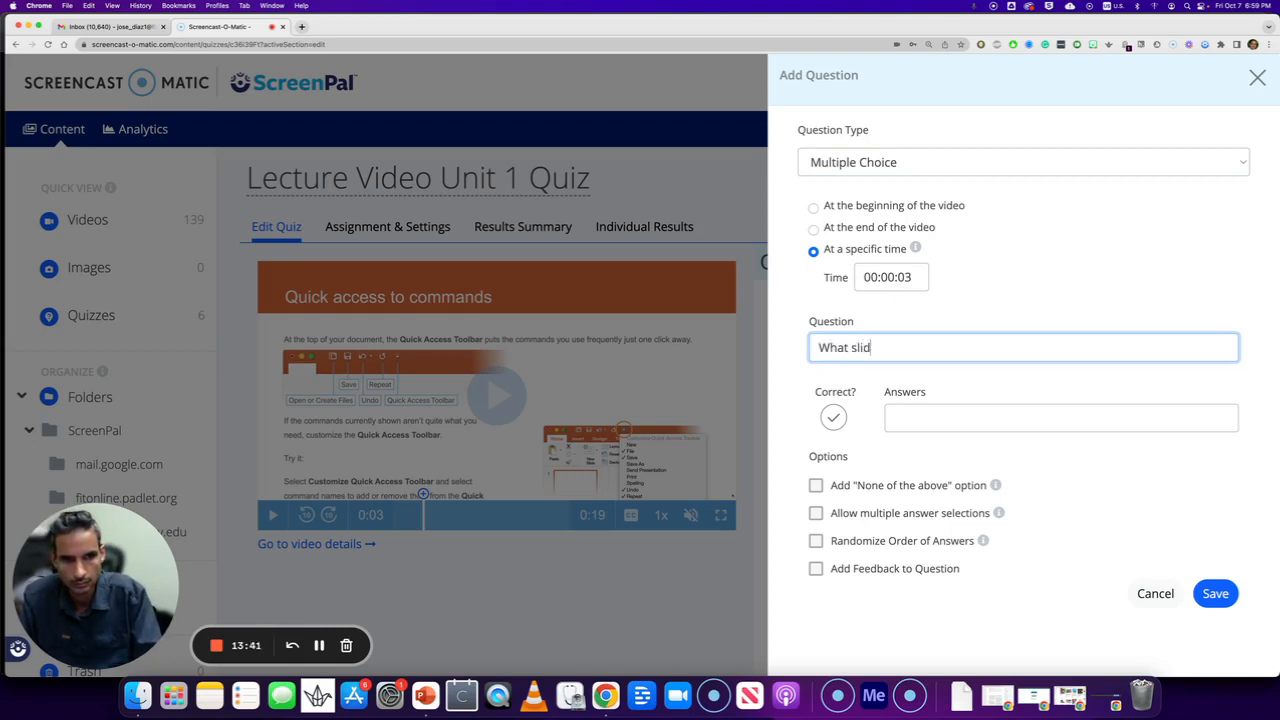
type("e is this?")
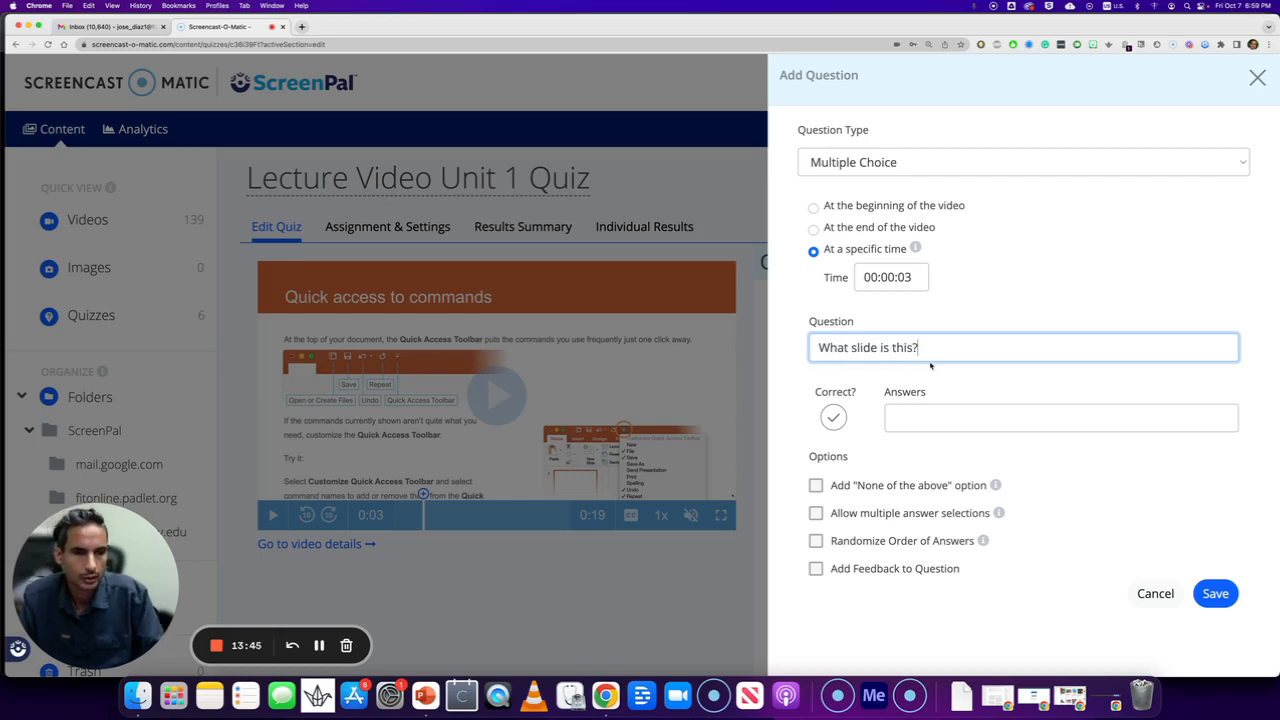
Step: Enter five answer choices for the question: Slide 1, Slide 2, Slide 3, Slide 4 and Slide 5
left_click(930, 422)
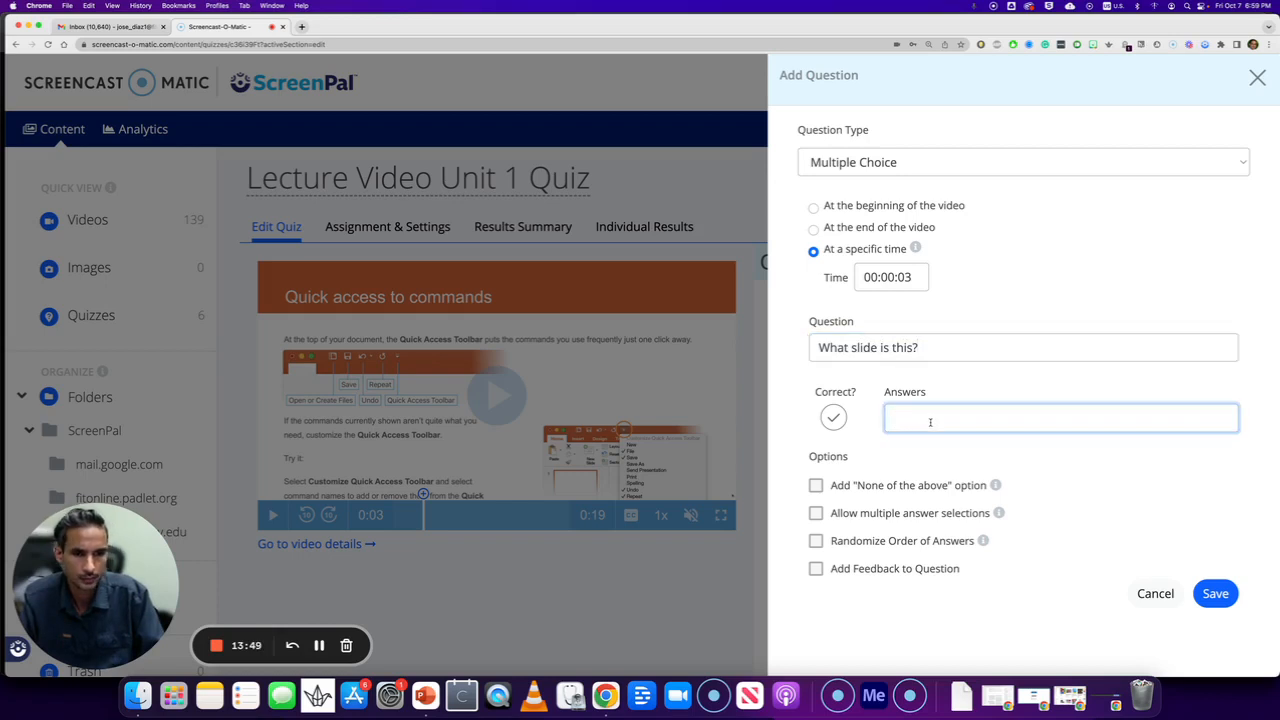
type("Slide 1")
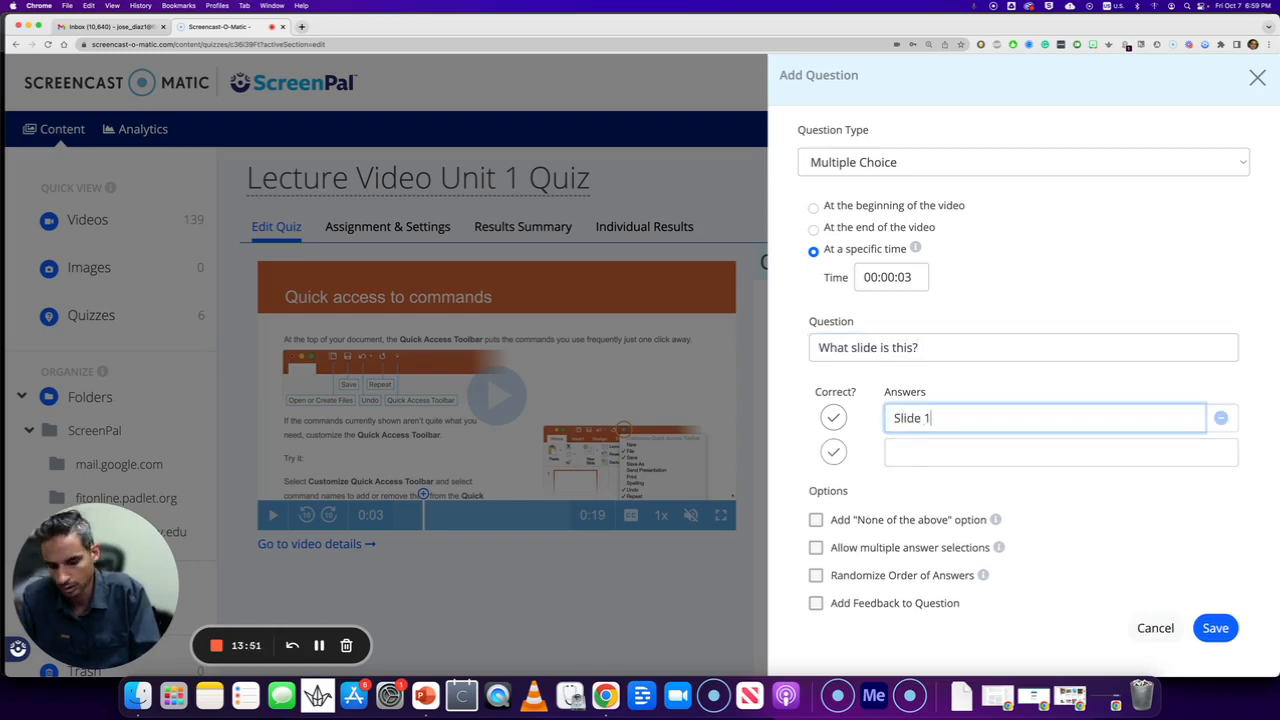
left_click(929, 450)
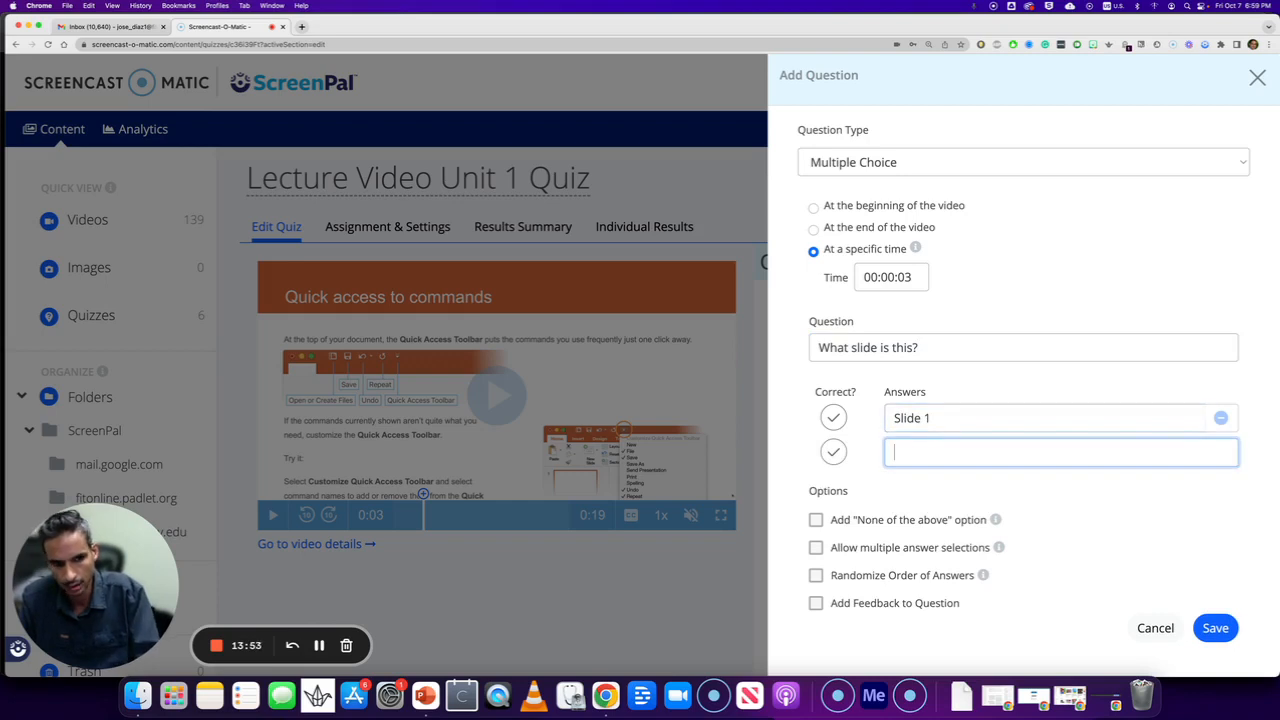
type("Slide 2")
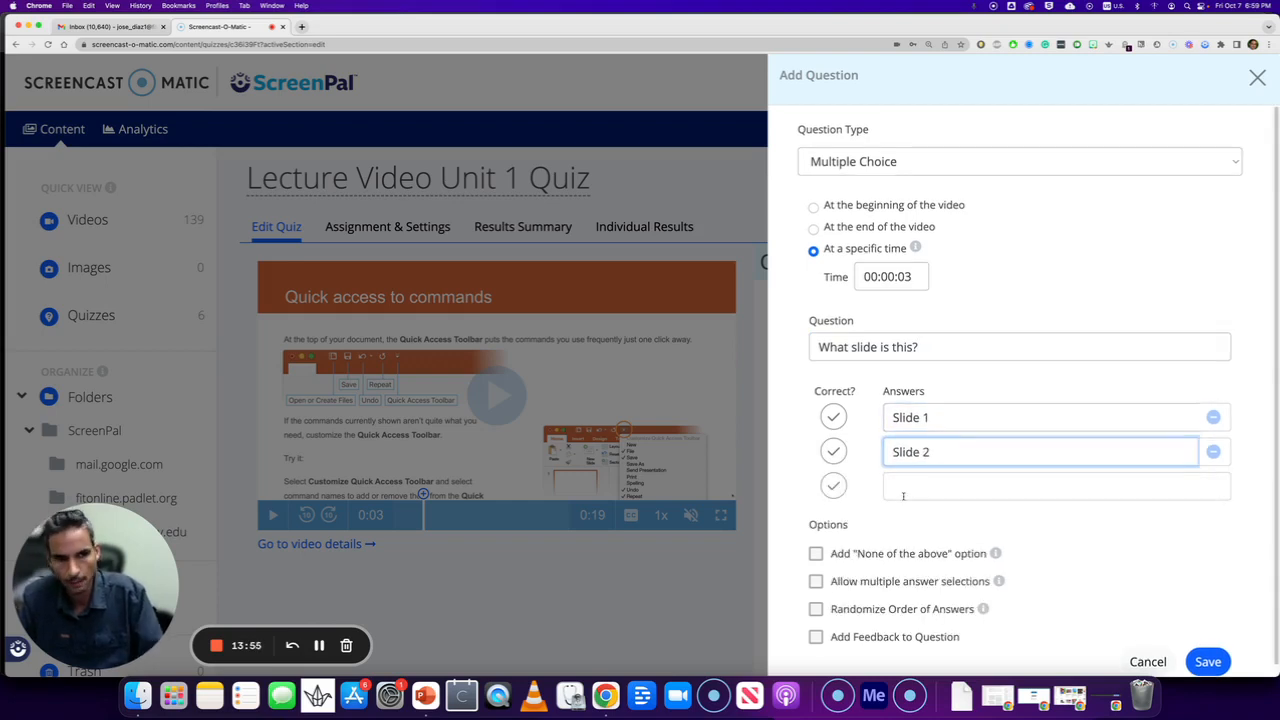
left_click(903, 495)
type("Slide ")
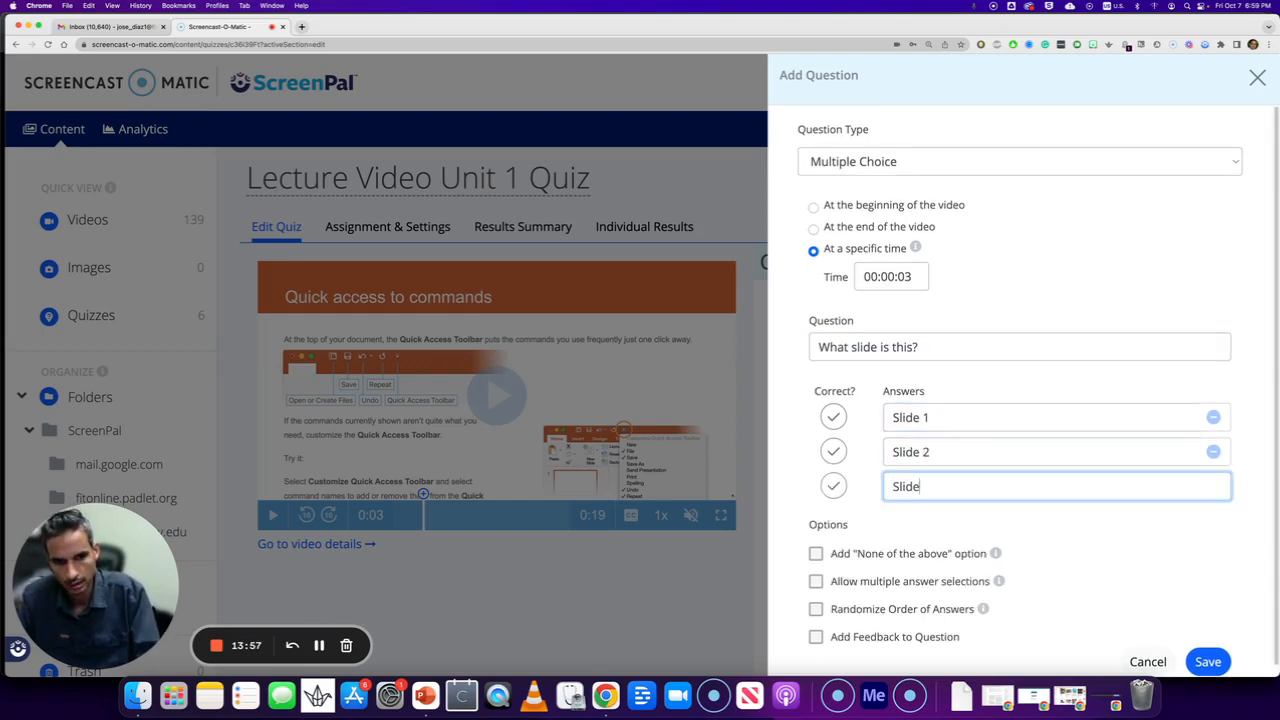
type("3")
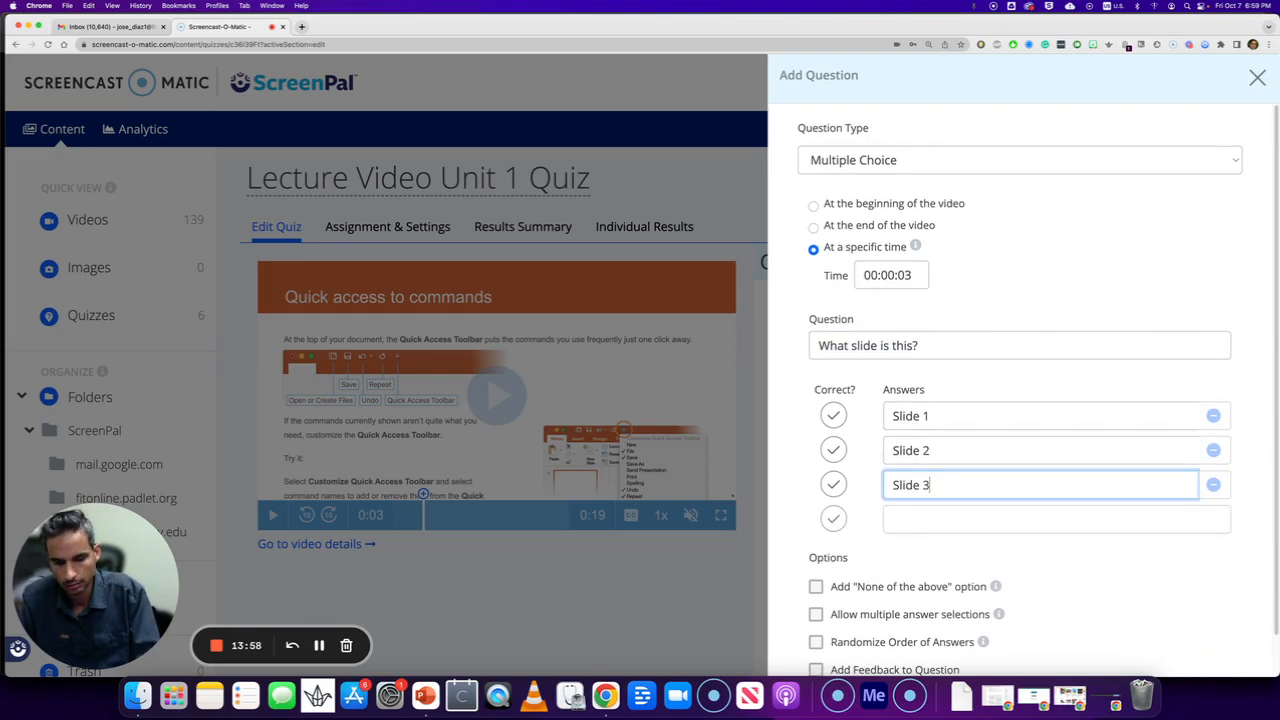
left_click(918, 520)
type("Slide 4")
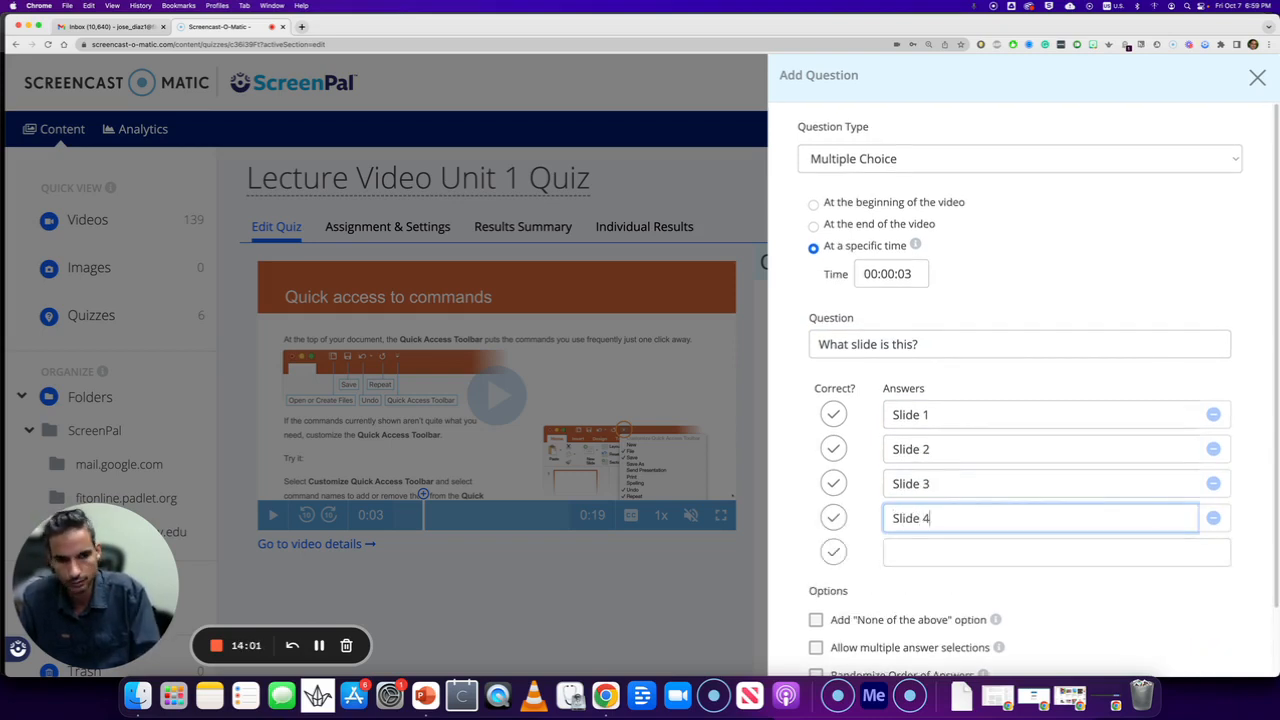
left_click(920, 552)
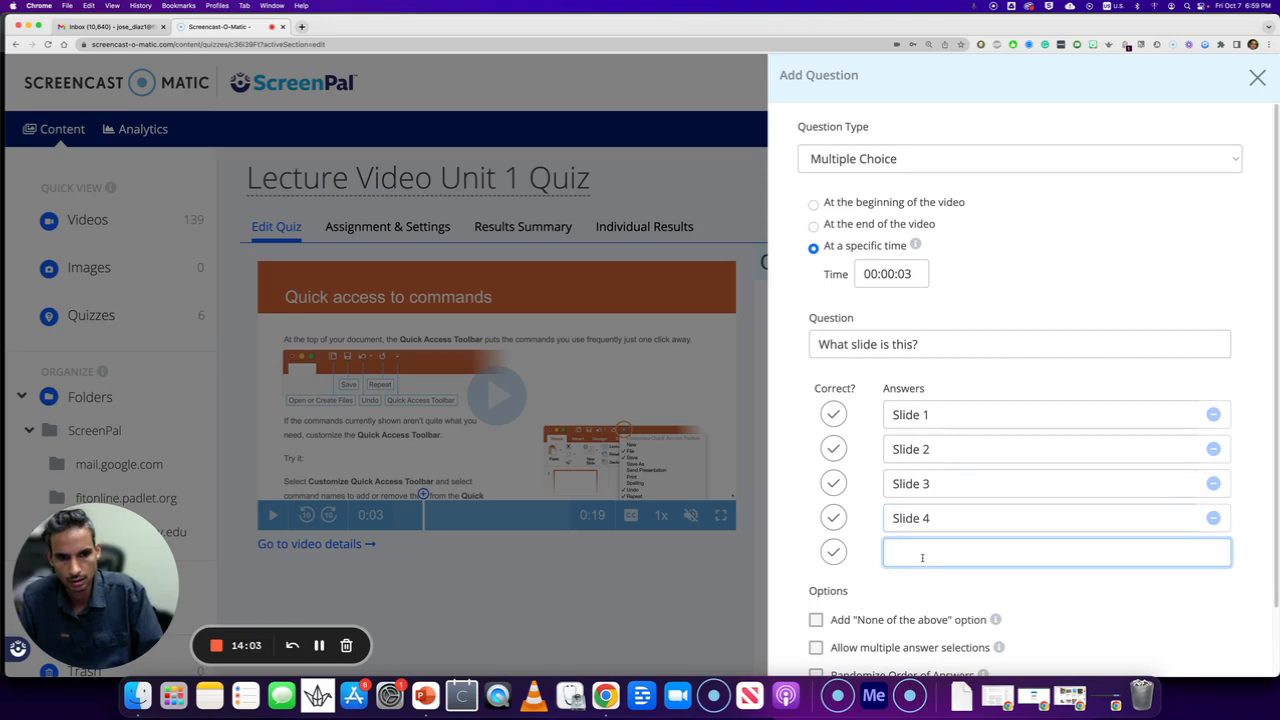
type("Slide 5")
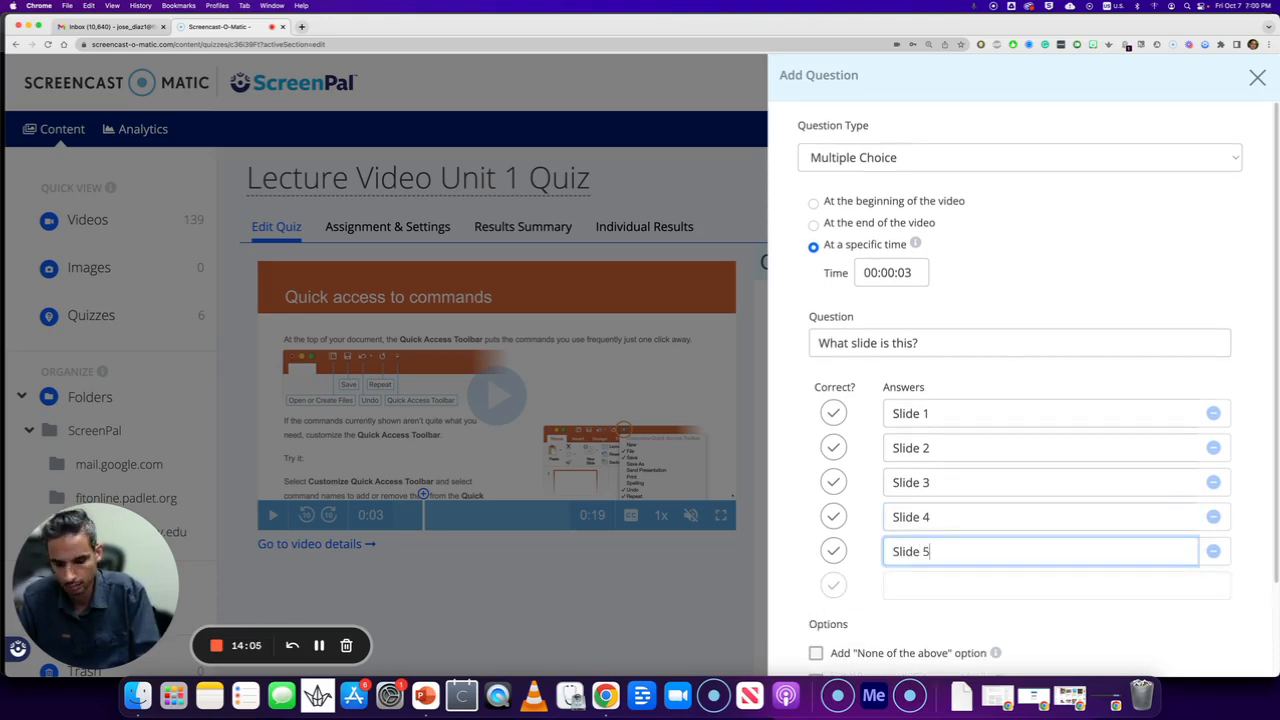
Step: Try the "None of the above" option for the question and turn it off again
scroll(1058, 482, "down", 3)
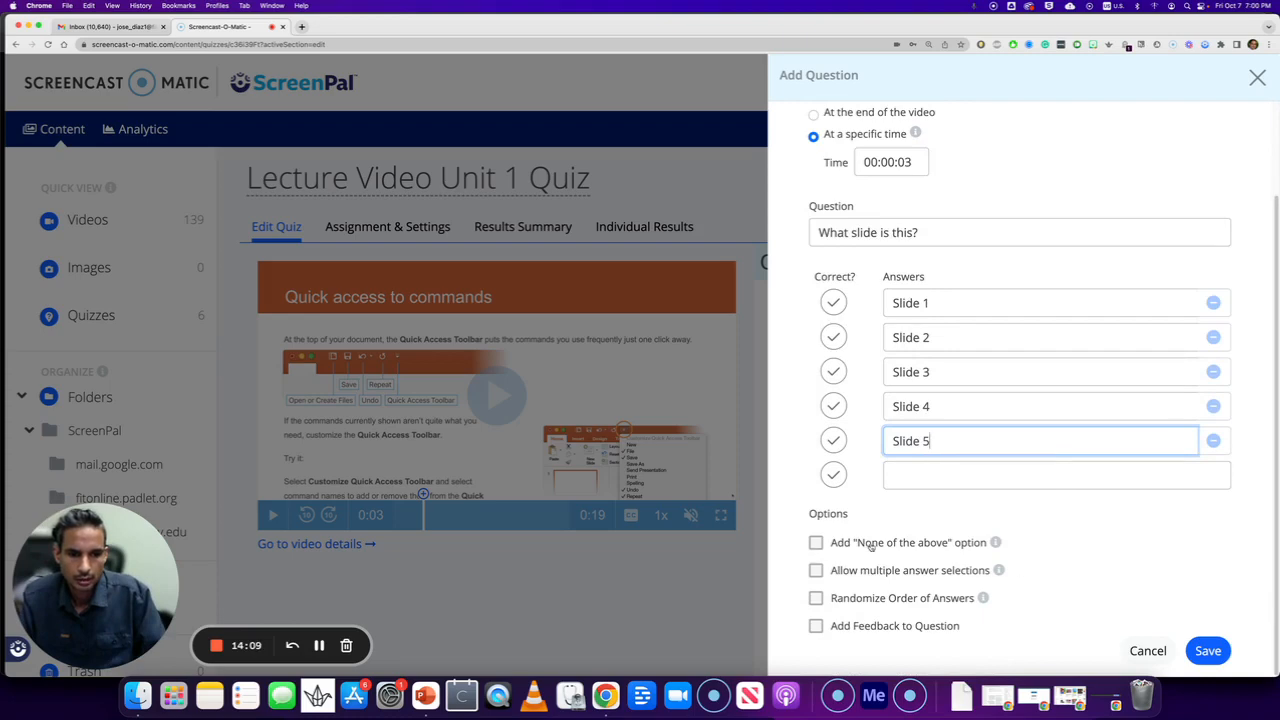
left_click(816, 543)
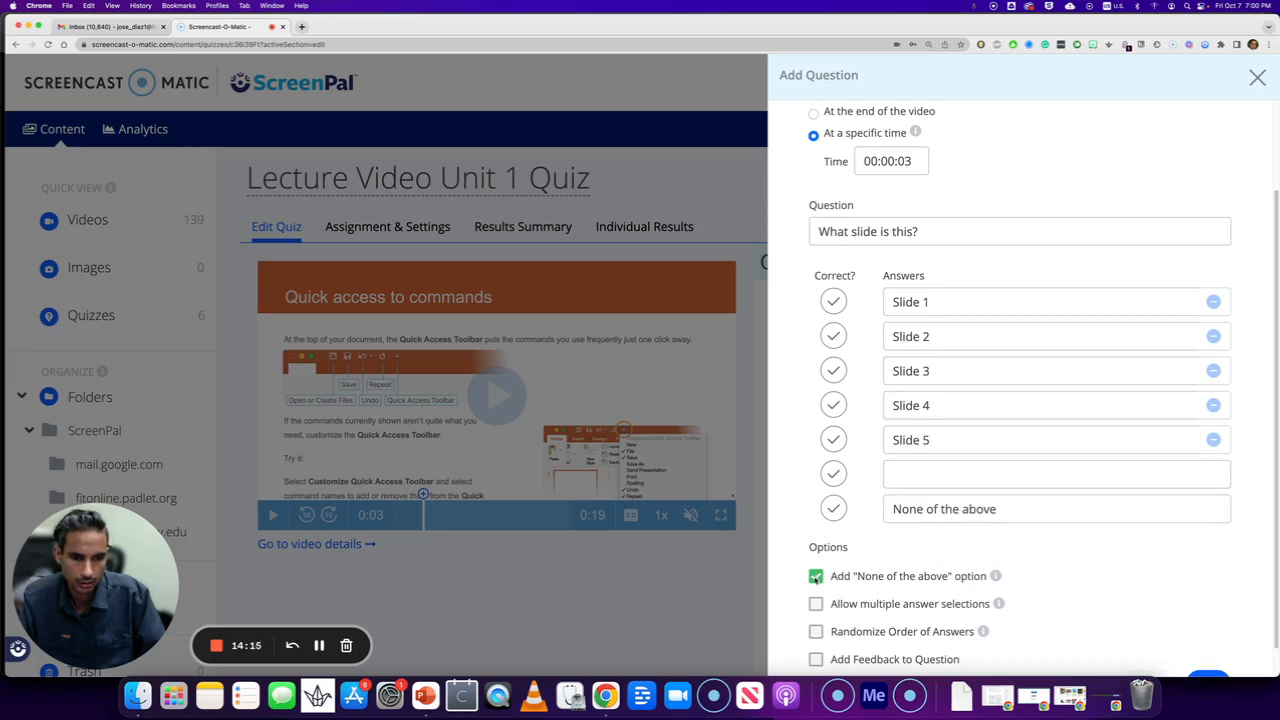
left_click(815, 577)
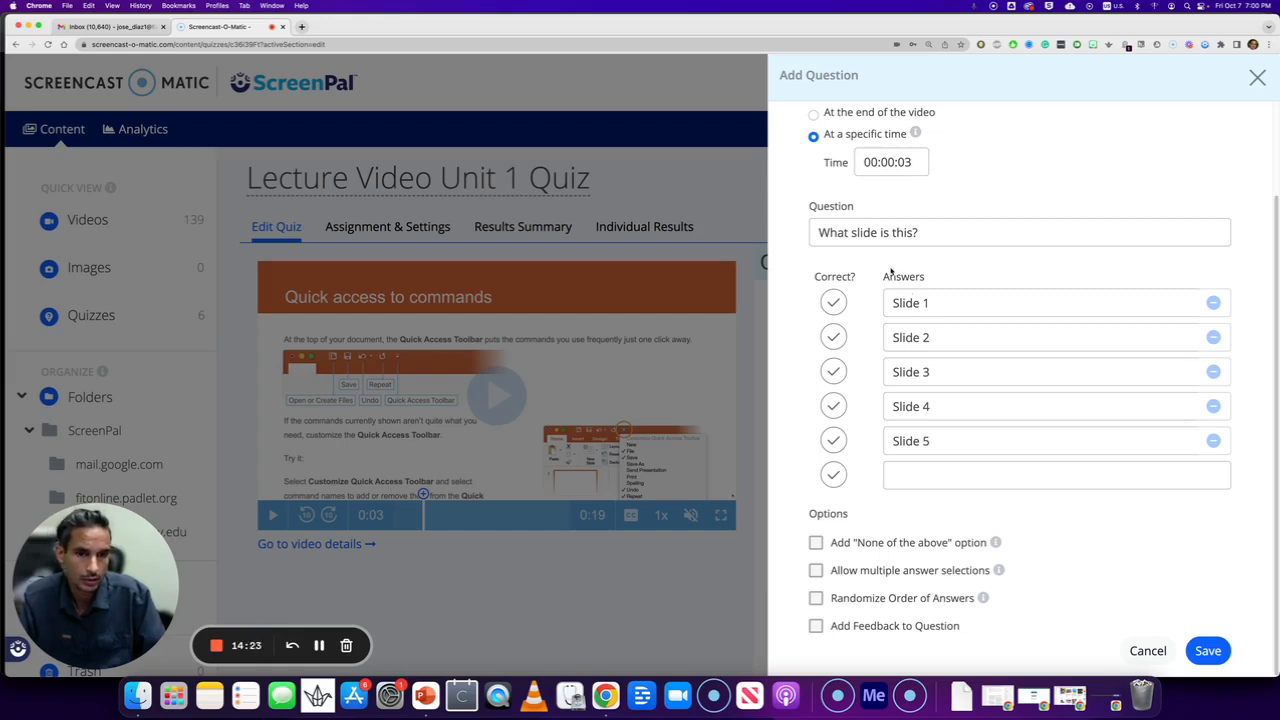
Step: Extend the question text with "Choose all that apply" after "What slide is this?"
left_click(941, 235)
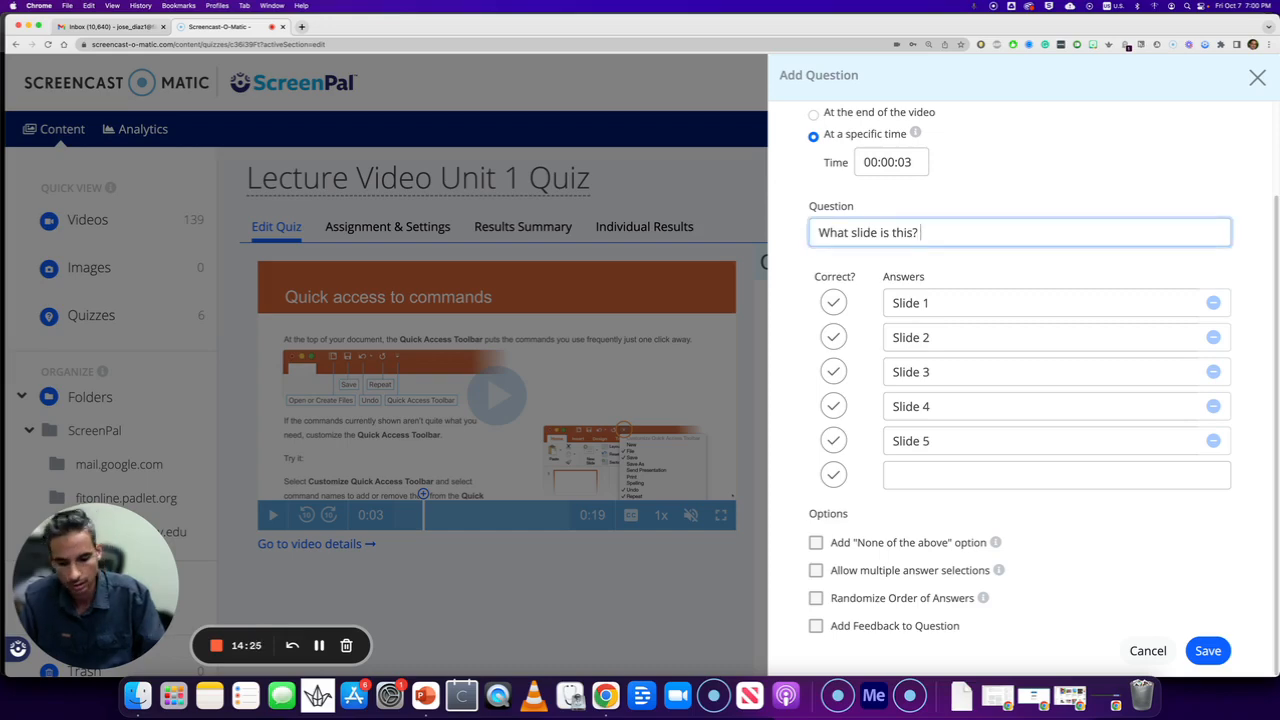
type("Choose all")
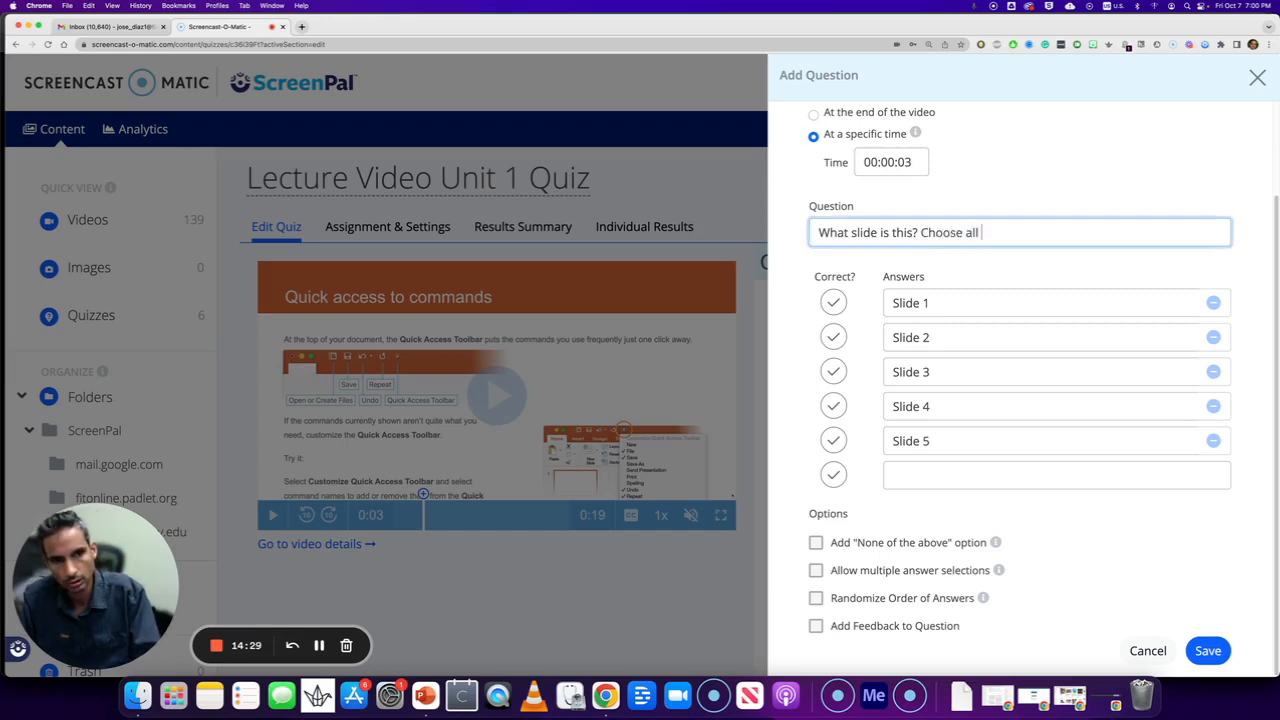
type(" that apply")
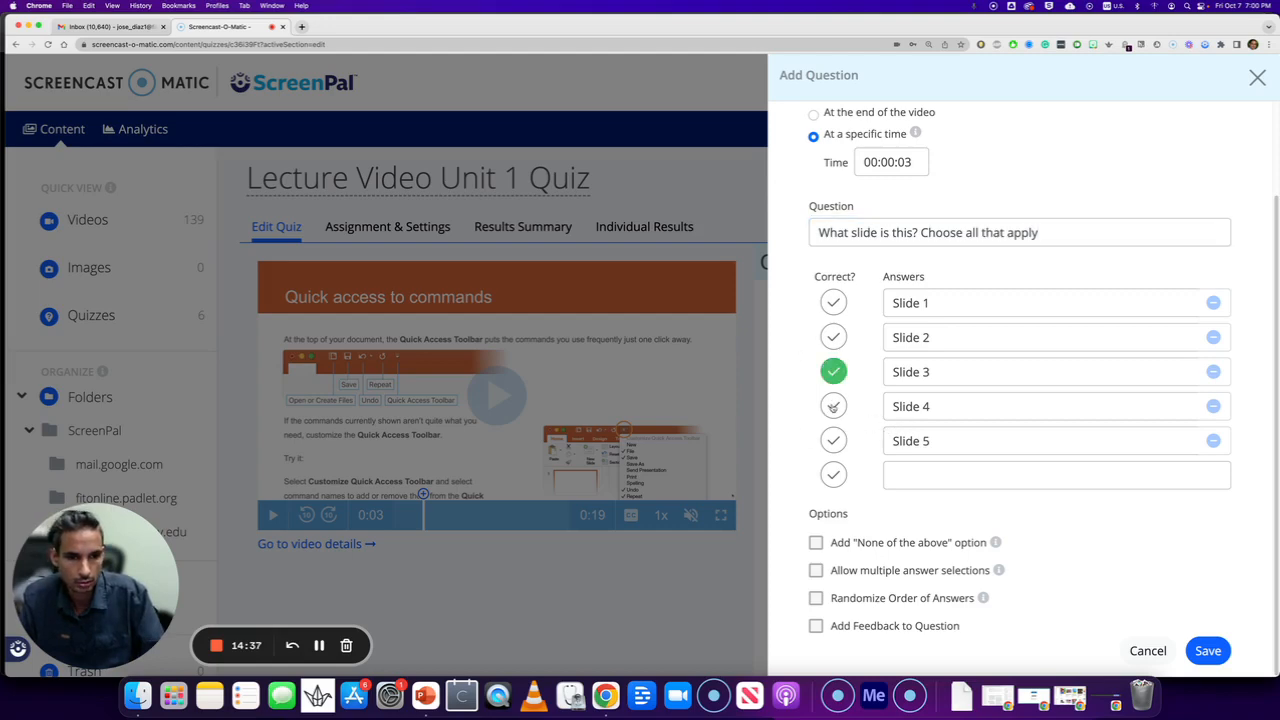
Step: Try allowing multiple answer selections with Slide 3 and Slide 4 marked correct, and clear both marks and the option again
left_click(832, 406)
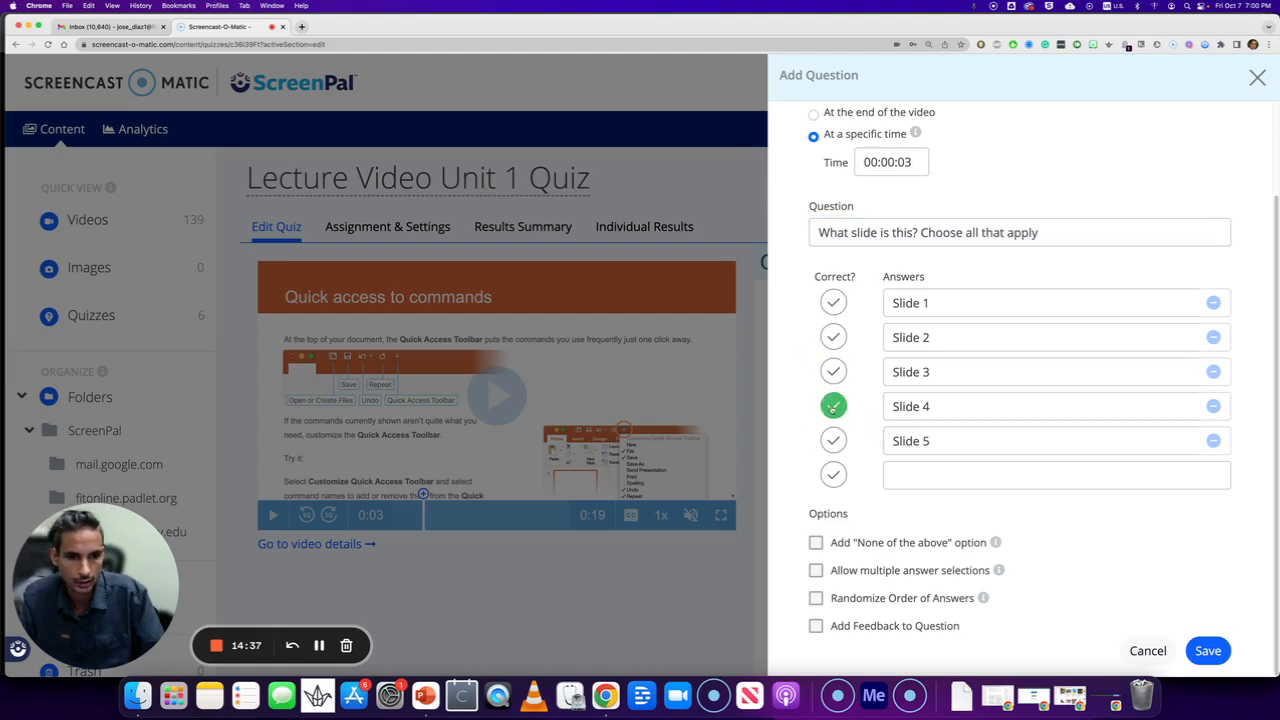
left_click(817, 570)
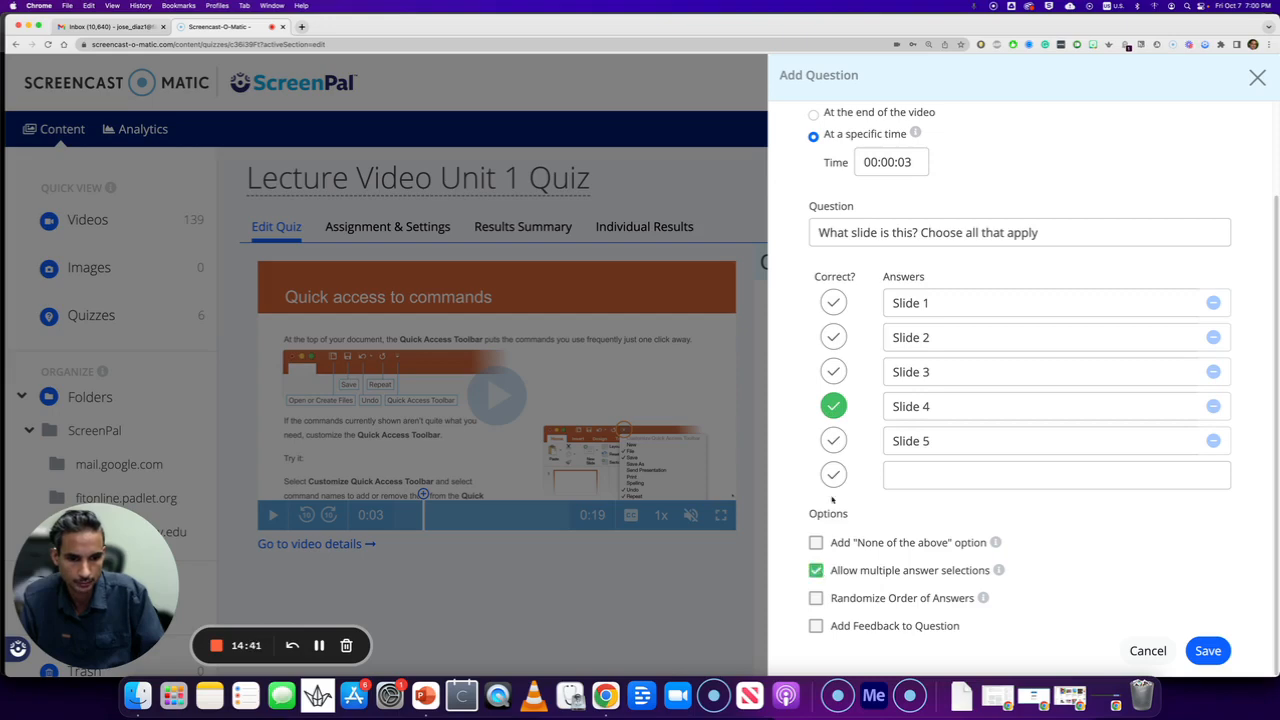
left_click(839, 375)
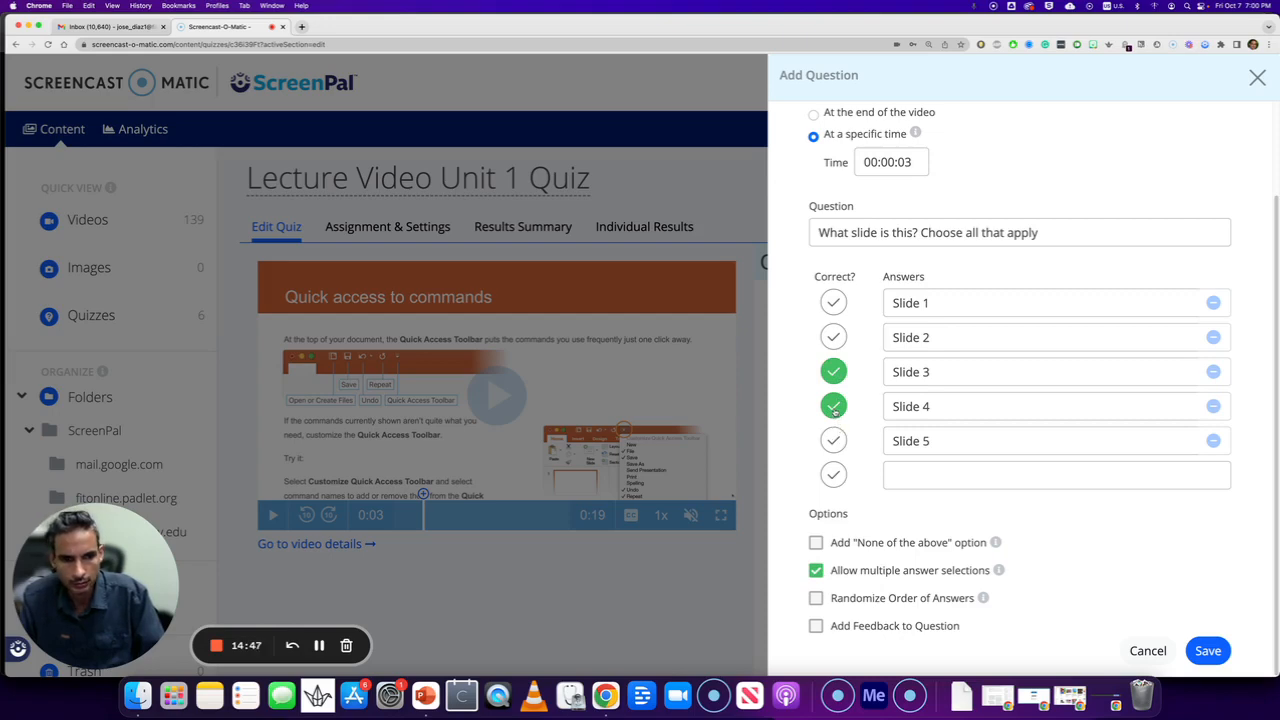
left_click(834, 407)
left_click(833, 373)
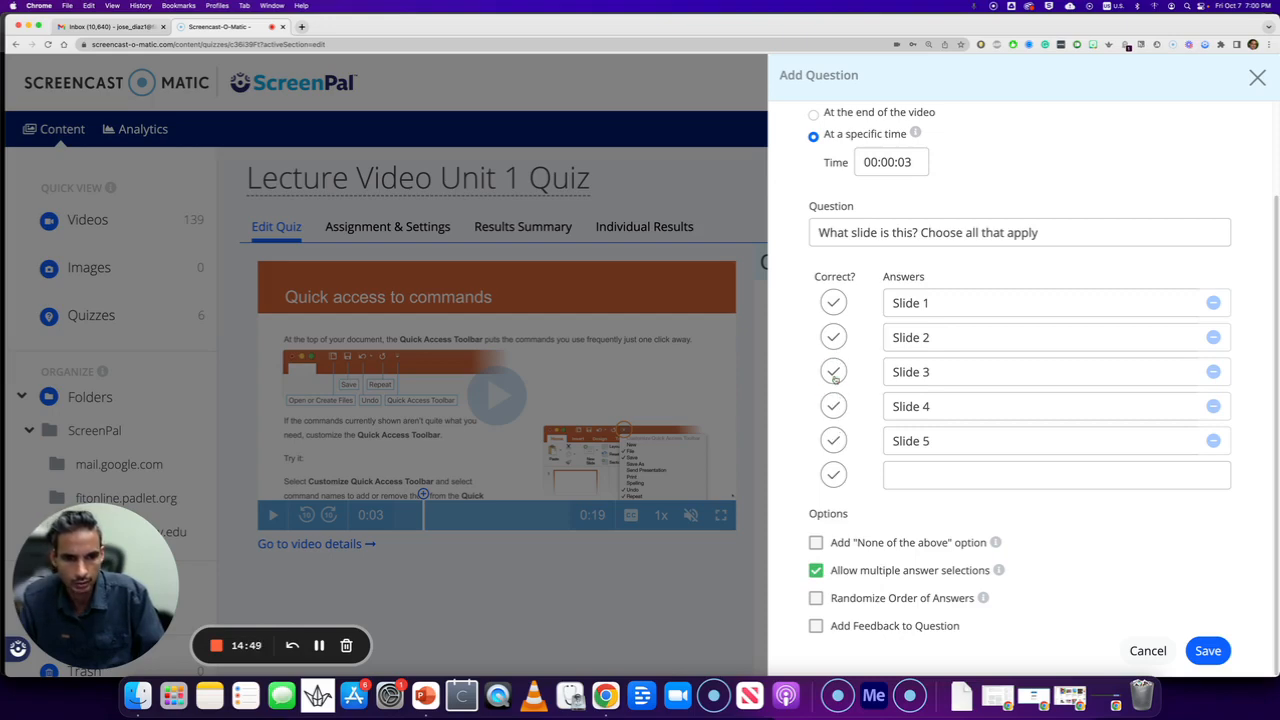
left_click(816, 572)
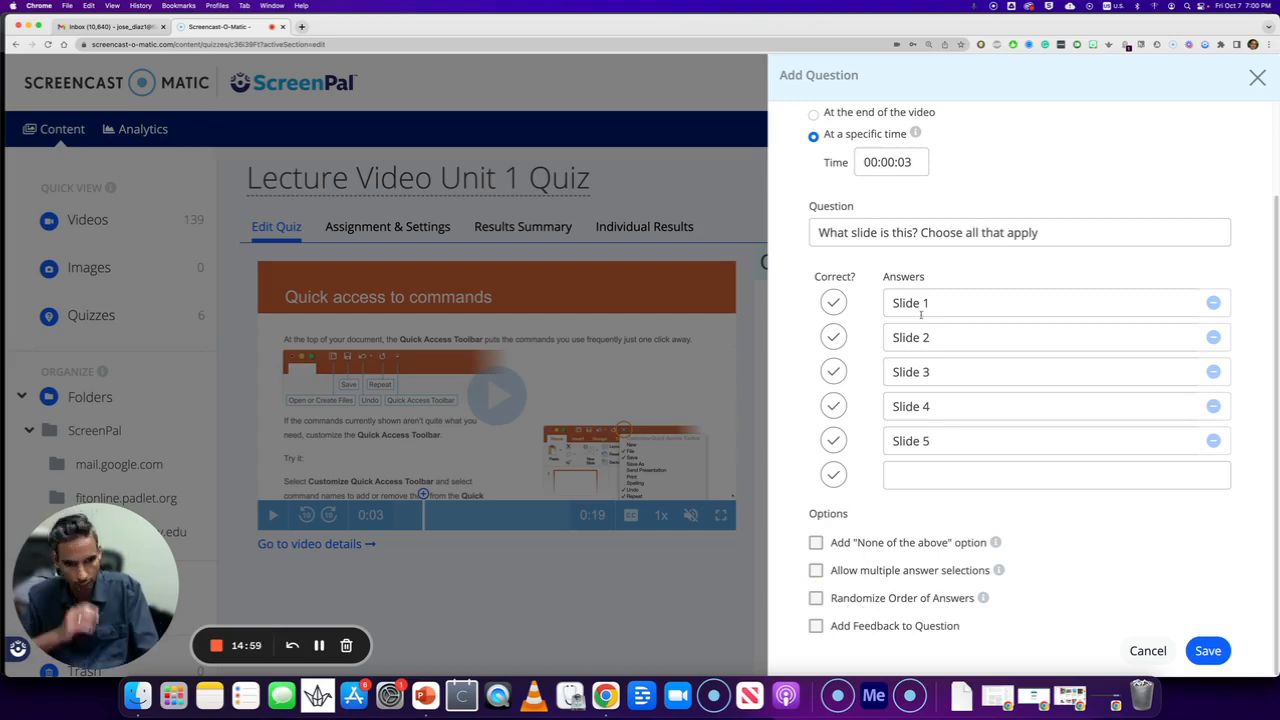
Step: Turn on feedback for the question and set the correct-answer feedback to "Well done!"
left_click(816, 626)
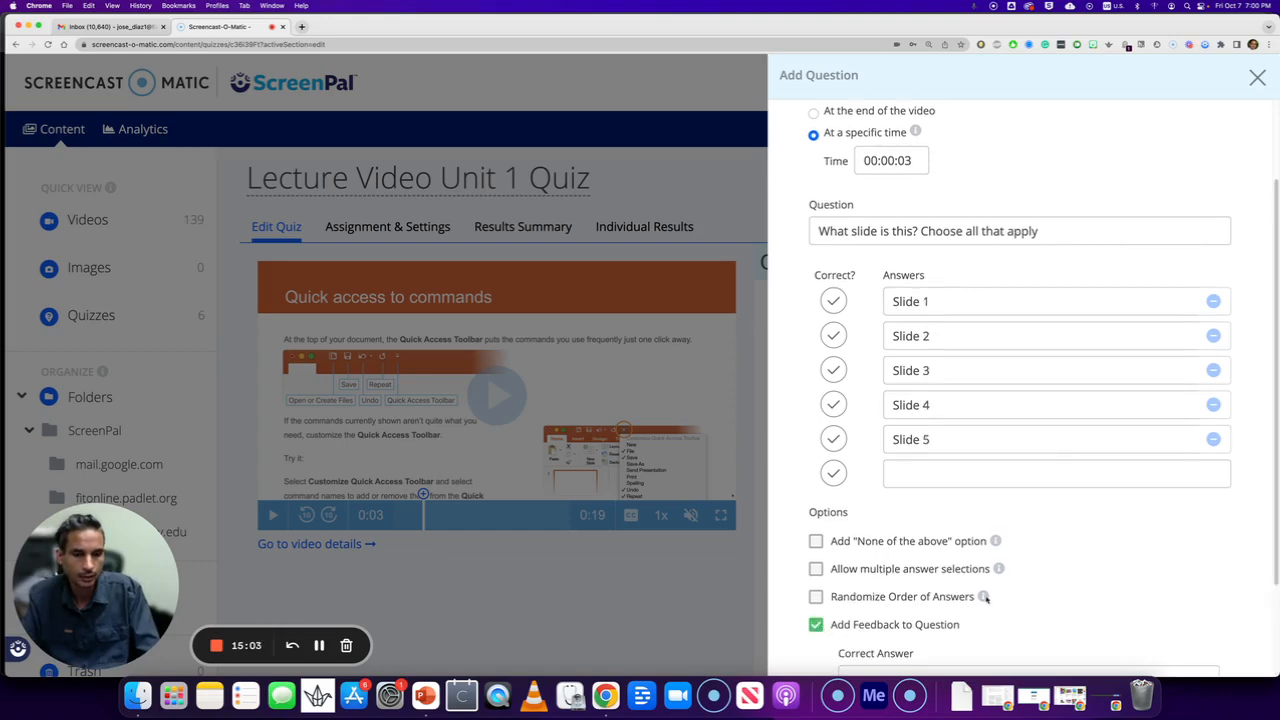
scroll(975, 601, "down", 2)
scroll(973, 600, "down", 1)
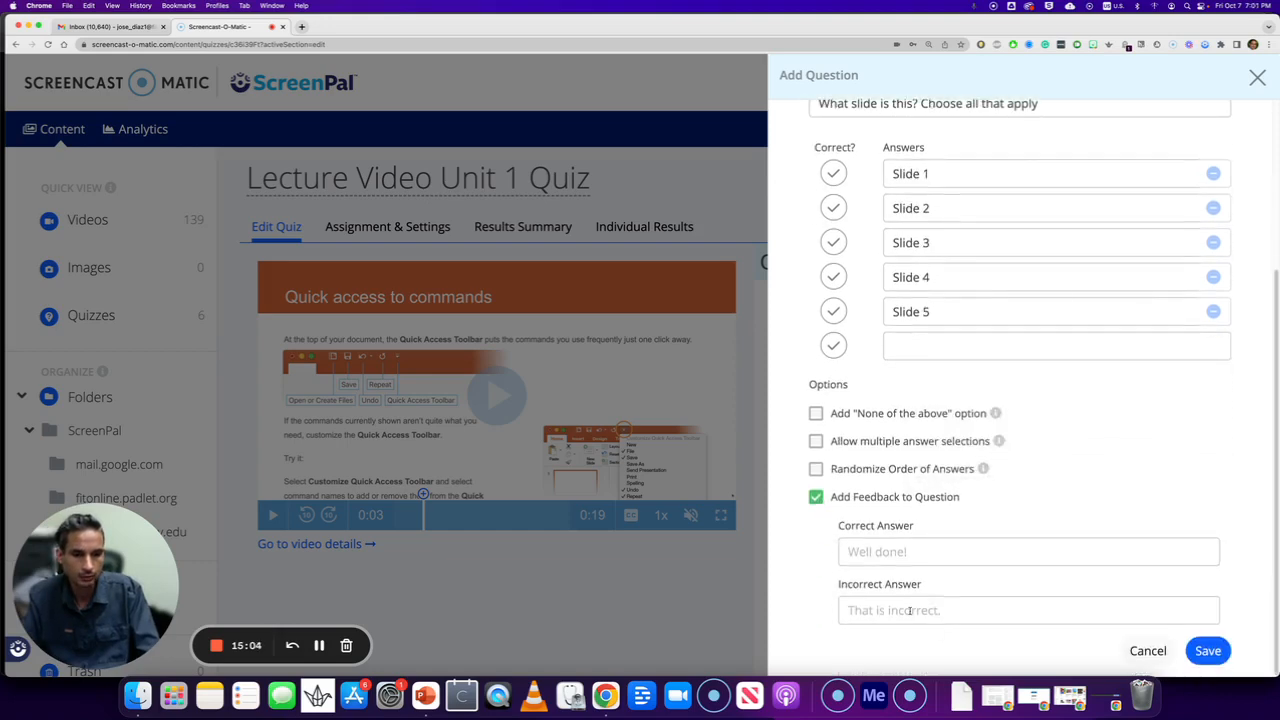
left_click(850, 553)
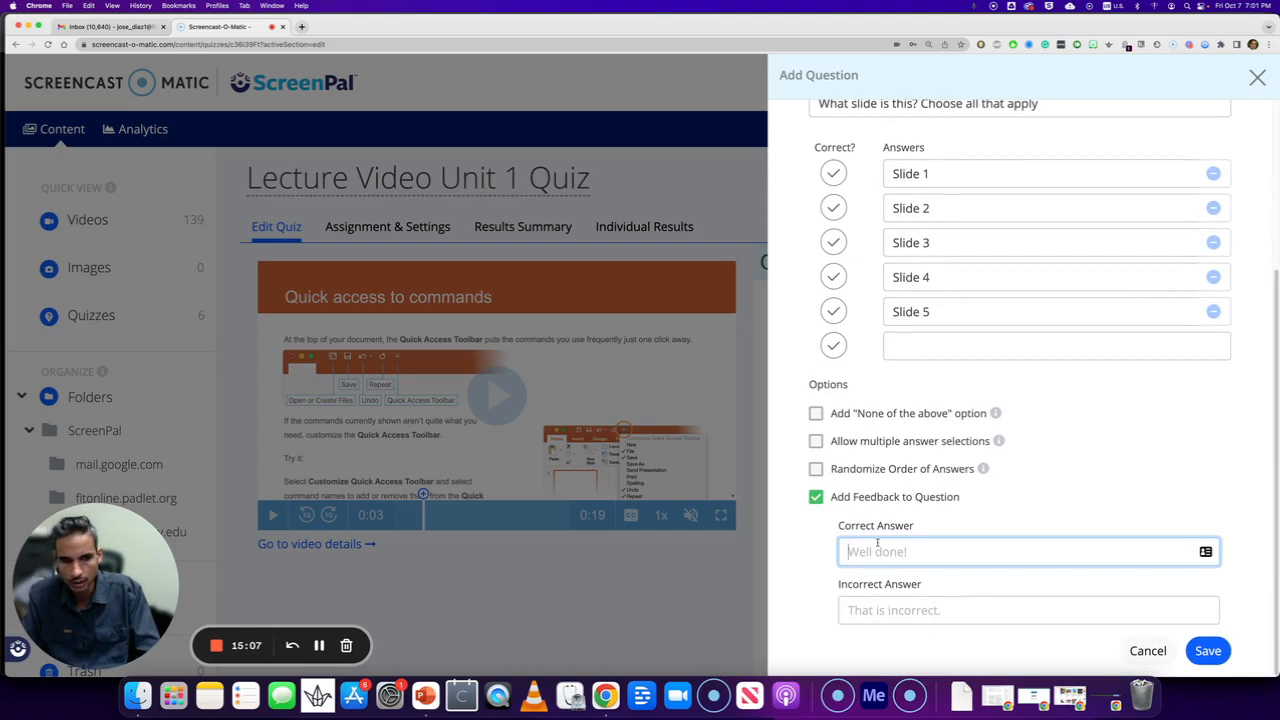
triple_click(877, 551)
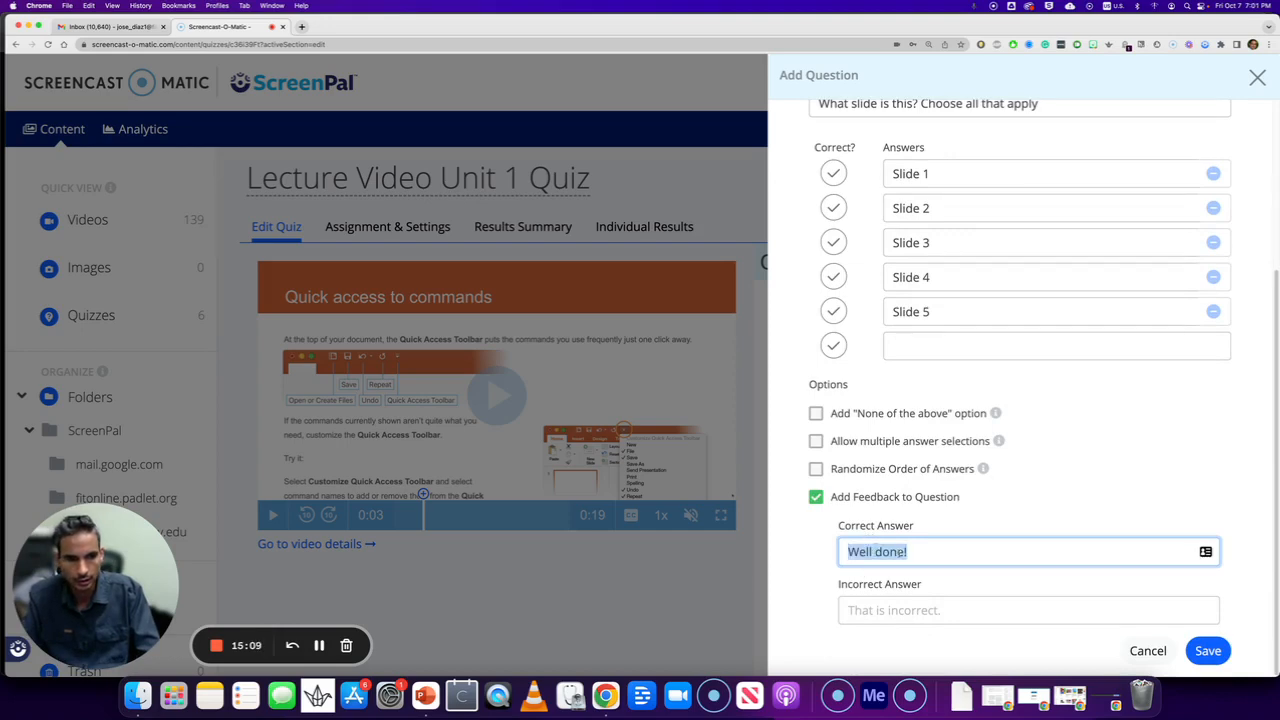
Step: Enter "Go back to the video to check." as the incorrect-answer feedback
left_click(850, 610)
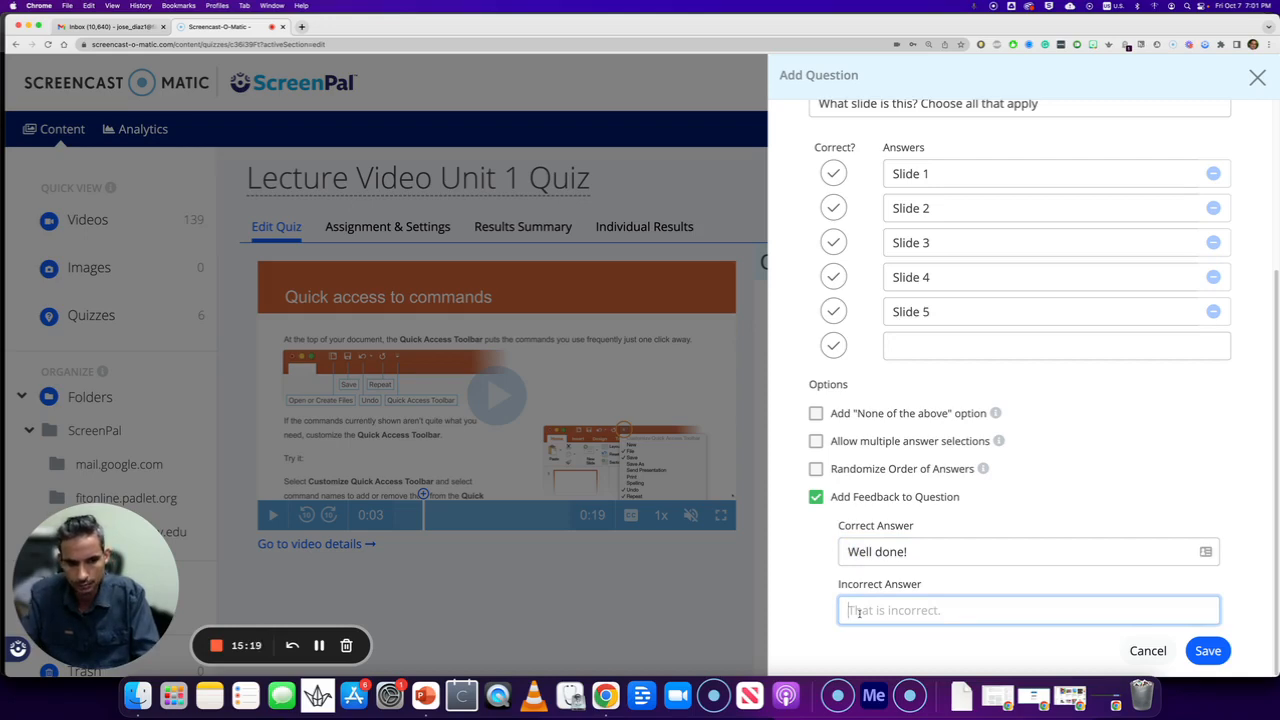
type("Go back t")
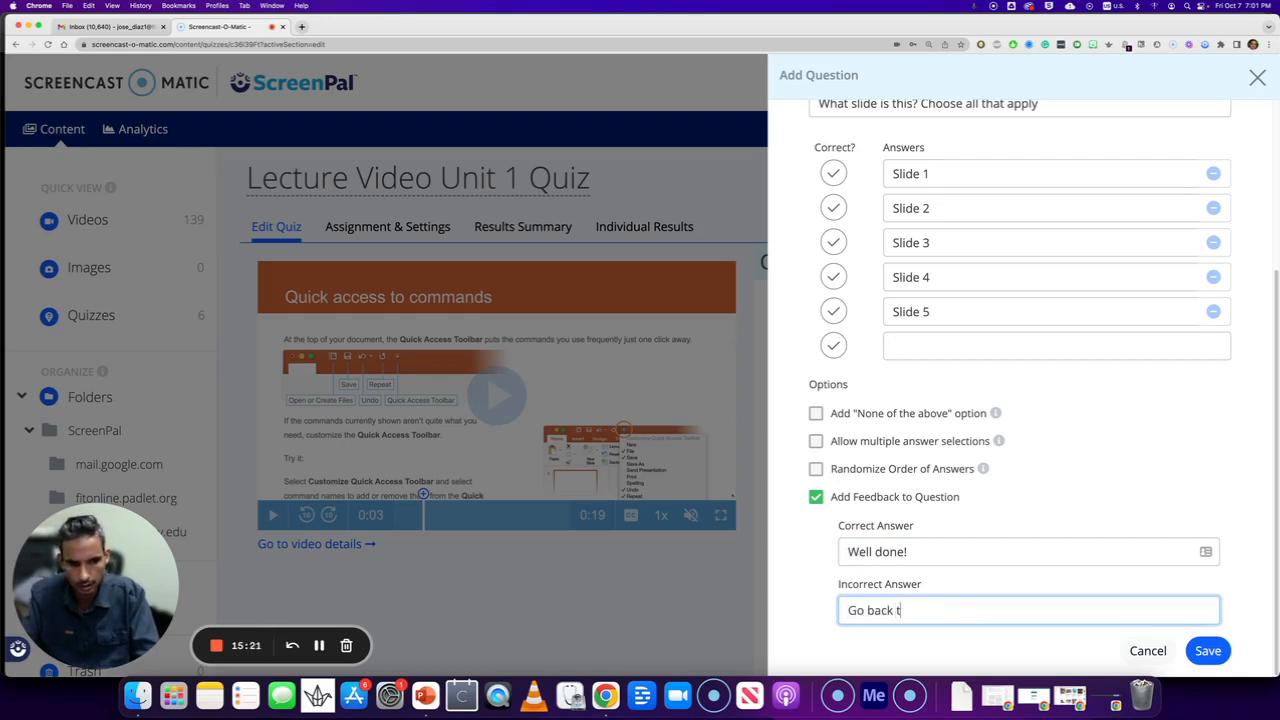
type("o the video to ch")
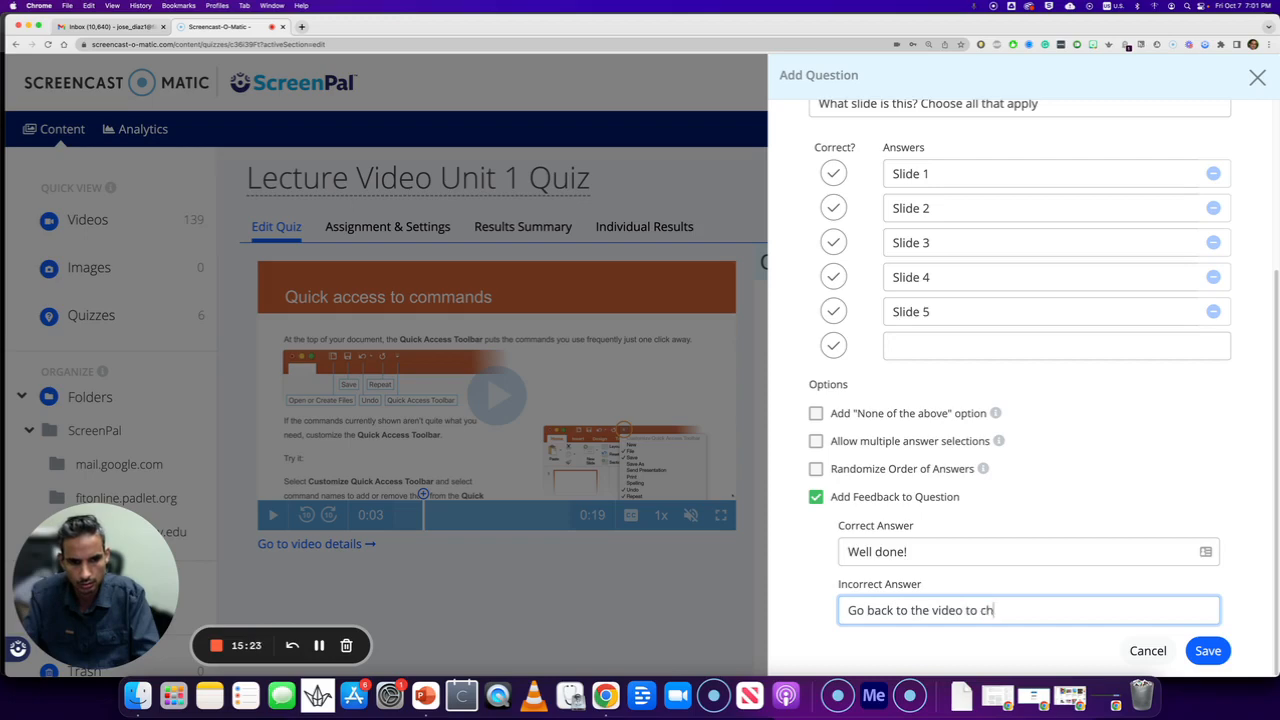
type("eck ")
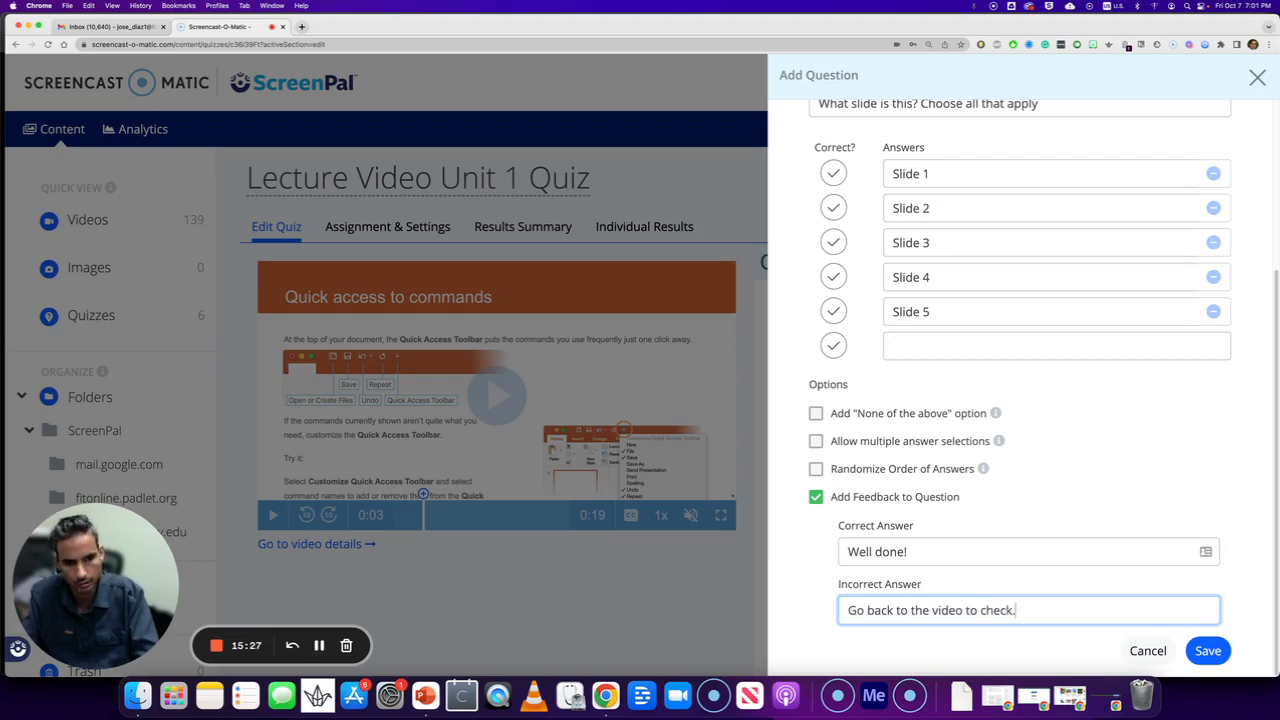
type(".")
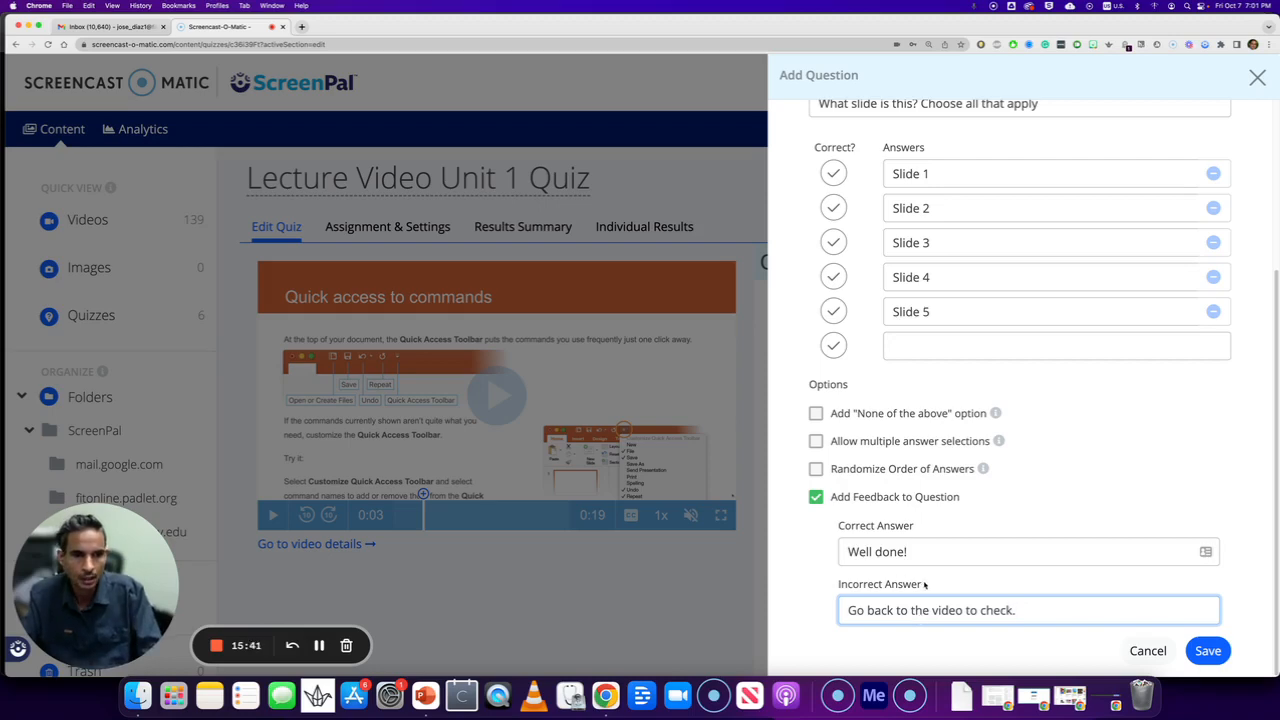
Step: Mark Slide 1 as the correct answer and save the question
left_click(1210, 652)
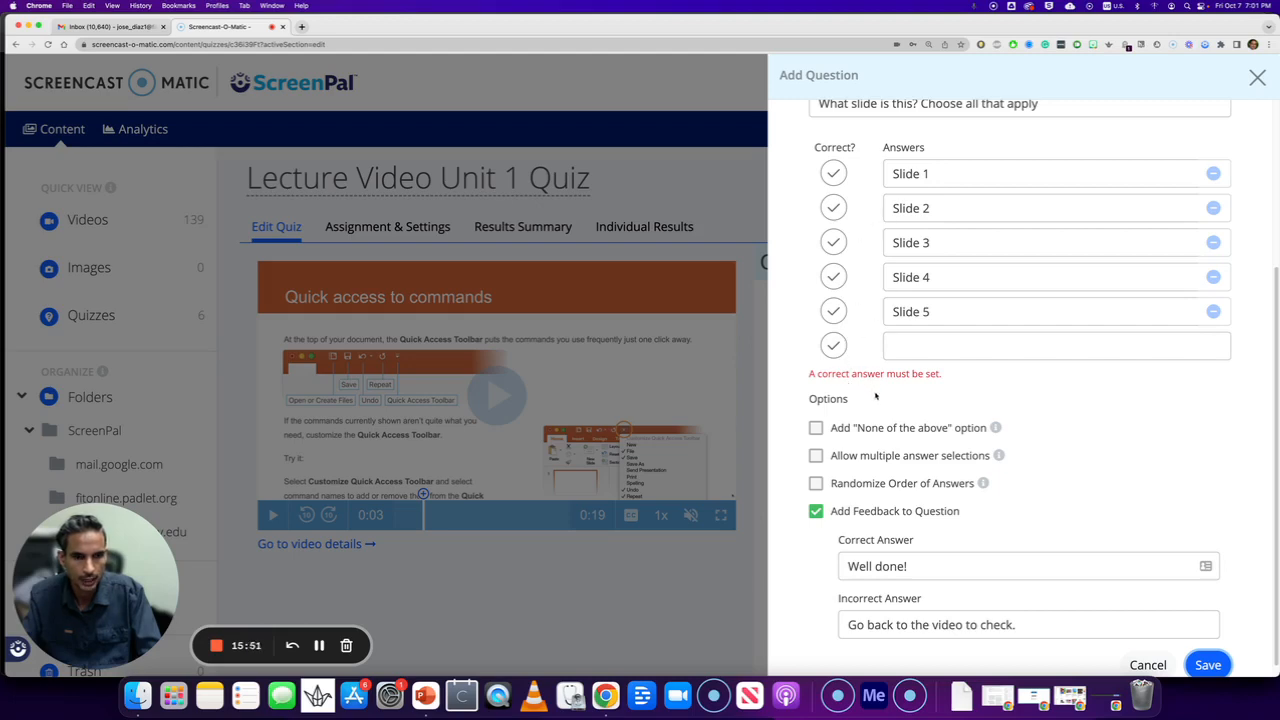
scroll(876, 395, "down", 1)
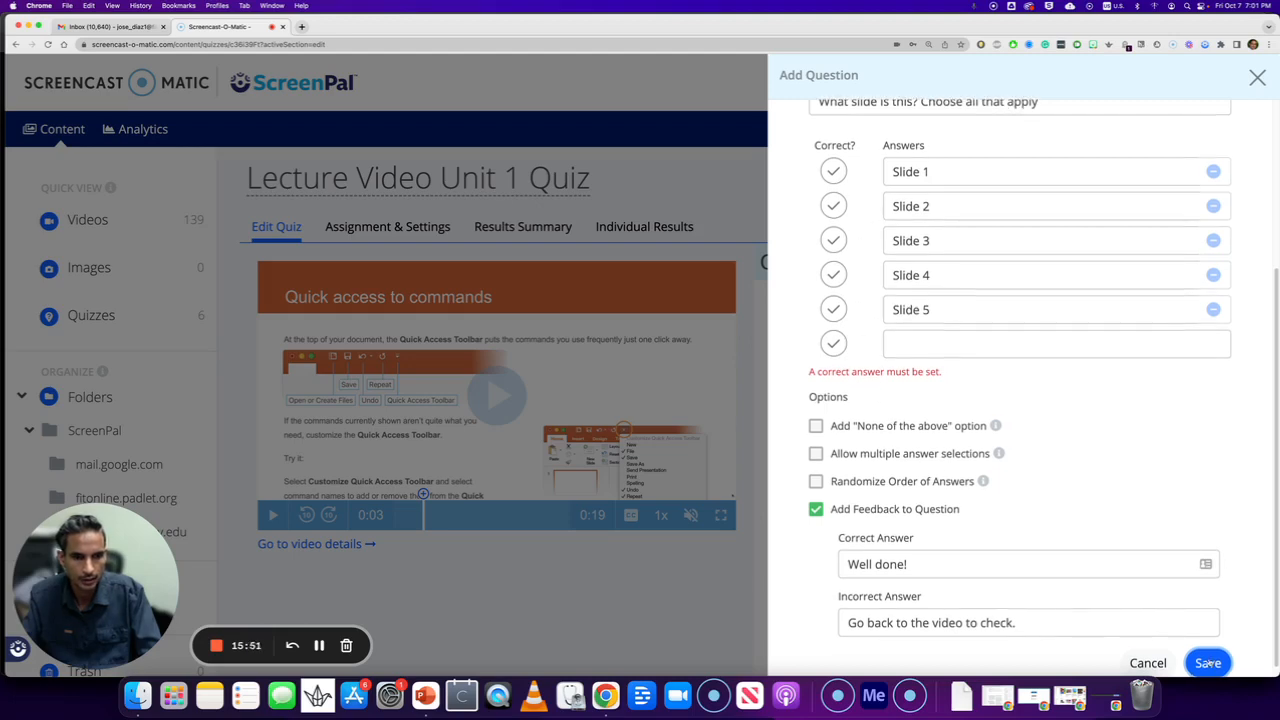
left_click(834, 172)
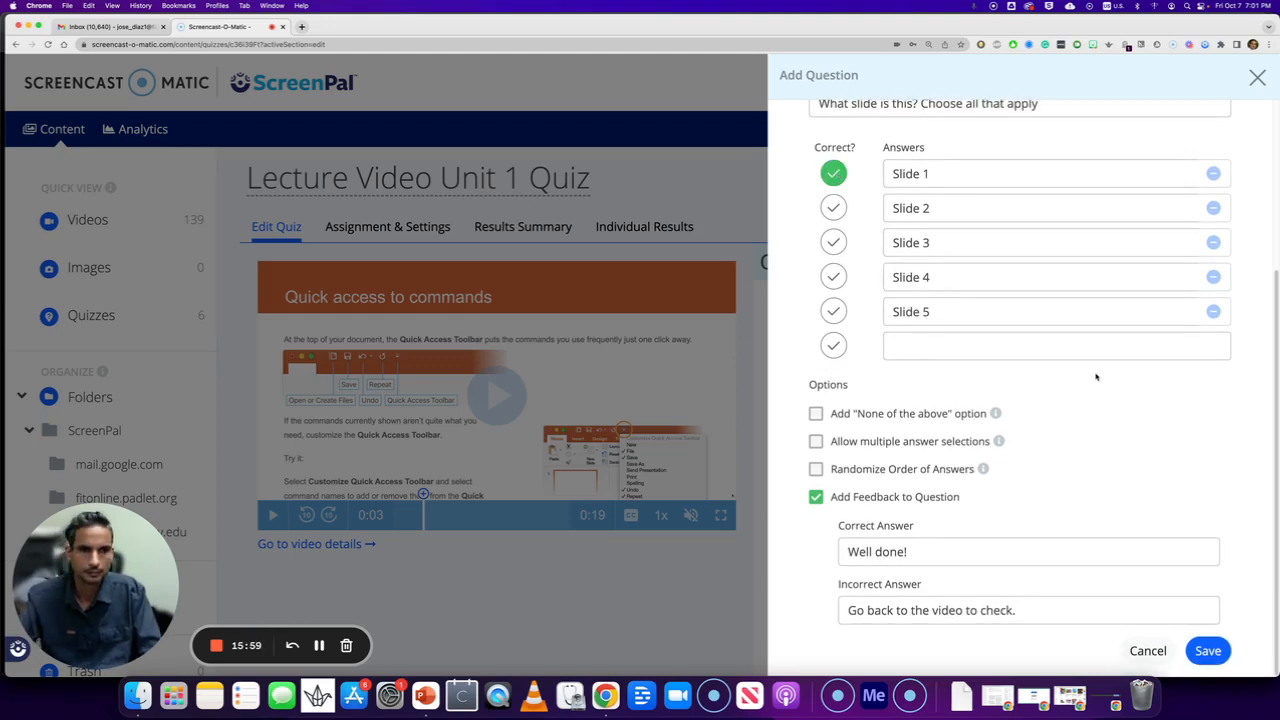
left_click(1216, 657)
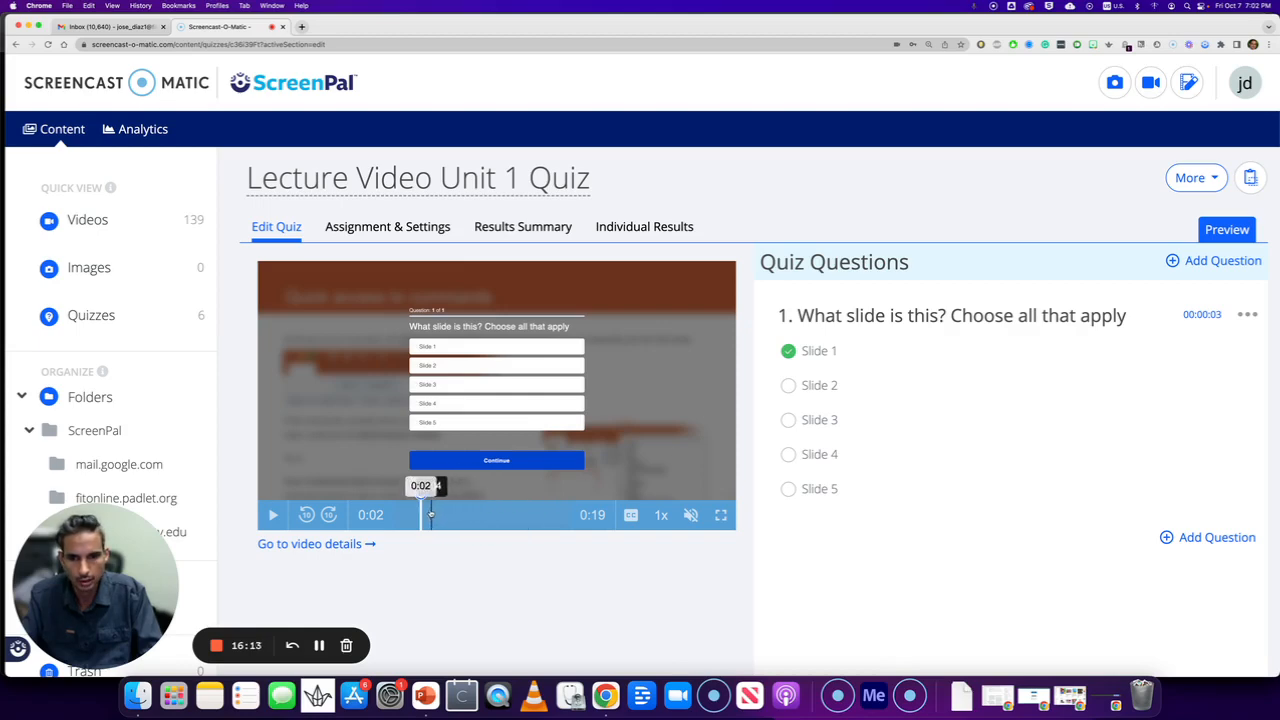
Step: Play and scrub the quiz video just past the first question marker to examine the slides around 0:05
left_click(273, 516)
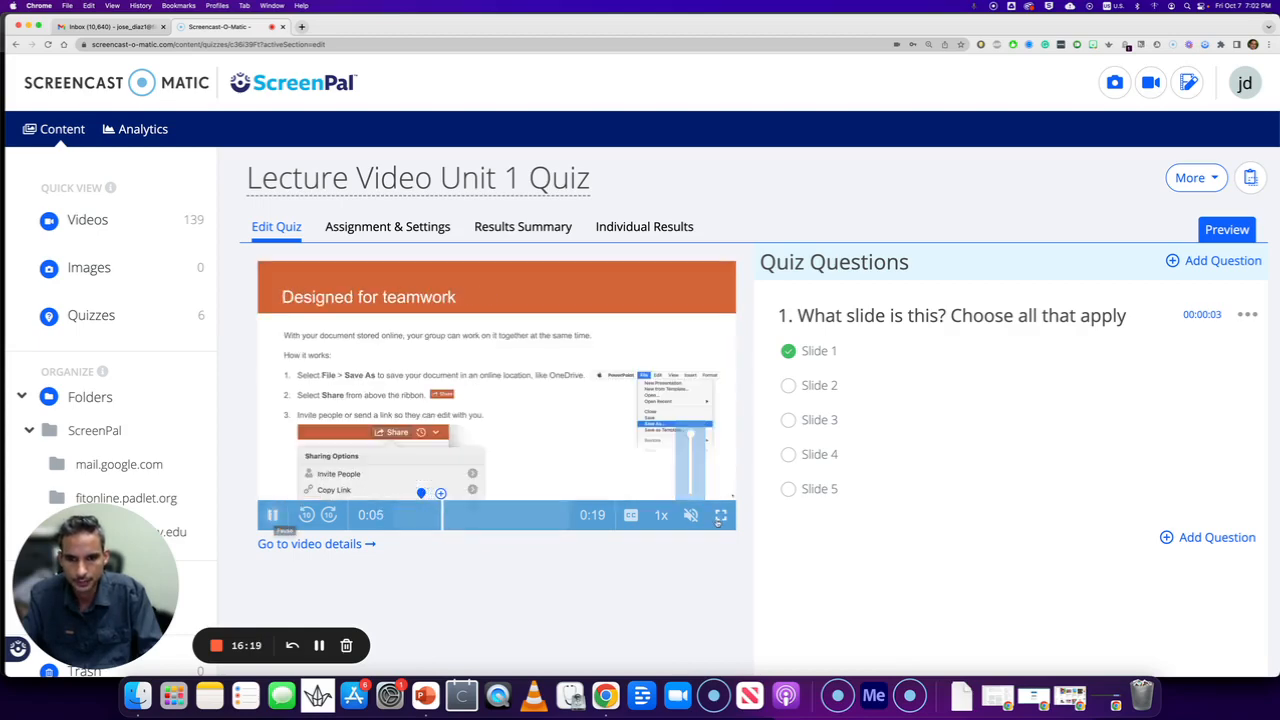
left_click(272, 515)
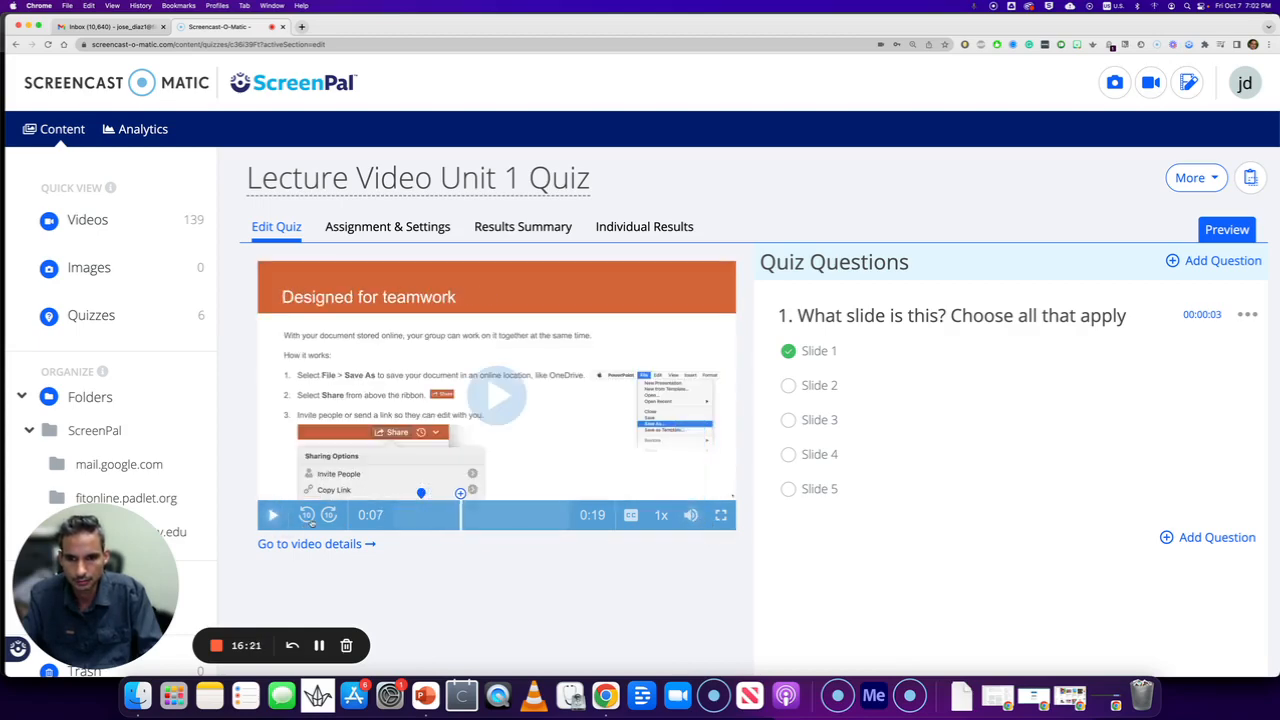
left_click(437, 516)
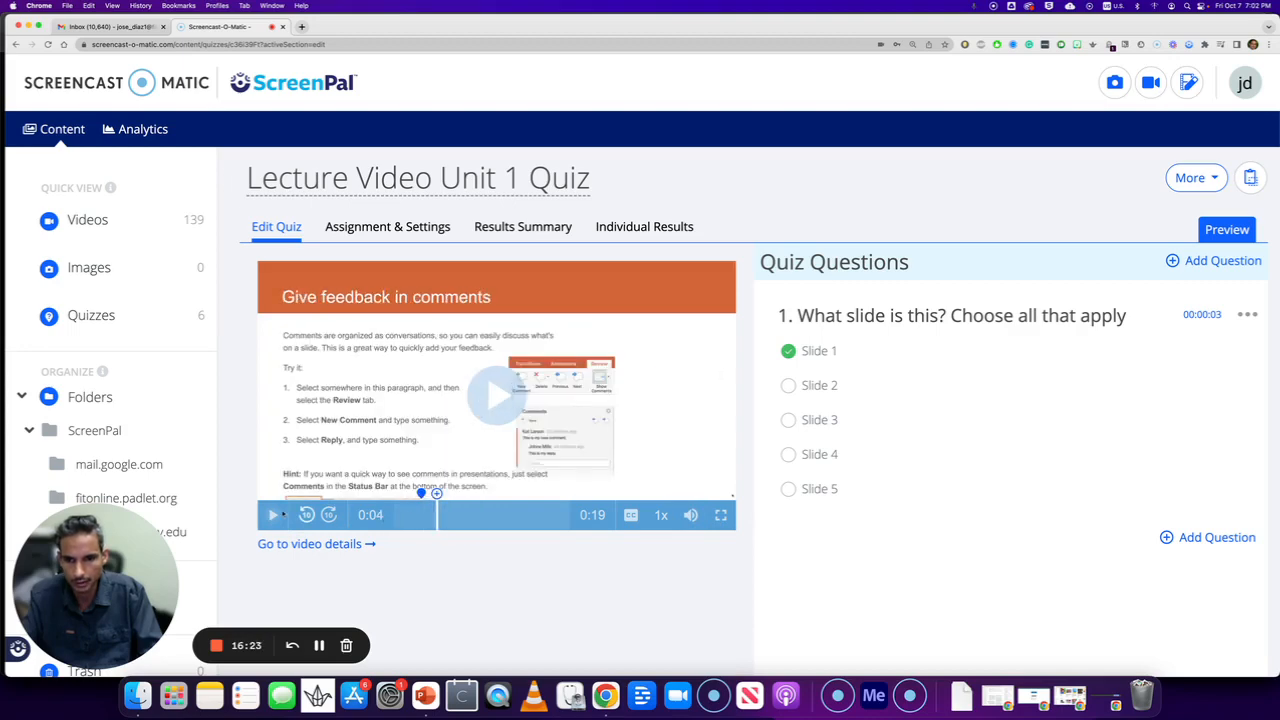
left_click(271, 515)
left_click(271, 515)
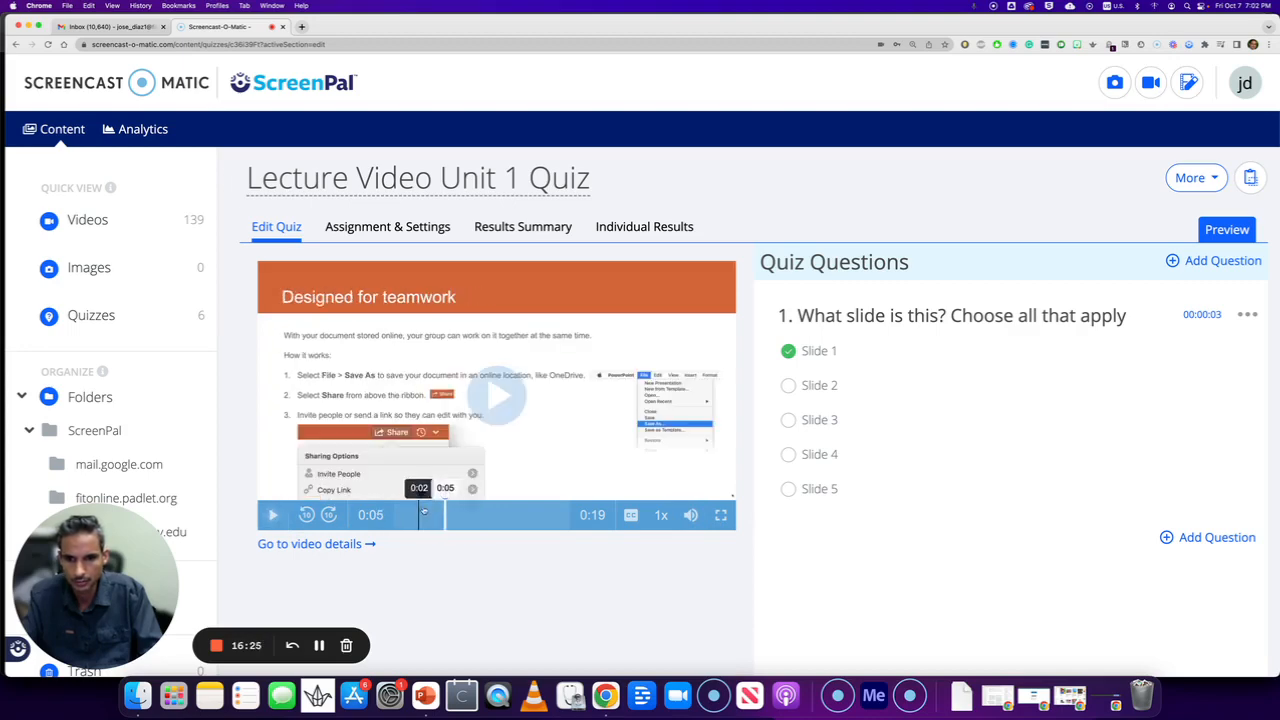
left_click(430, 514)
left_click(273, 515)
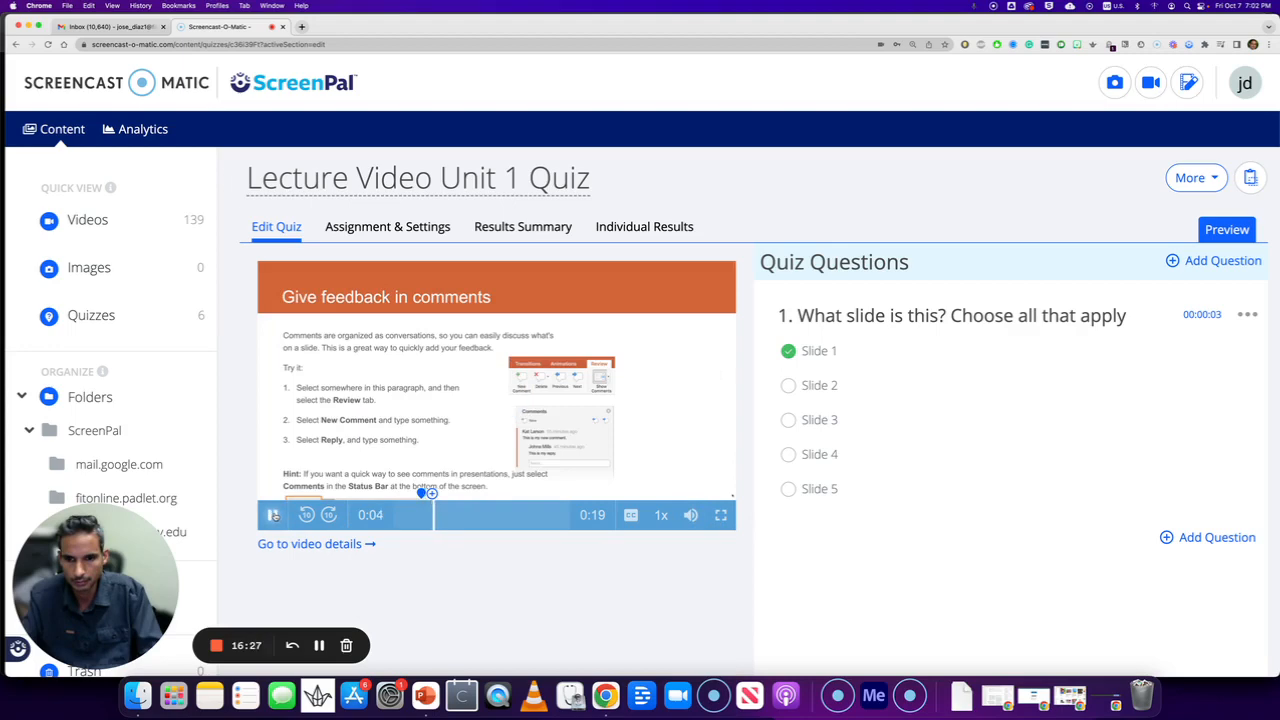
left_click(274, 516)
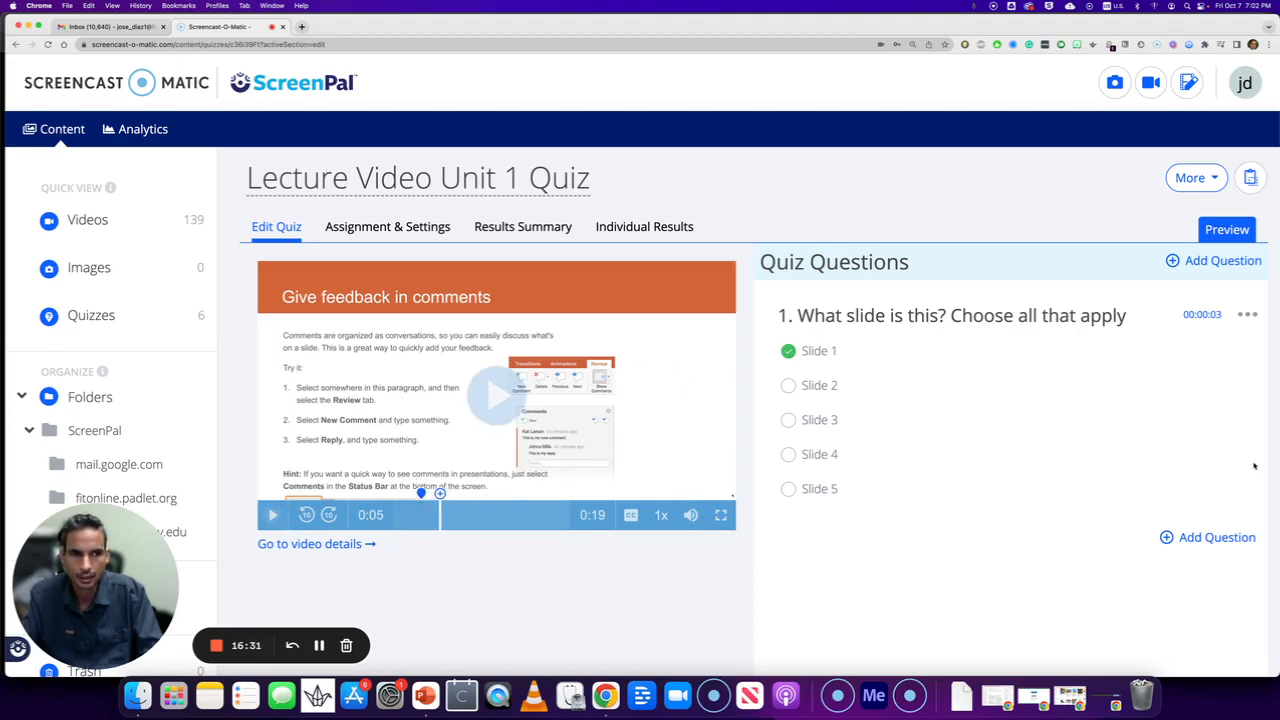
Step: Add a True / False question to the quiz at the specific time 00:00:05
left_click(1191, 541)
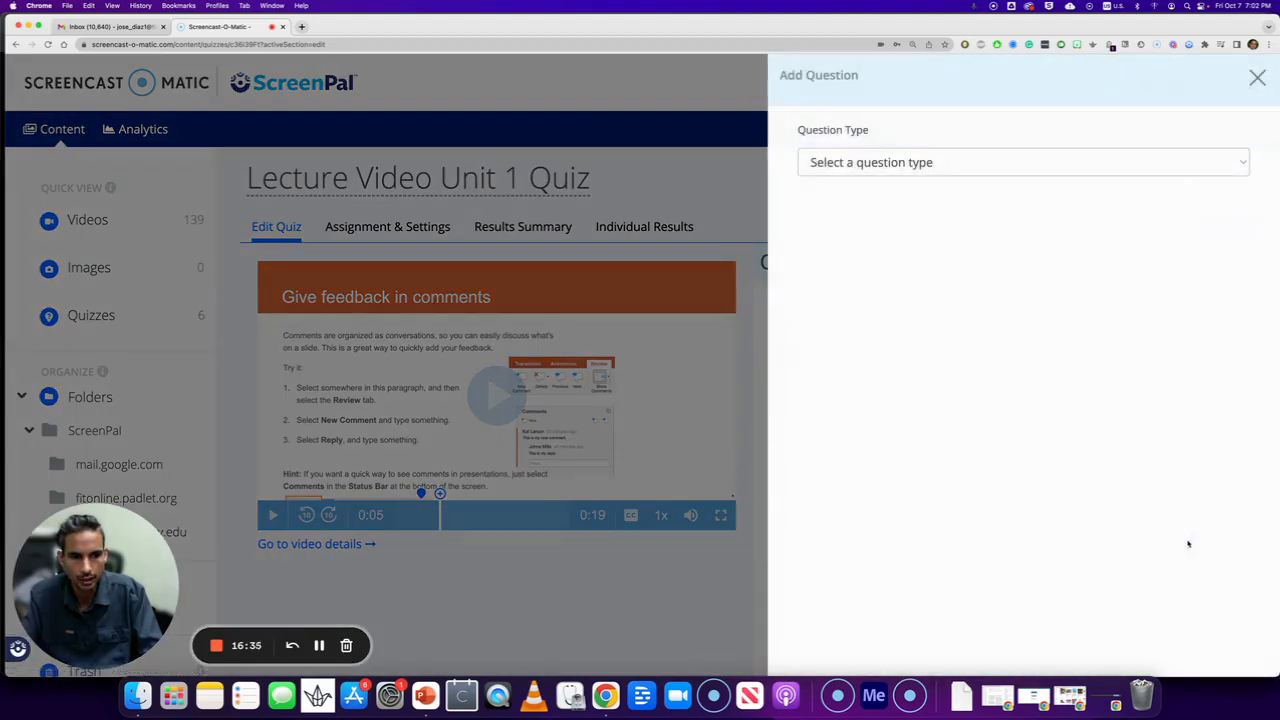
left_click(907, 170)
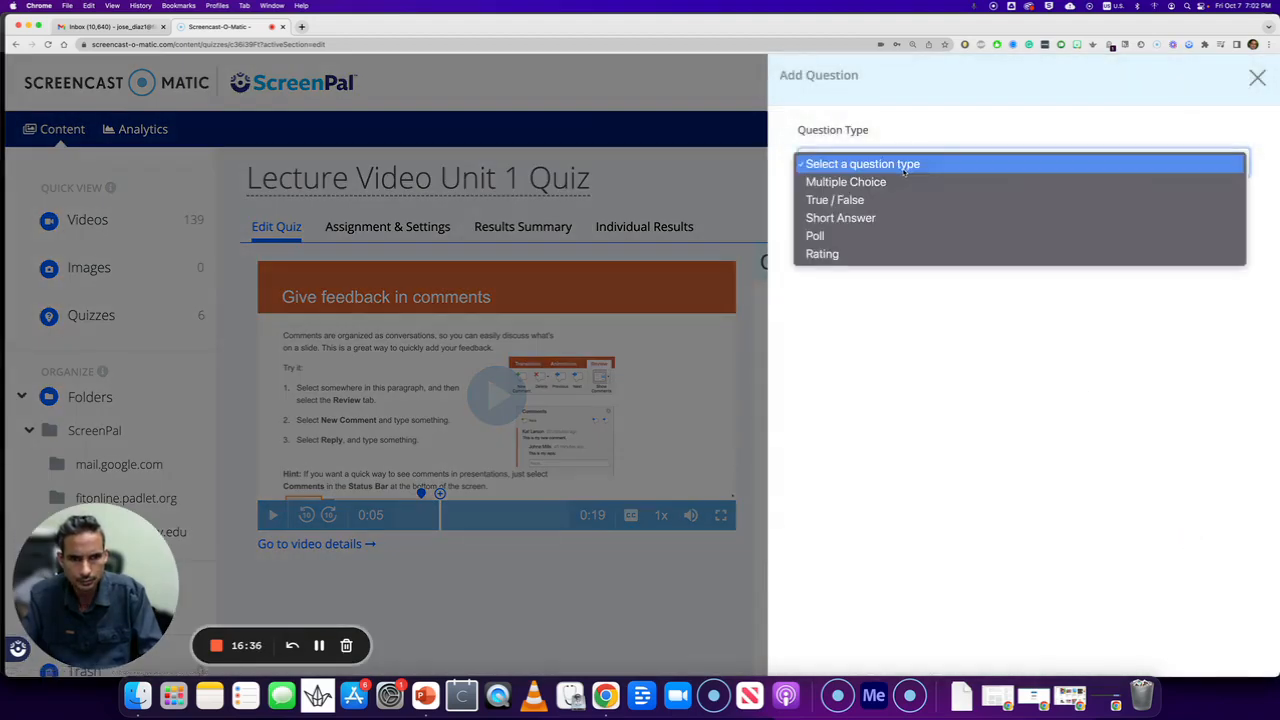
left_click(848, 201)
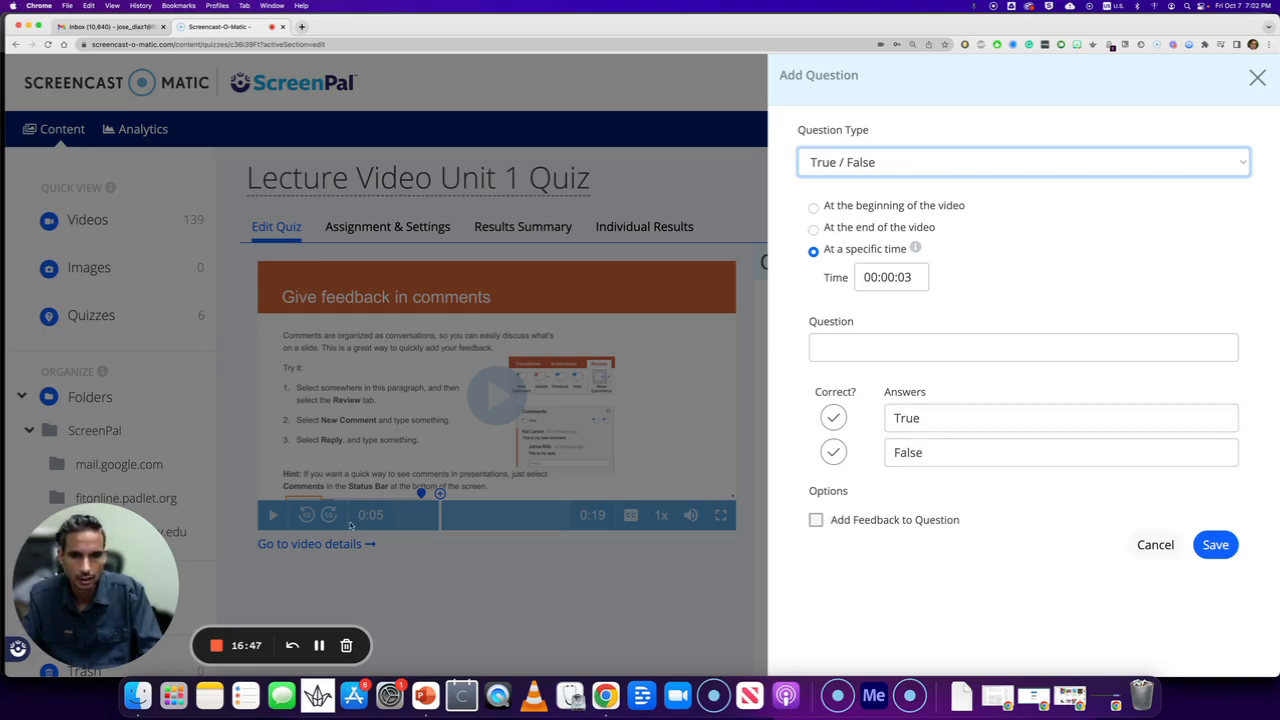
left_click(908, 277)
key("BackSpace")
type("5")
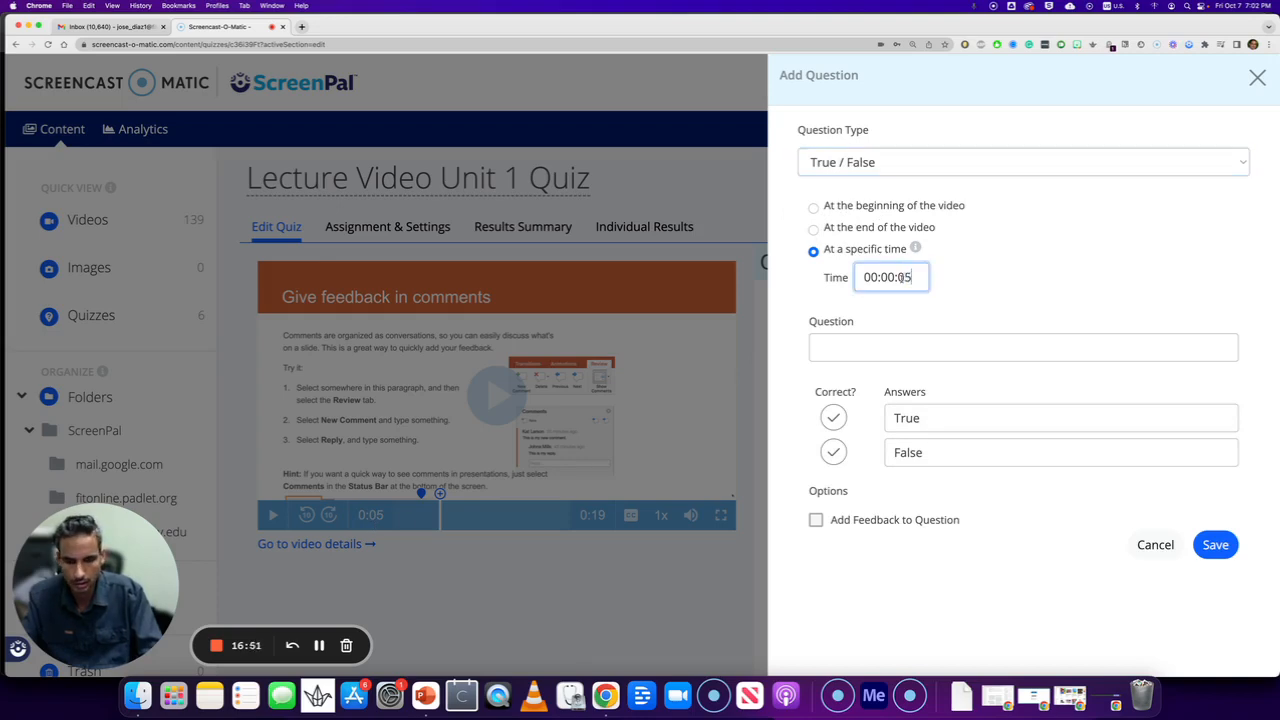
Step: Enter the question "We are now talking about slide #2." and mark True as the correct answer
left_click(859, 348)
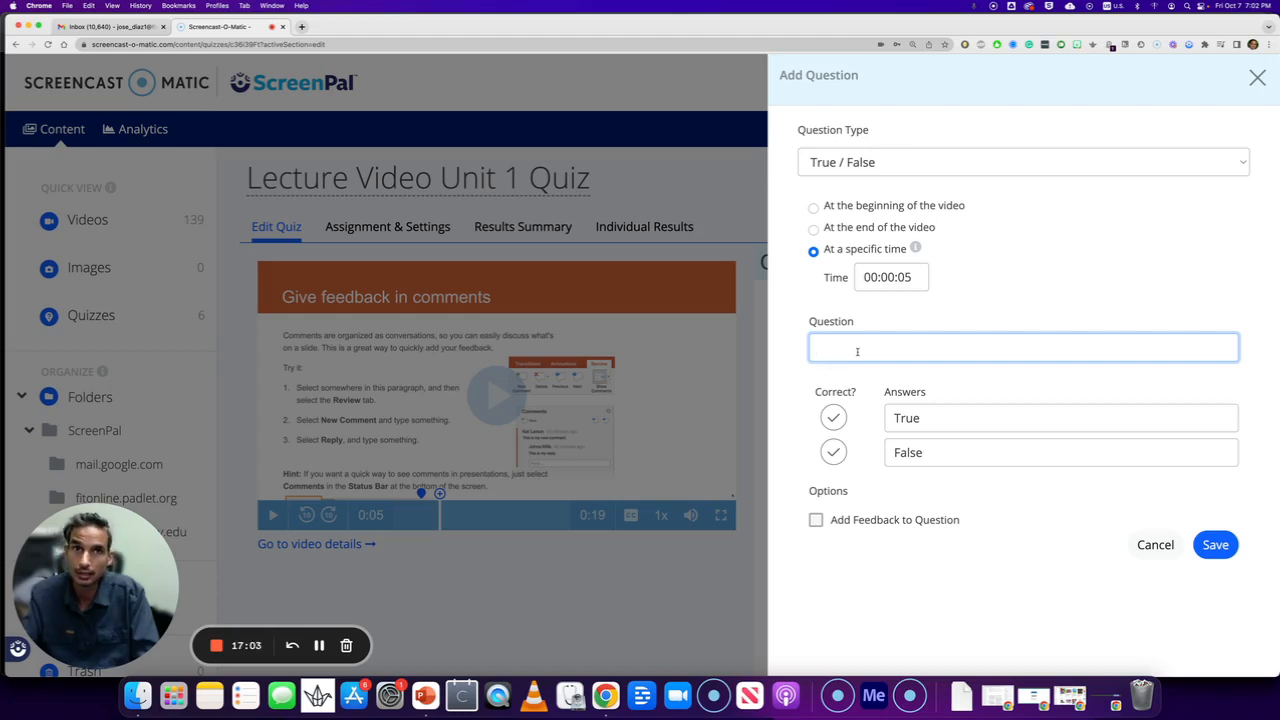
type("We are ")
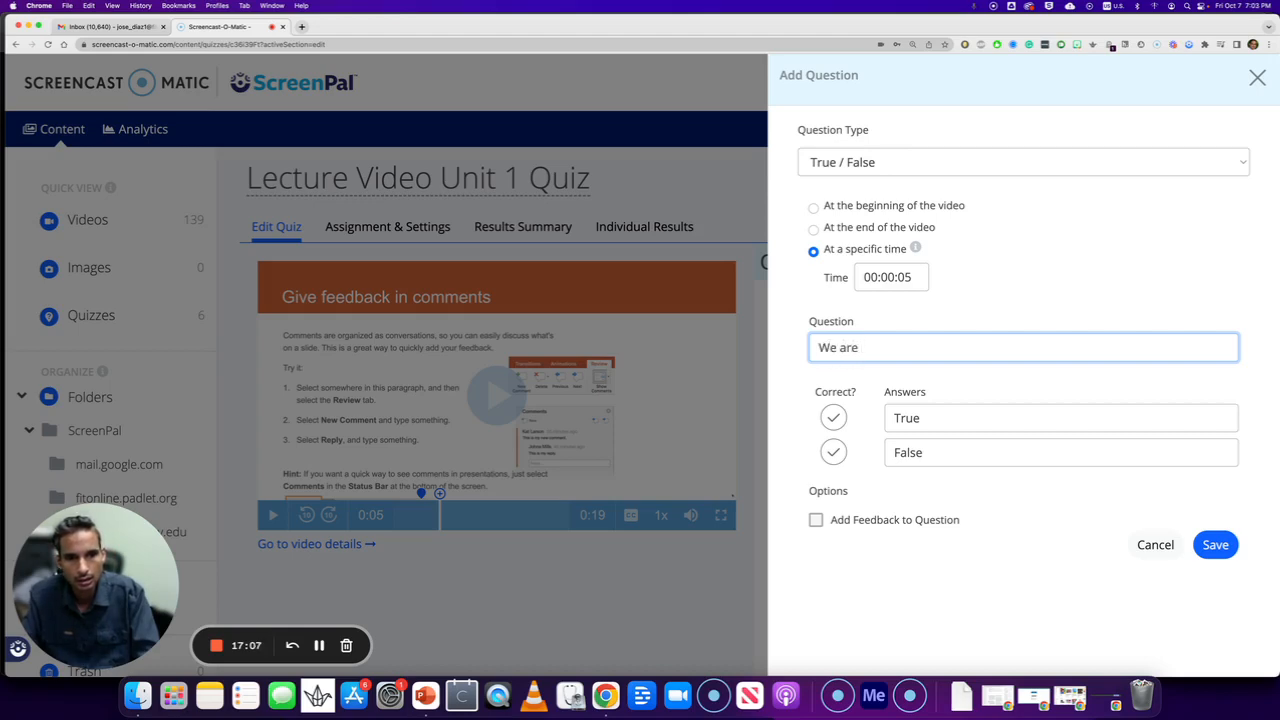
type("now t")
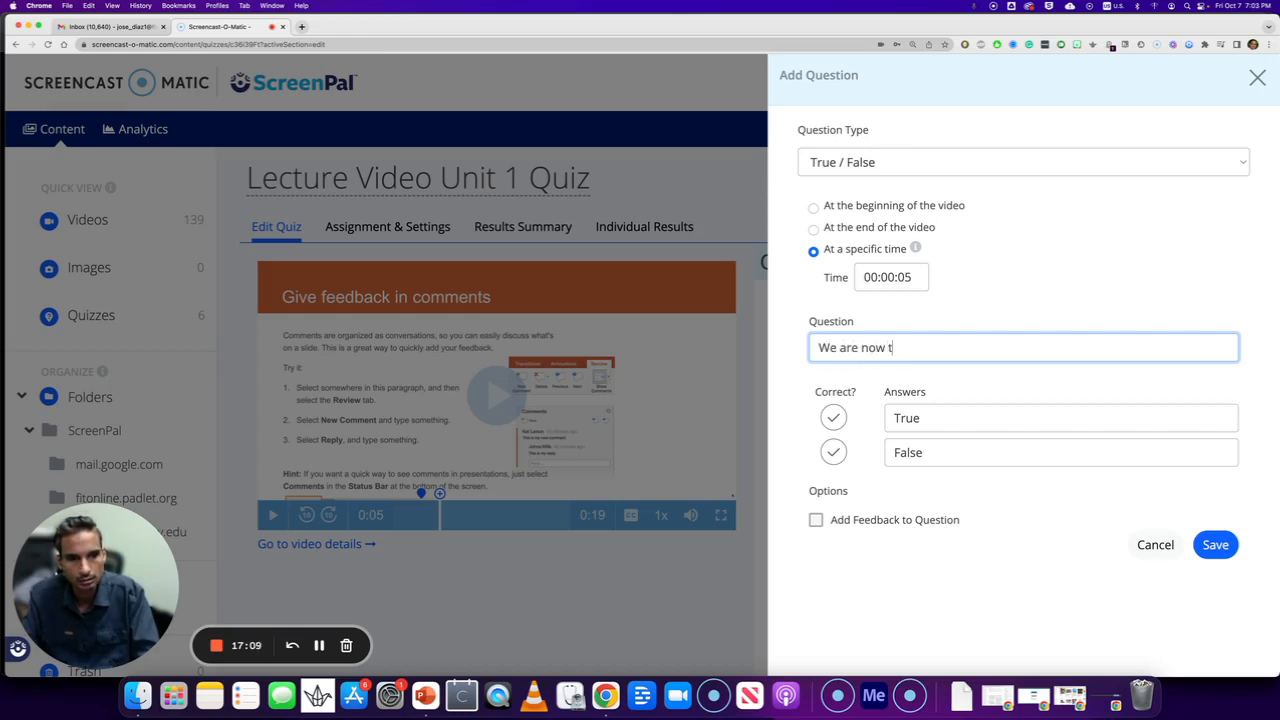
type("alking about slid")
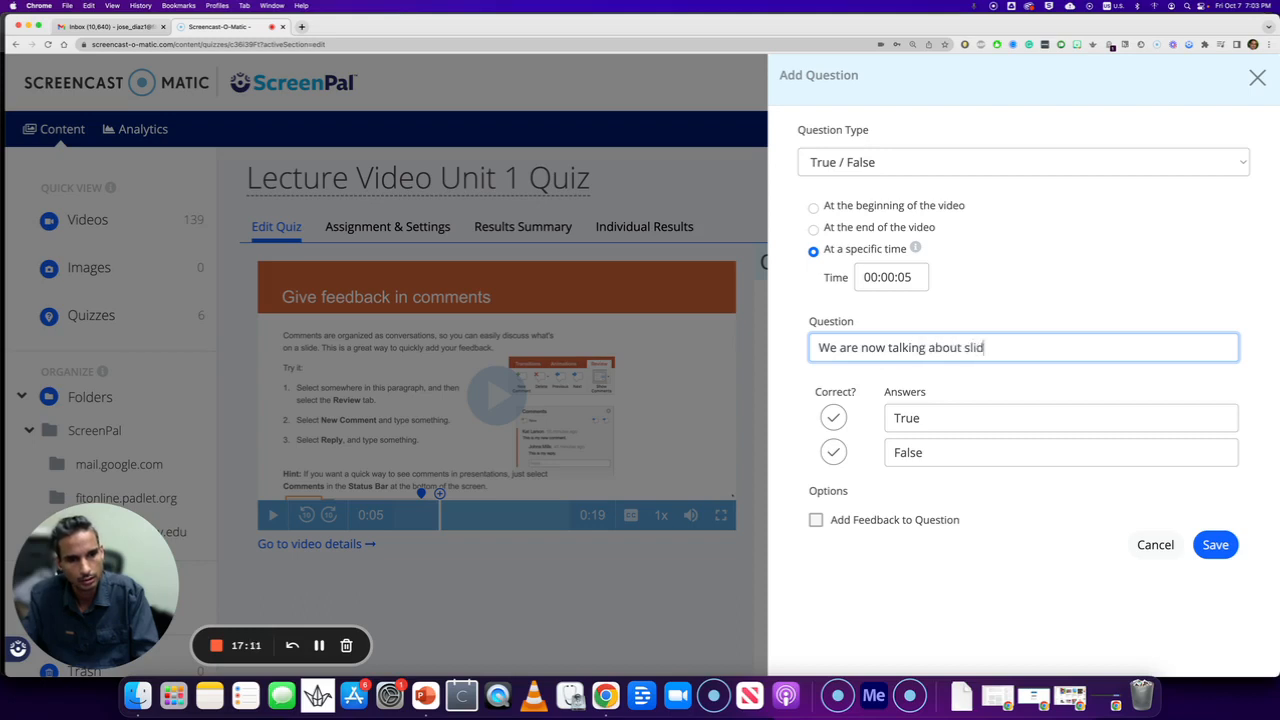
type("e #")
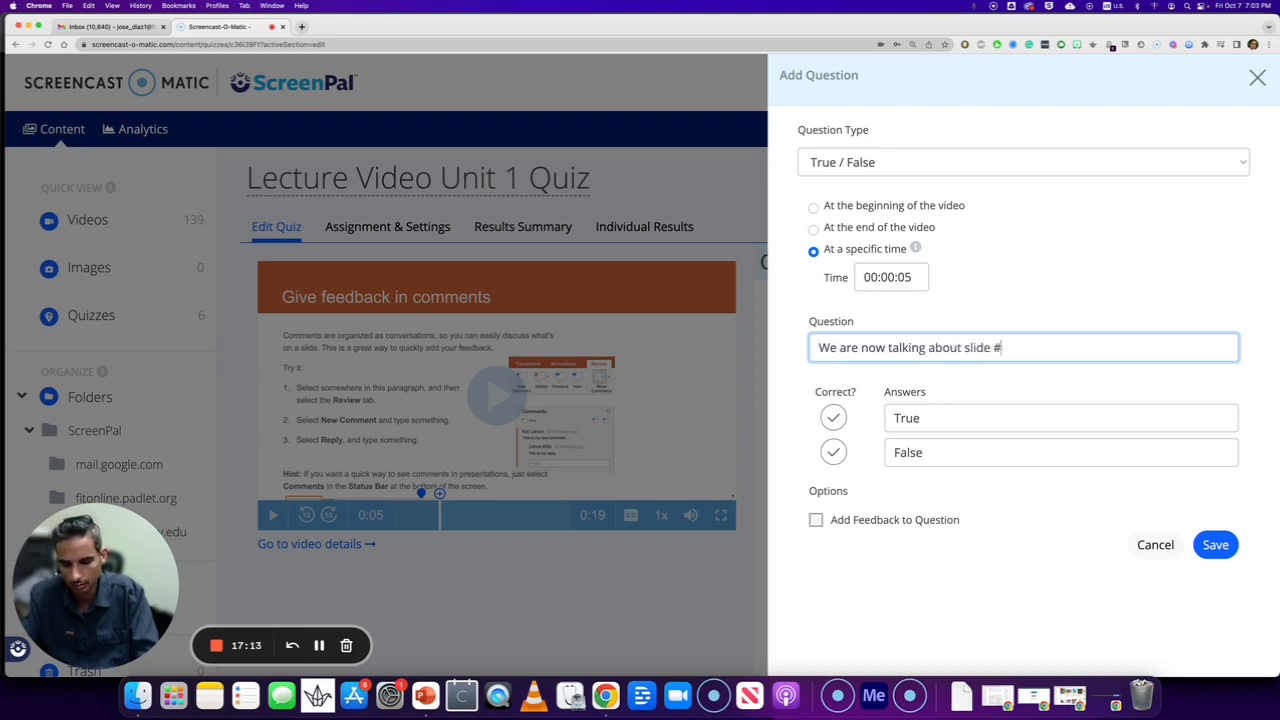
type("2")
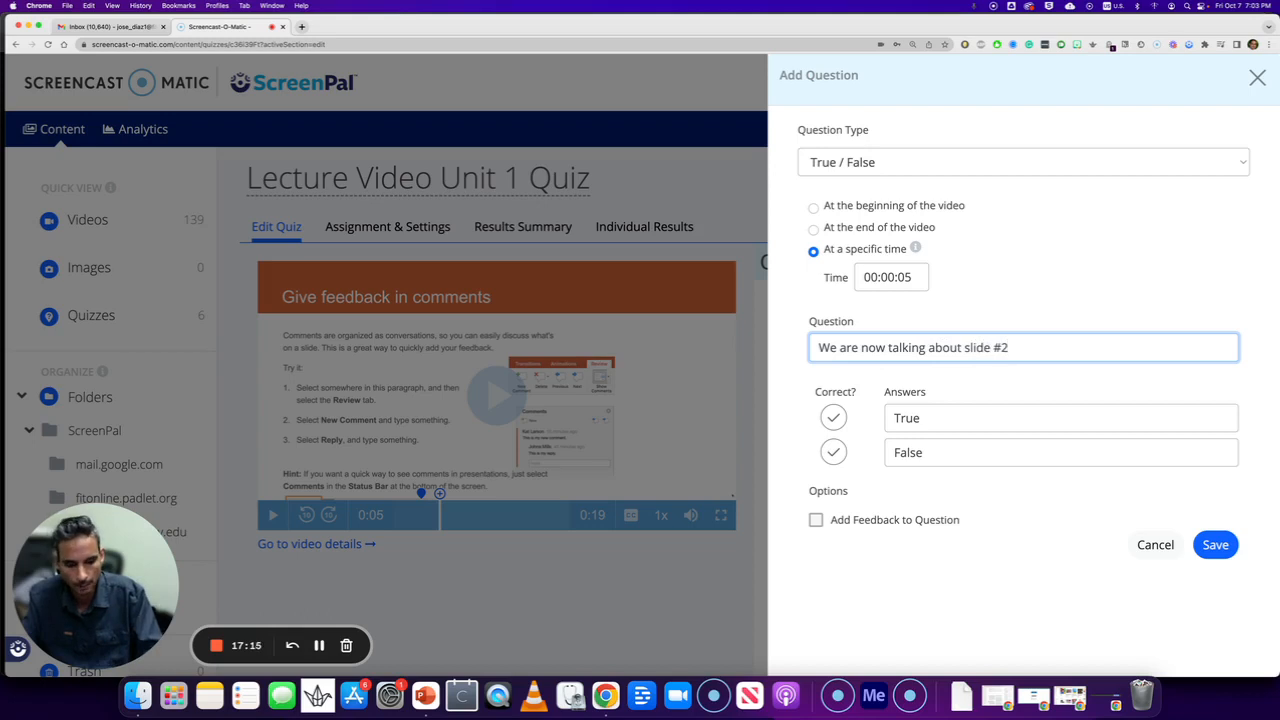
type(".")
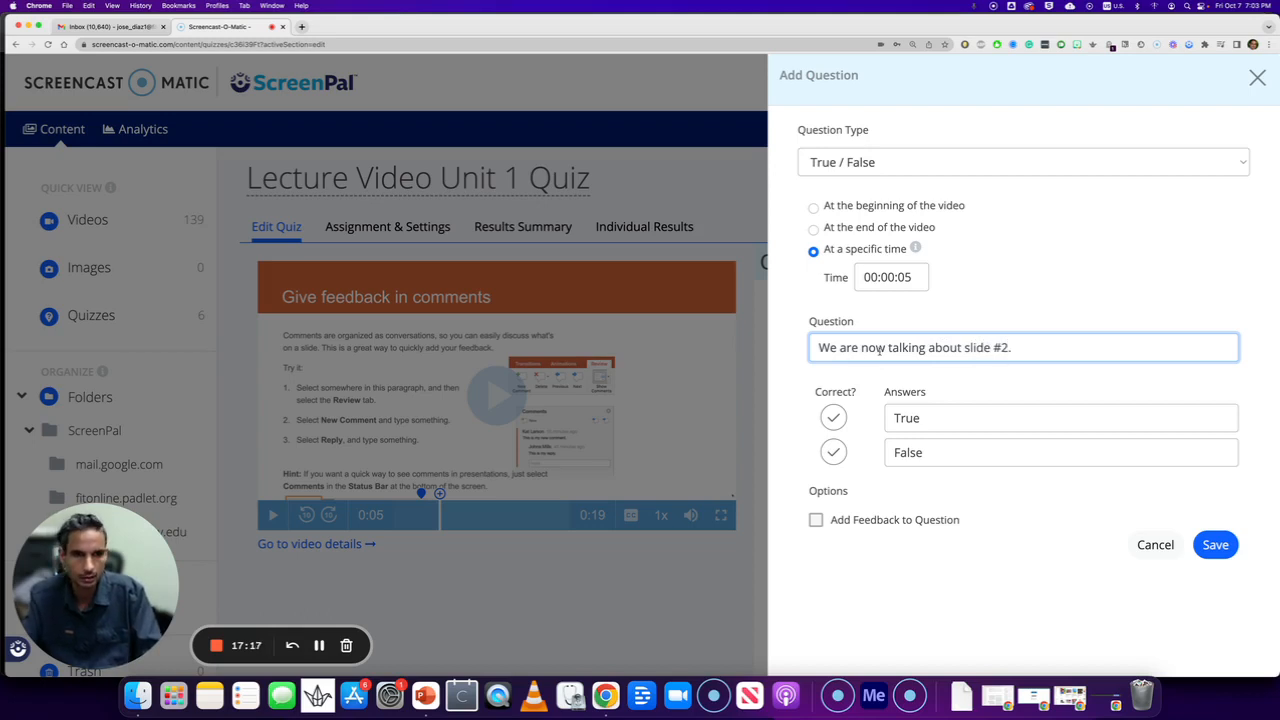
left_click(841, 422)
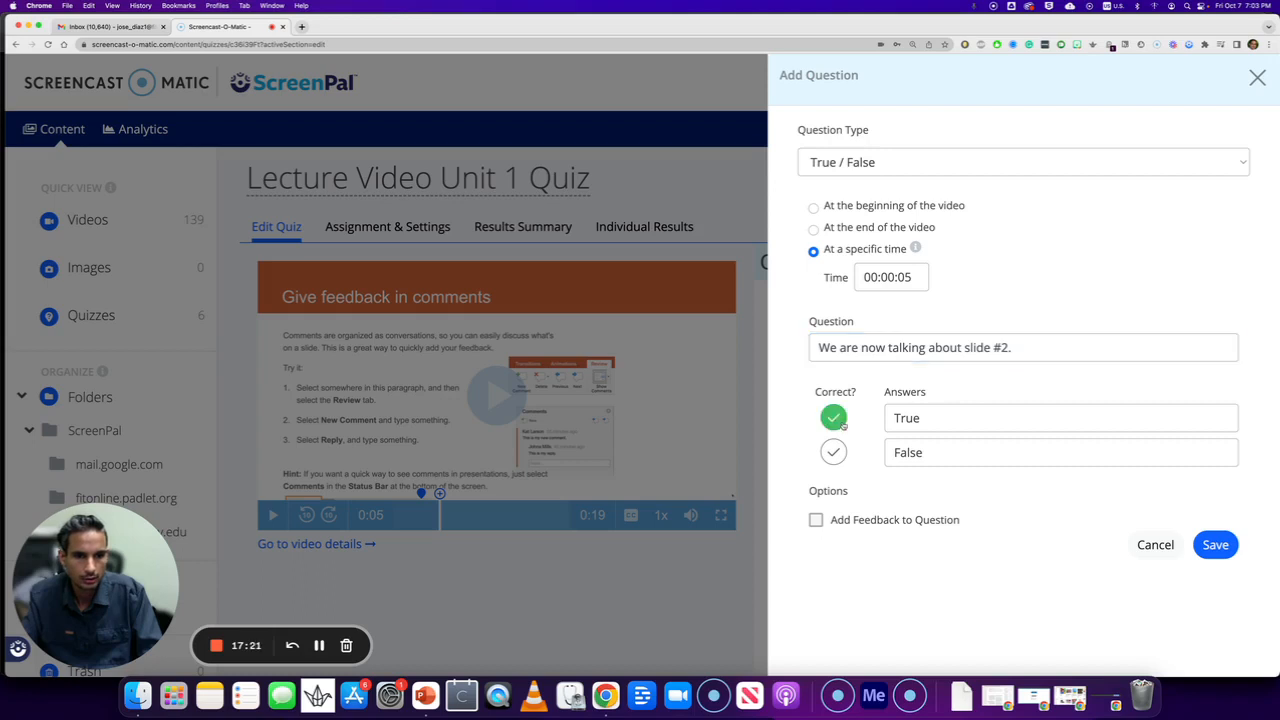
Step: Add feedback to the question, "Well done!" for correct and "This is slide 2 because.........." for incorrect answers, and save it
left_click(817, 521)
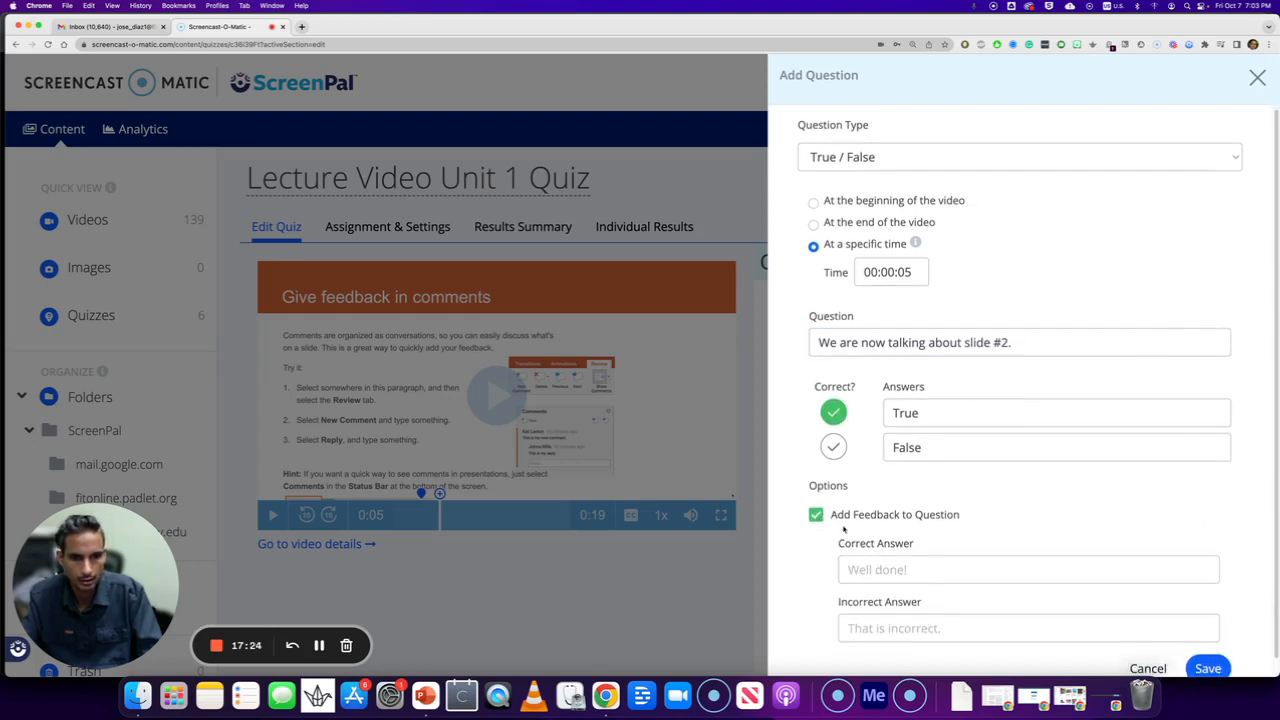
scroll(846, 523, "down", 1)
left_click(848, 552)
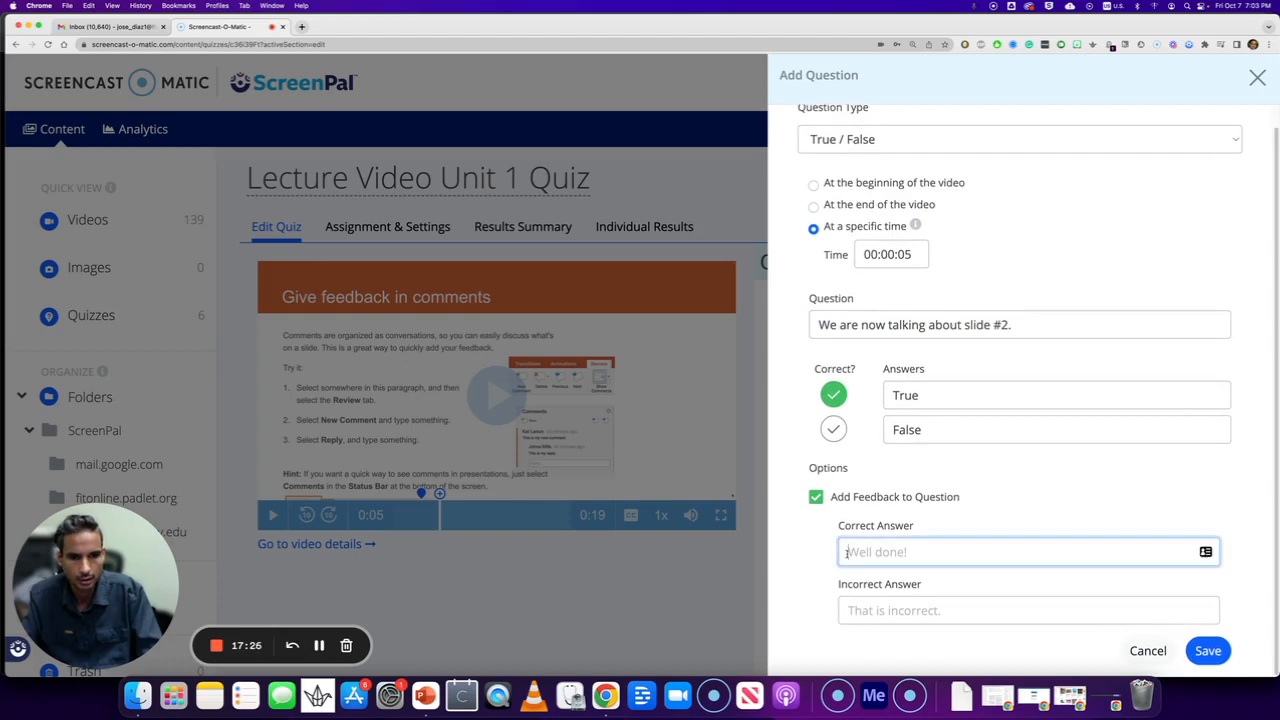
left_click(890, 612)
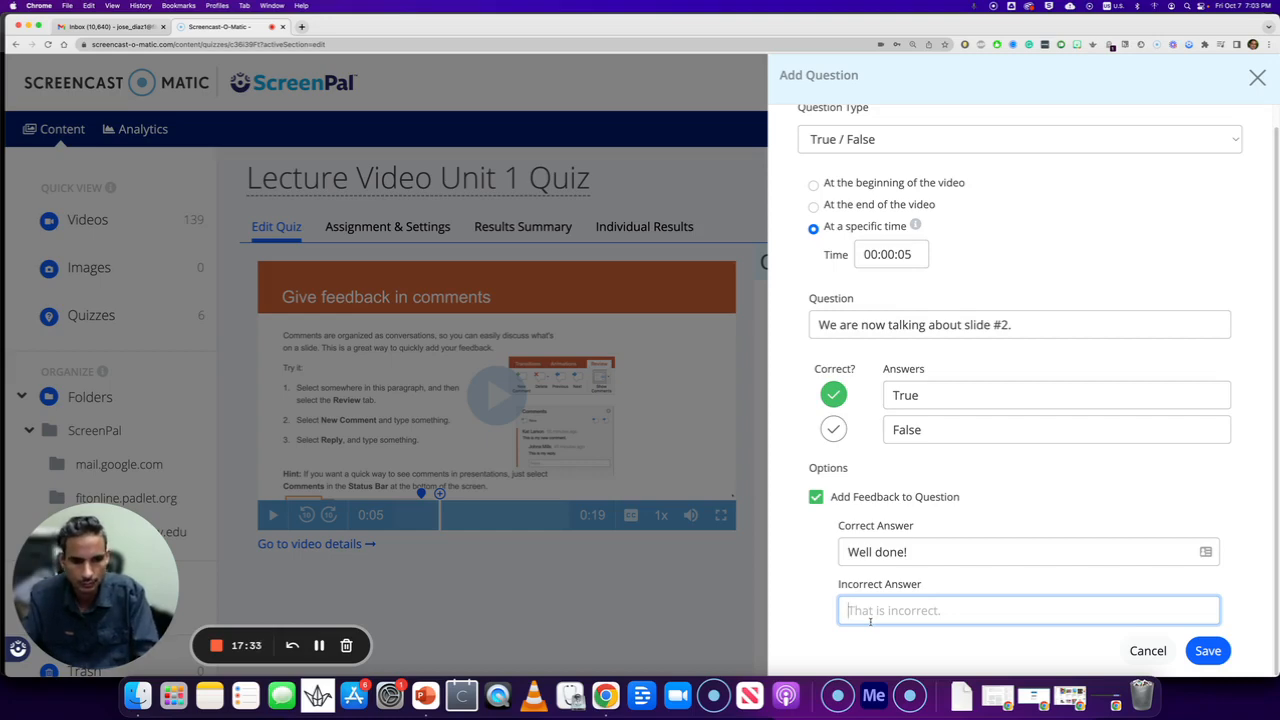
type("This ")
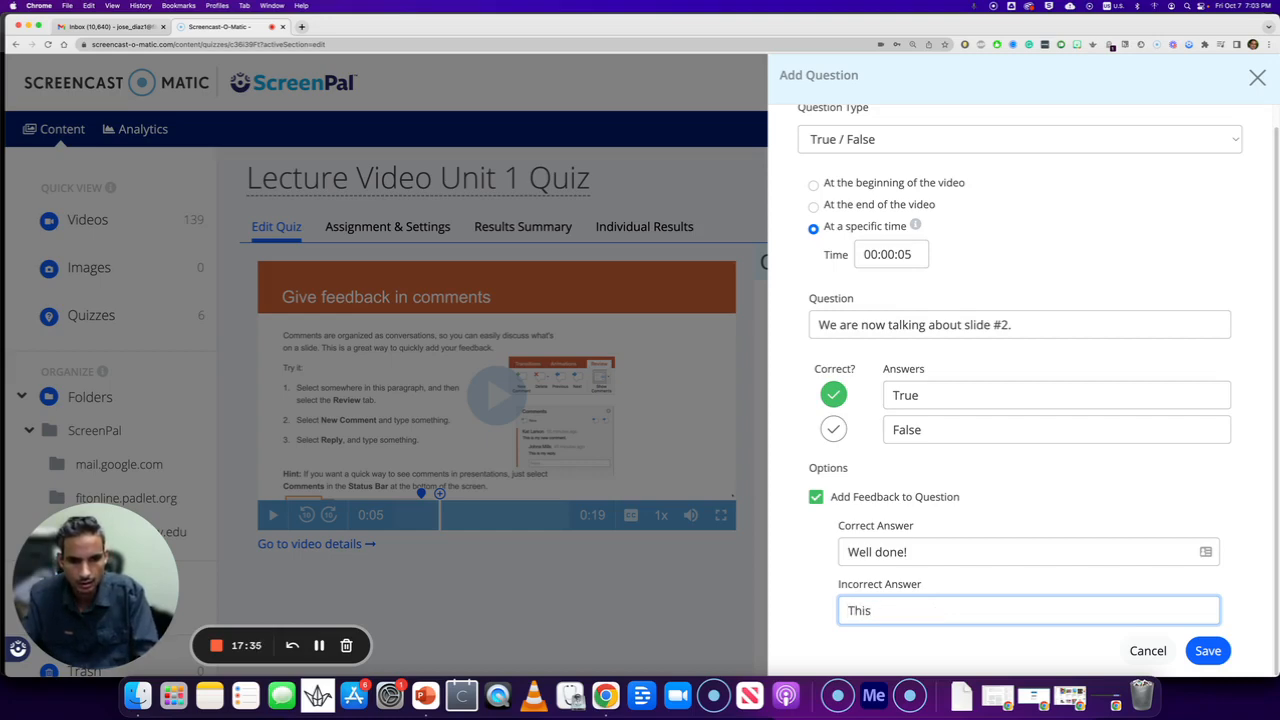
type("is slide ")
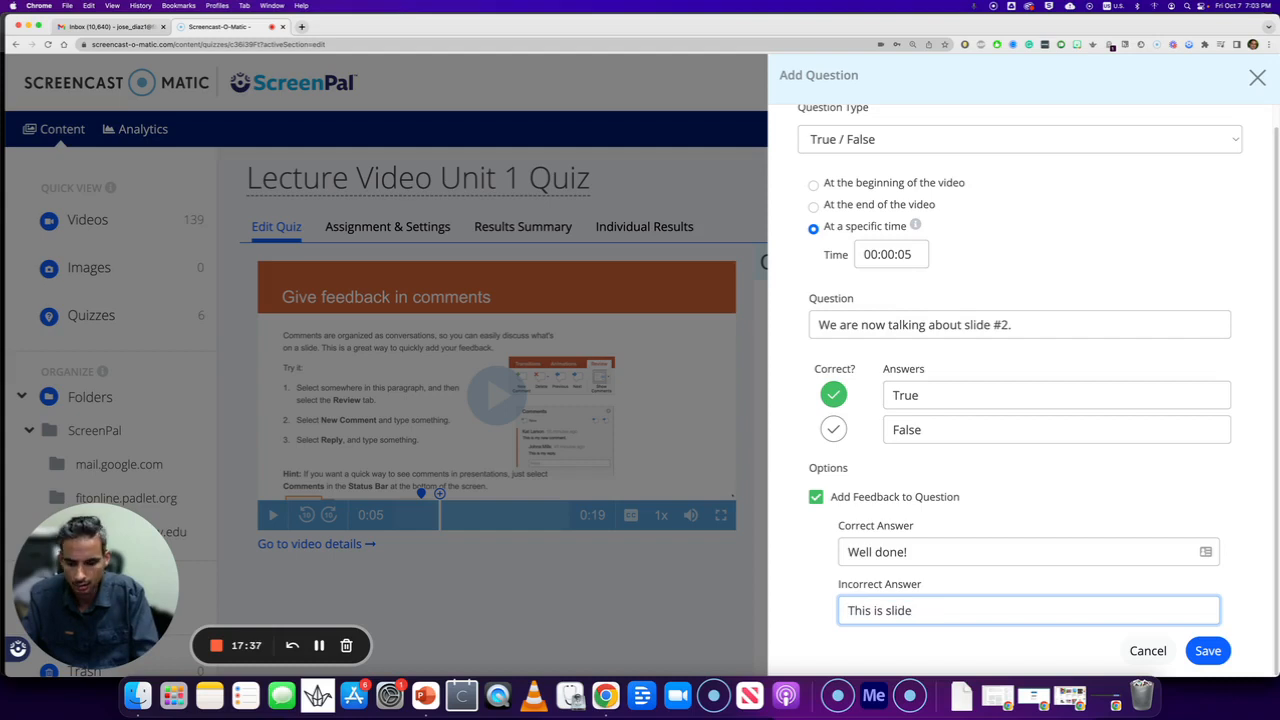
type("2 because")
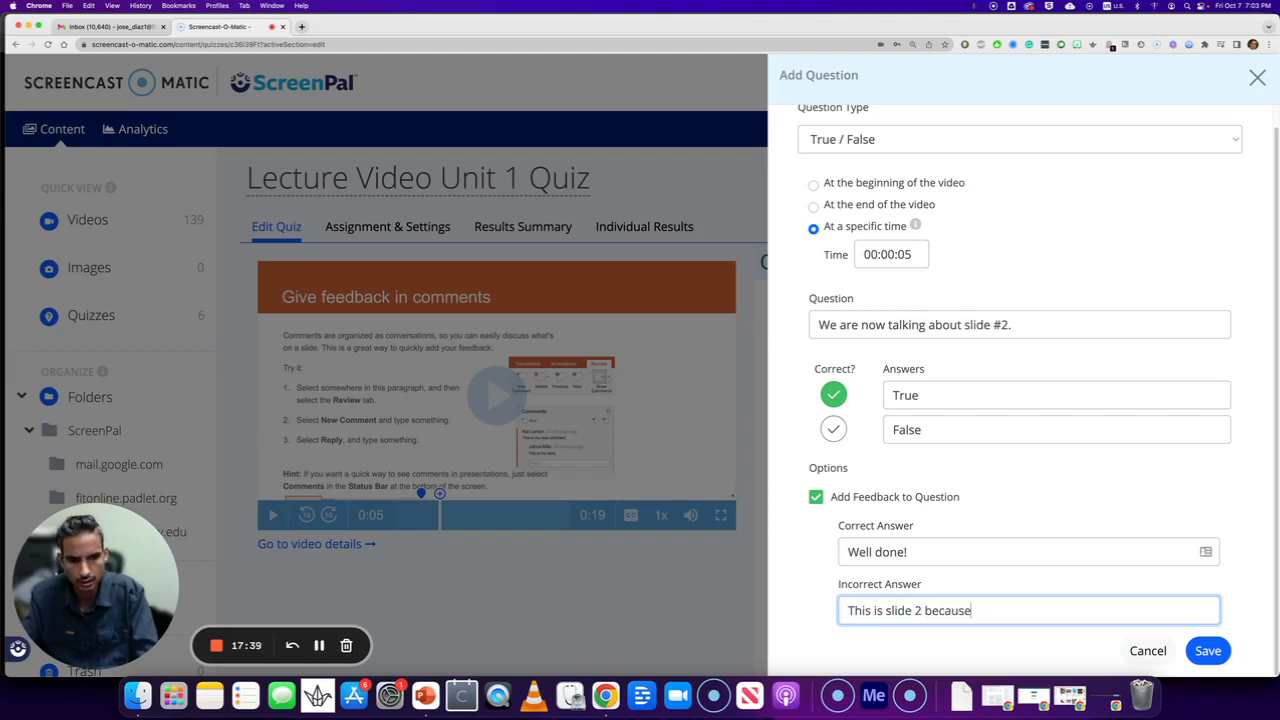
type("..........")
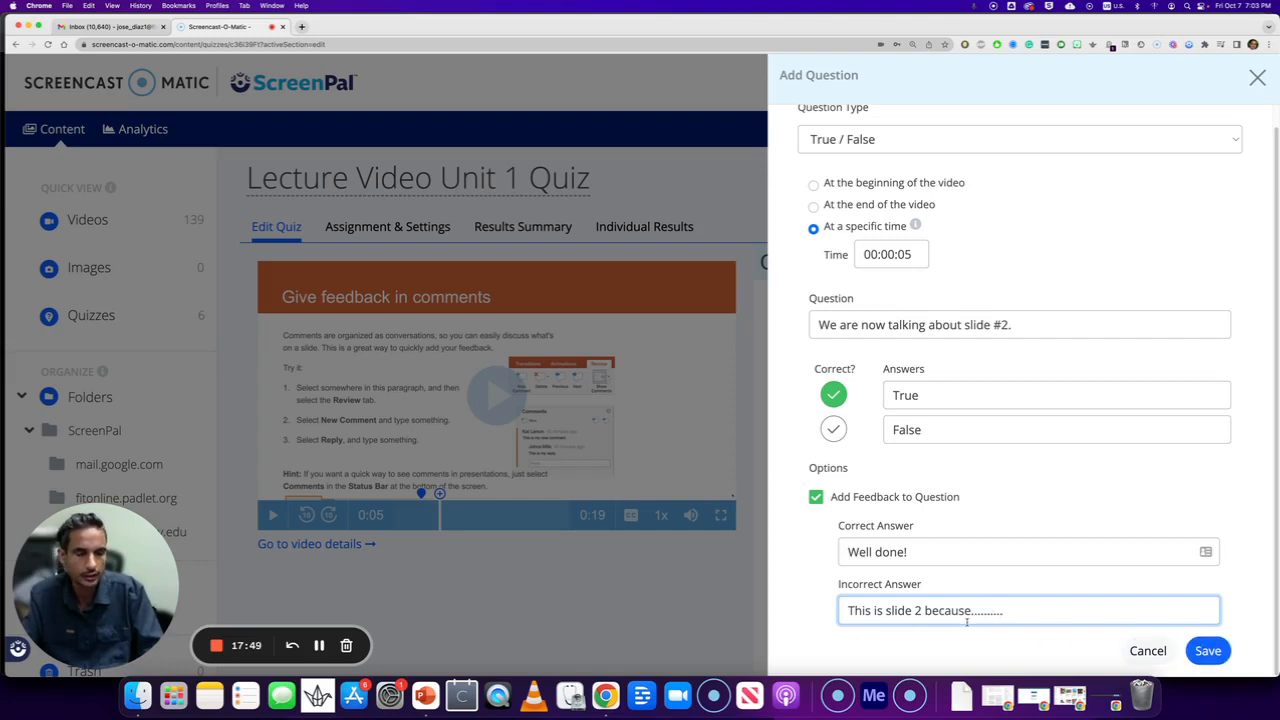
left_click(1208, 652)
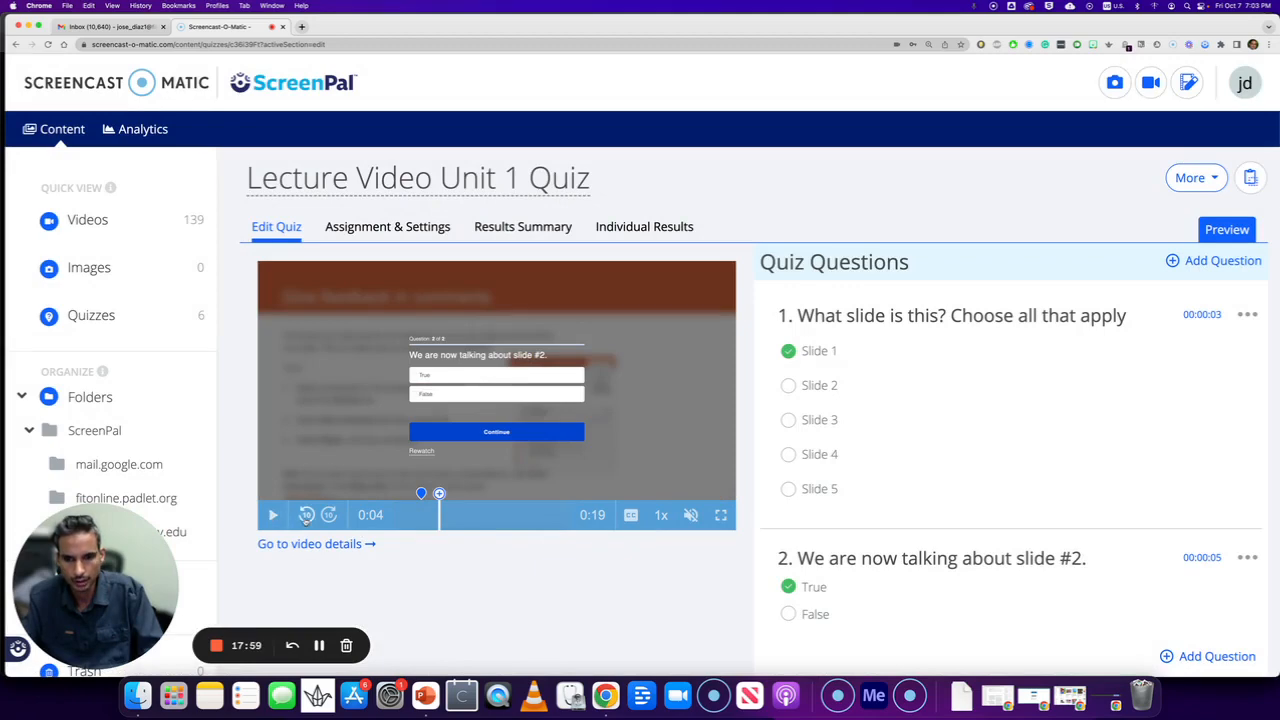
Step: Play the quiz video past the second question, unmute it and pause on the "Designed for teamwork" slide at 0:06
left_click(272, 515)
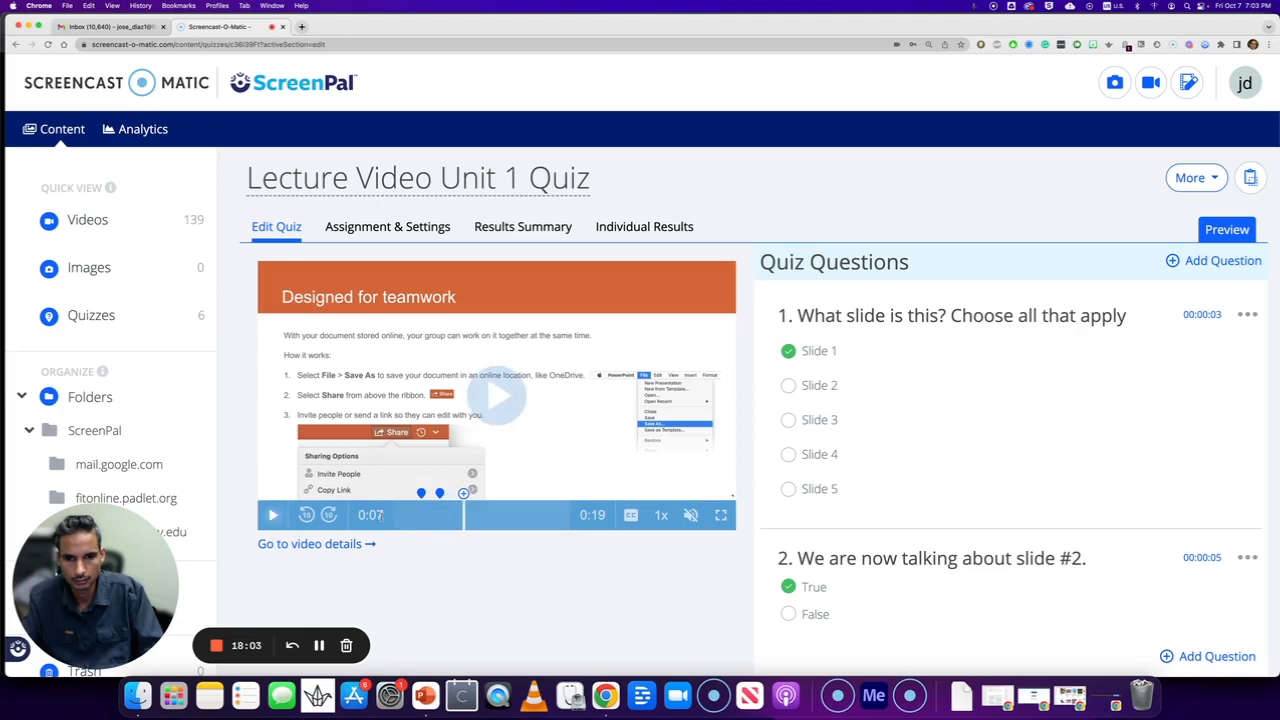
left_click(690, 515)
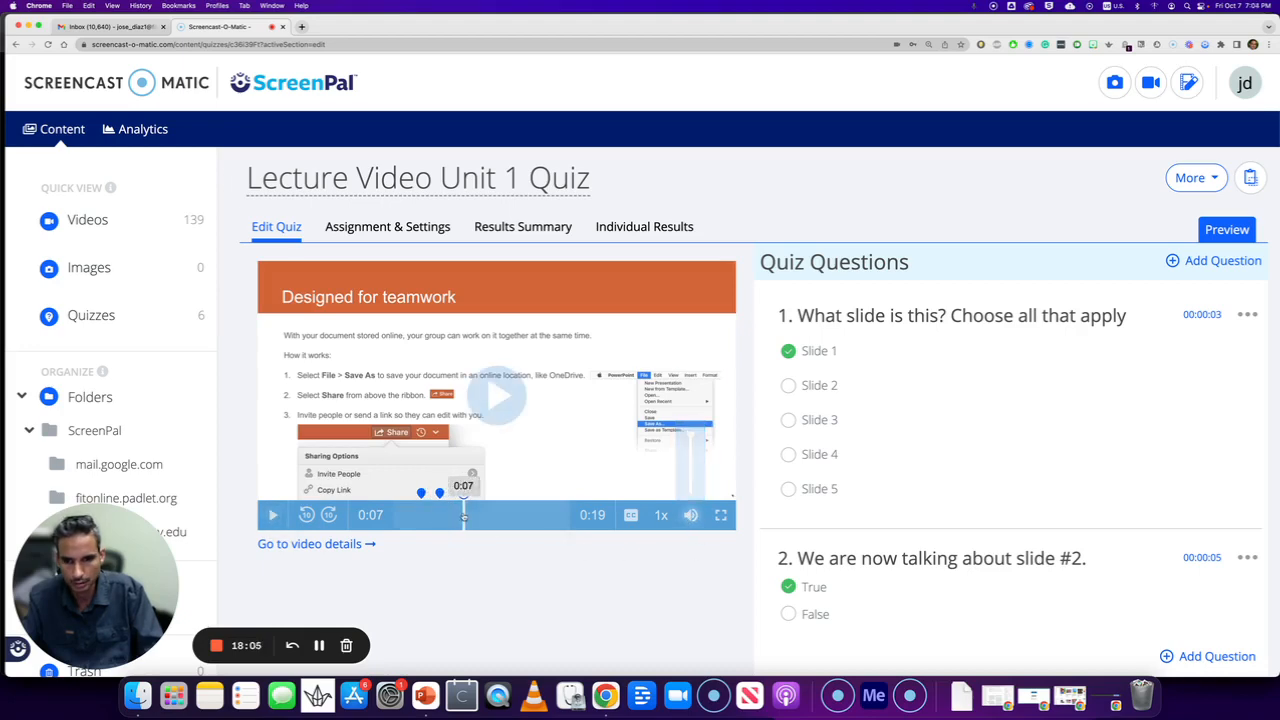
left_click(447, 515)
left_click(272, 515)
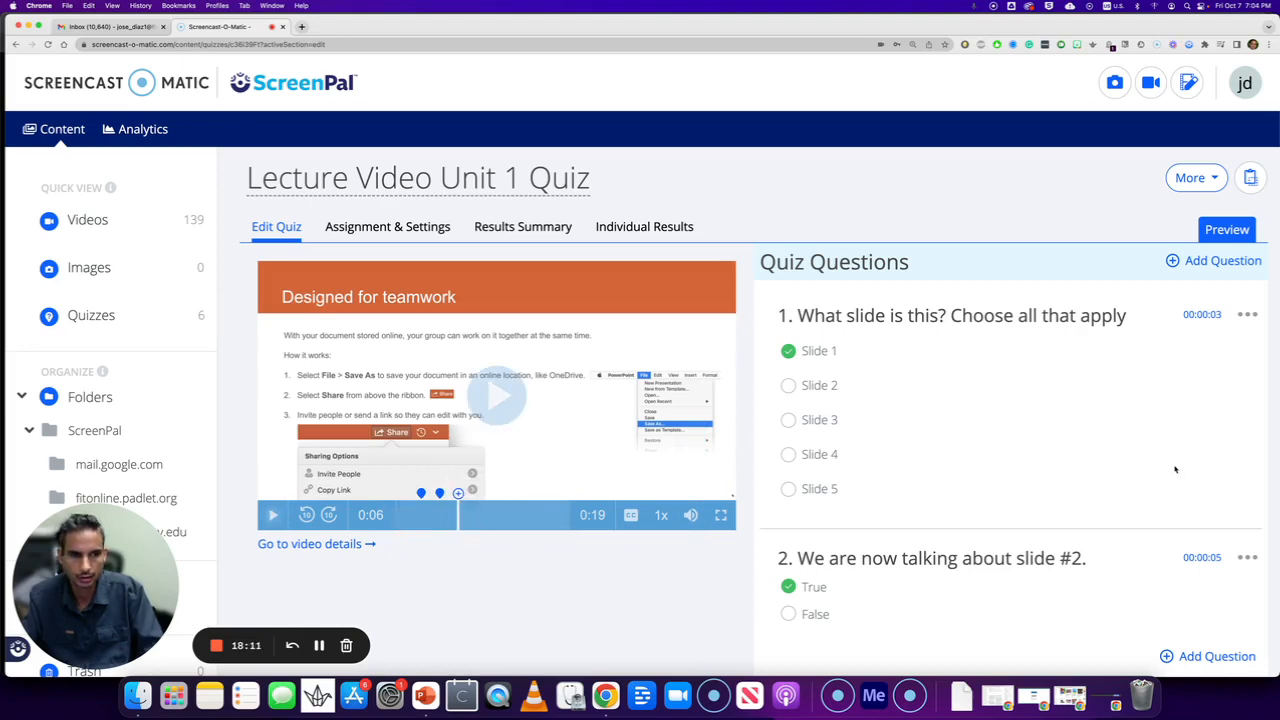
Step: Add a Short Answer question reading "Please describe slide #3" and require a specific answer length
left_click(1197, 660)
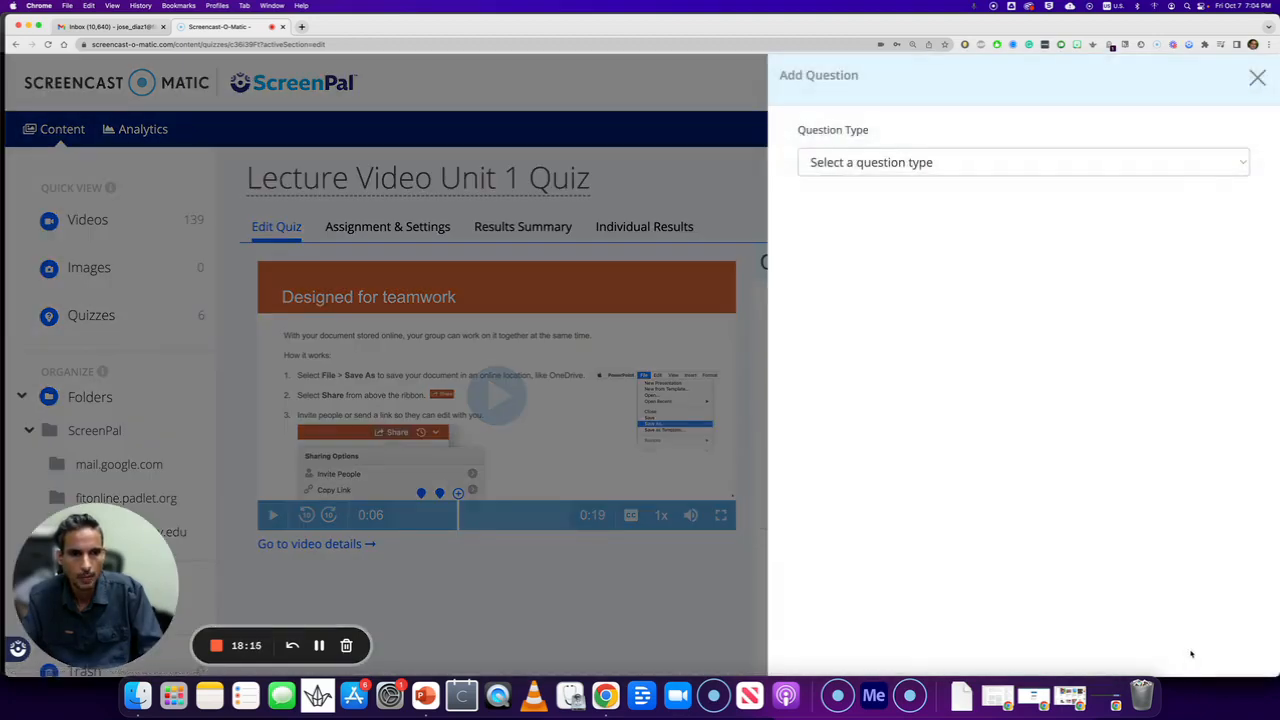
left_click(1043, 161)
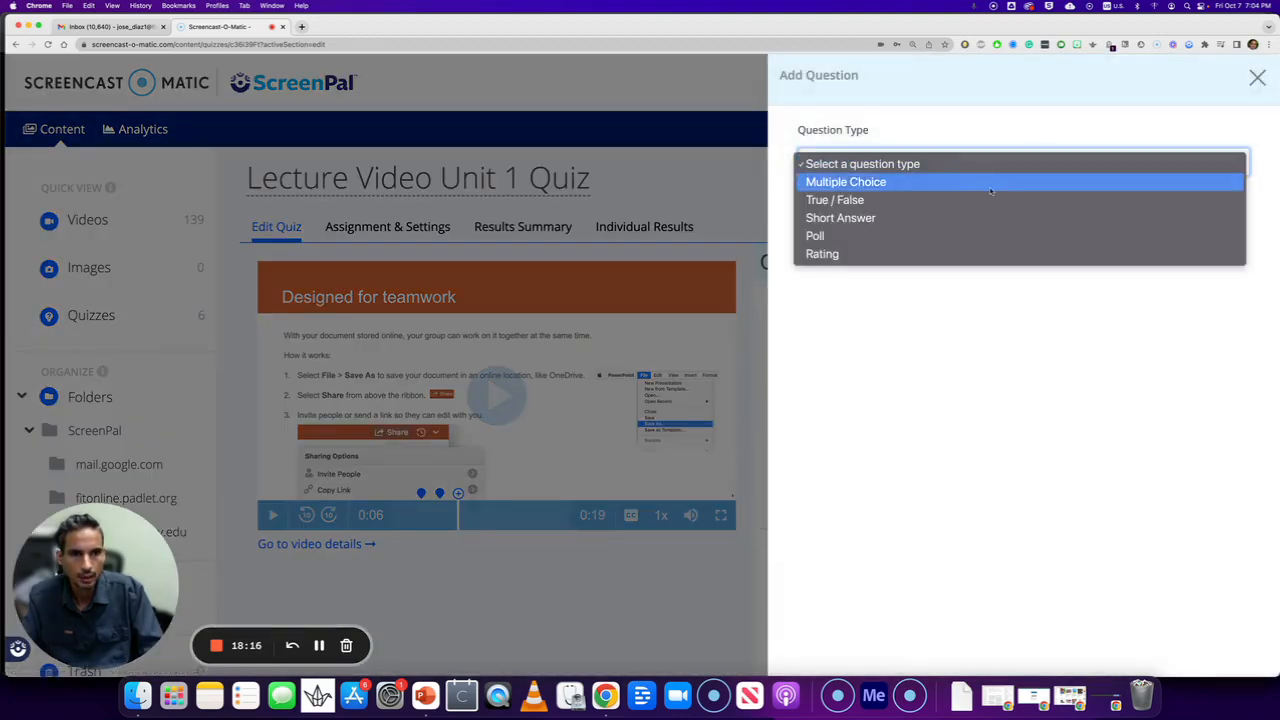
left_click(945, 215)
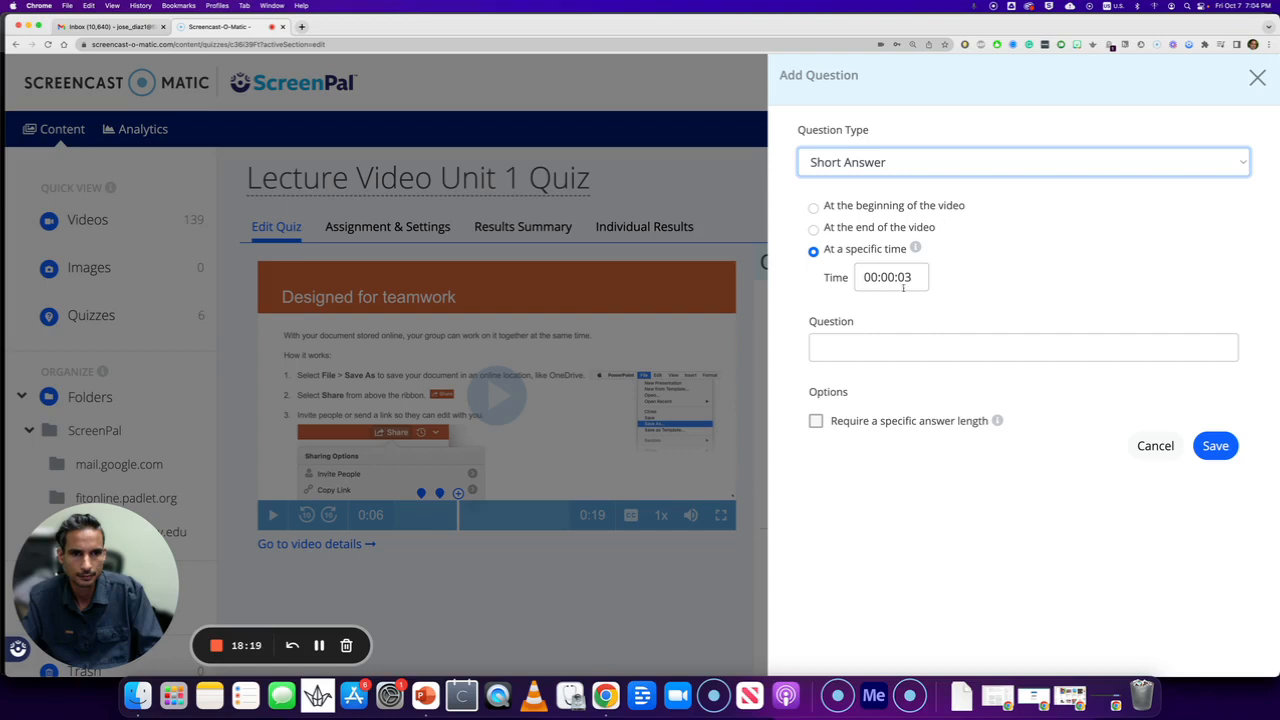
left_click(867, 344)
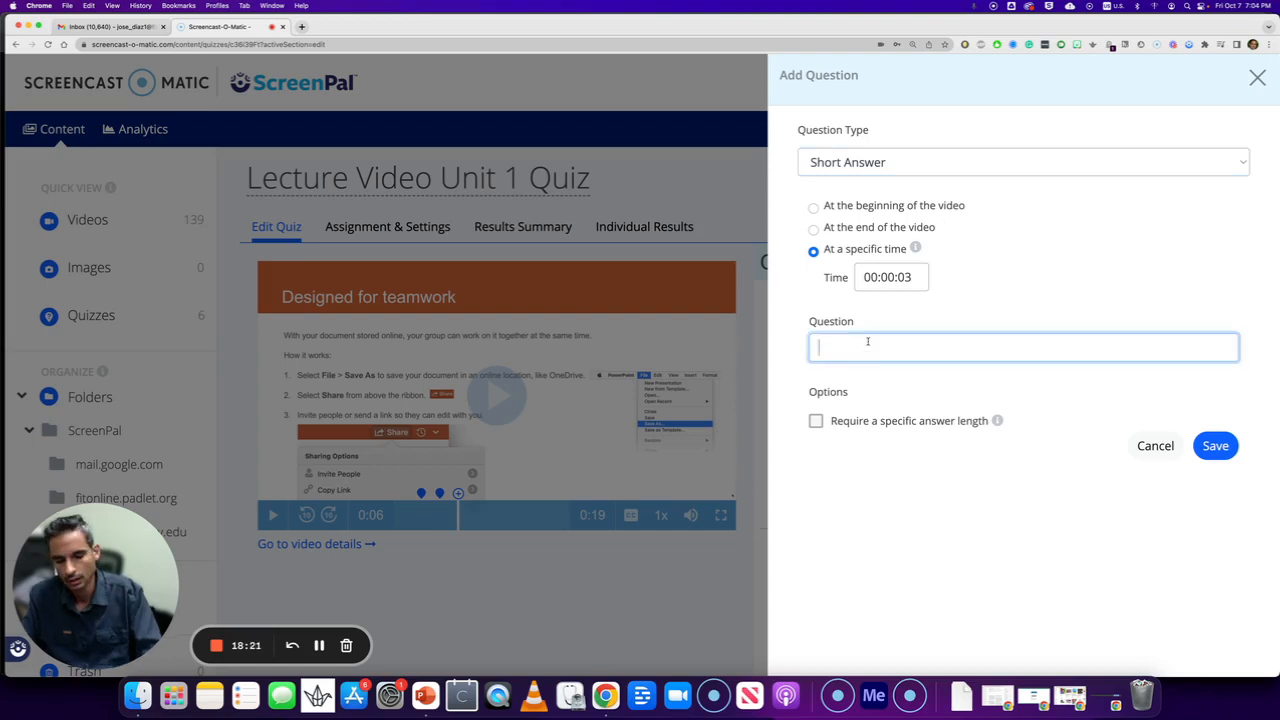
type("Plea")
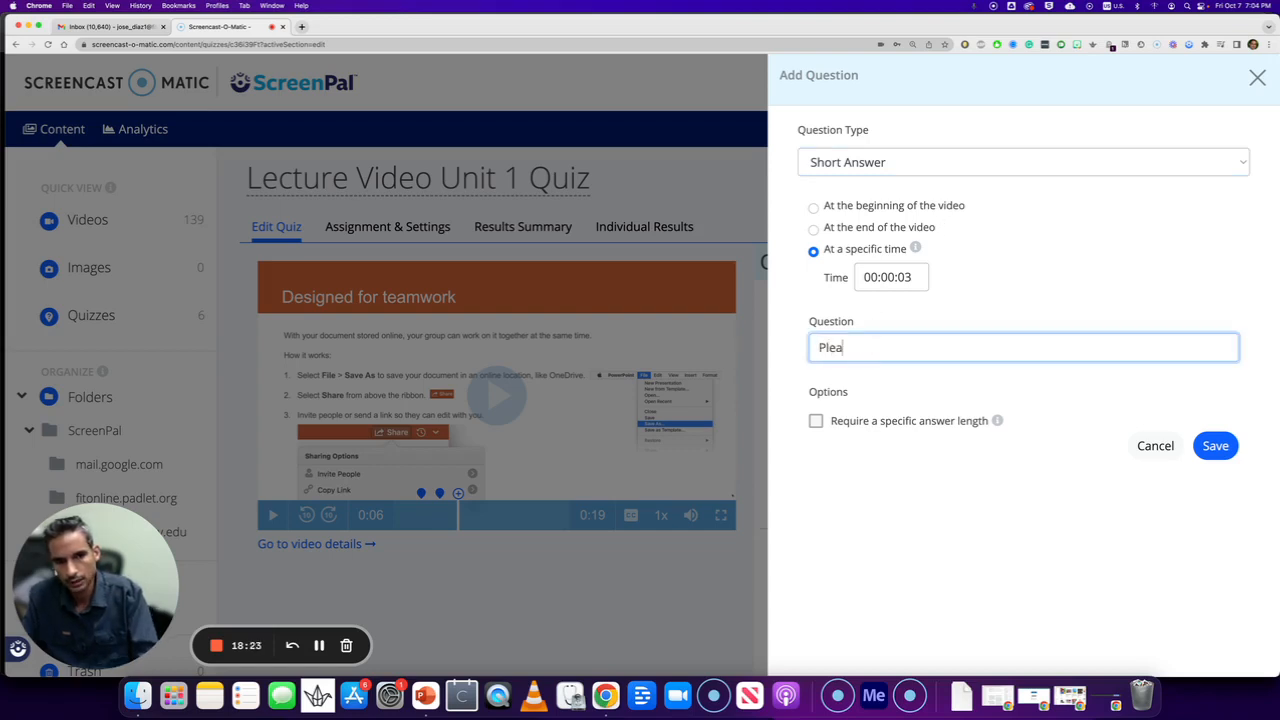
type("se describe slide ")
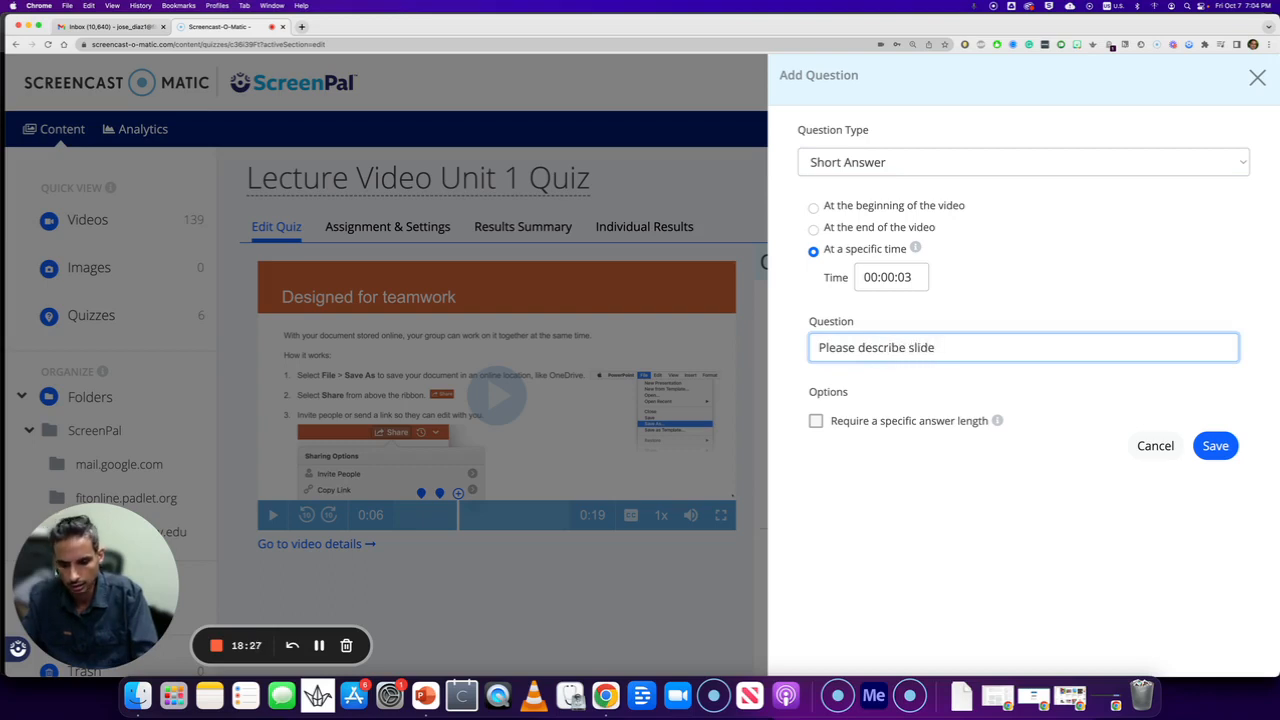
type("#3")
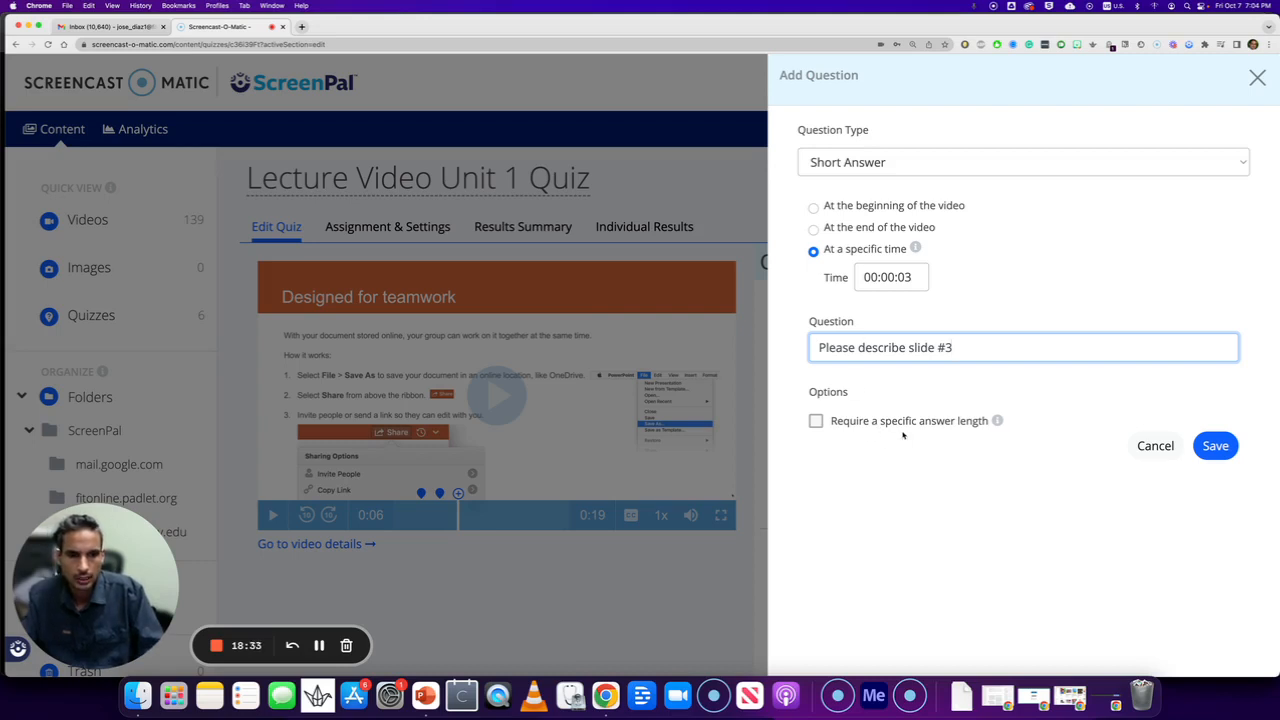
left_click(816, 422)
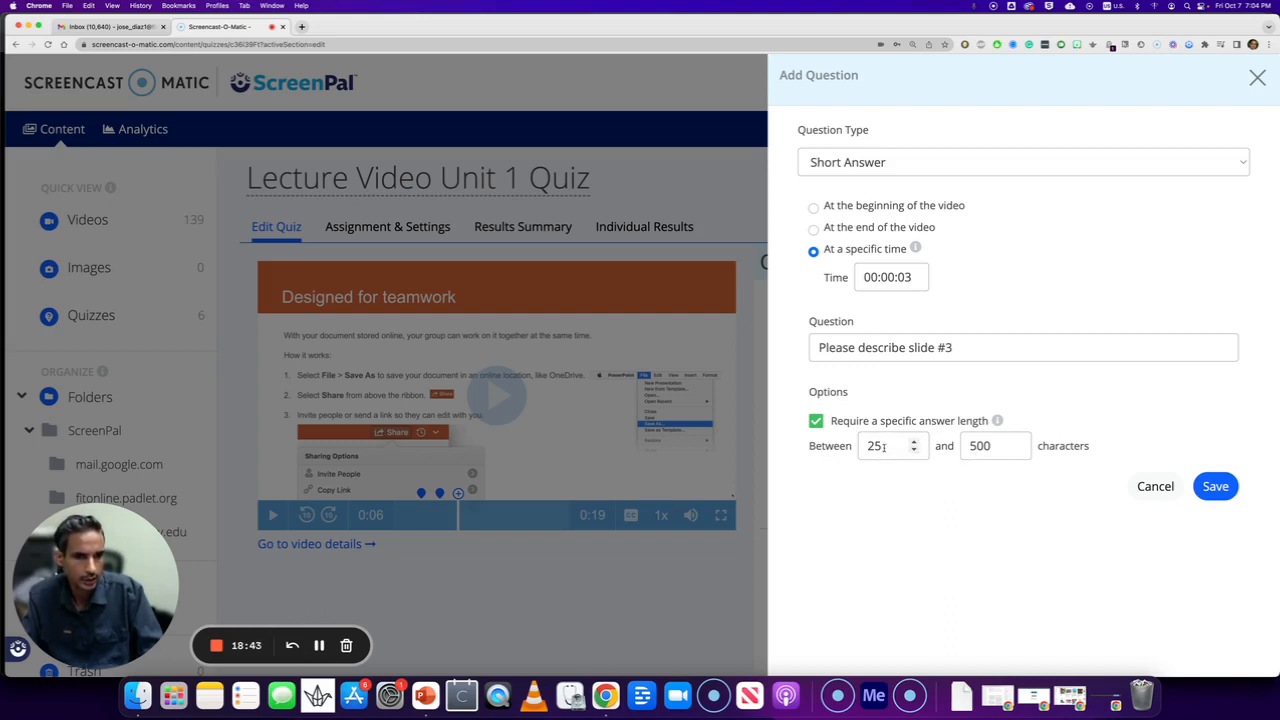
left_click(1016, 442)
left_click(1016, 442)
left_click(1016, 442)
left_click(1016, 442)
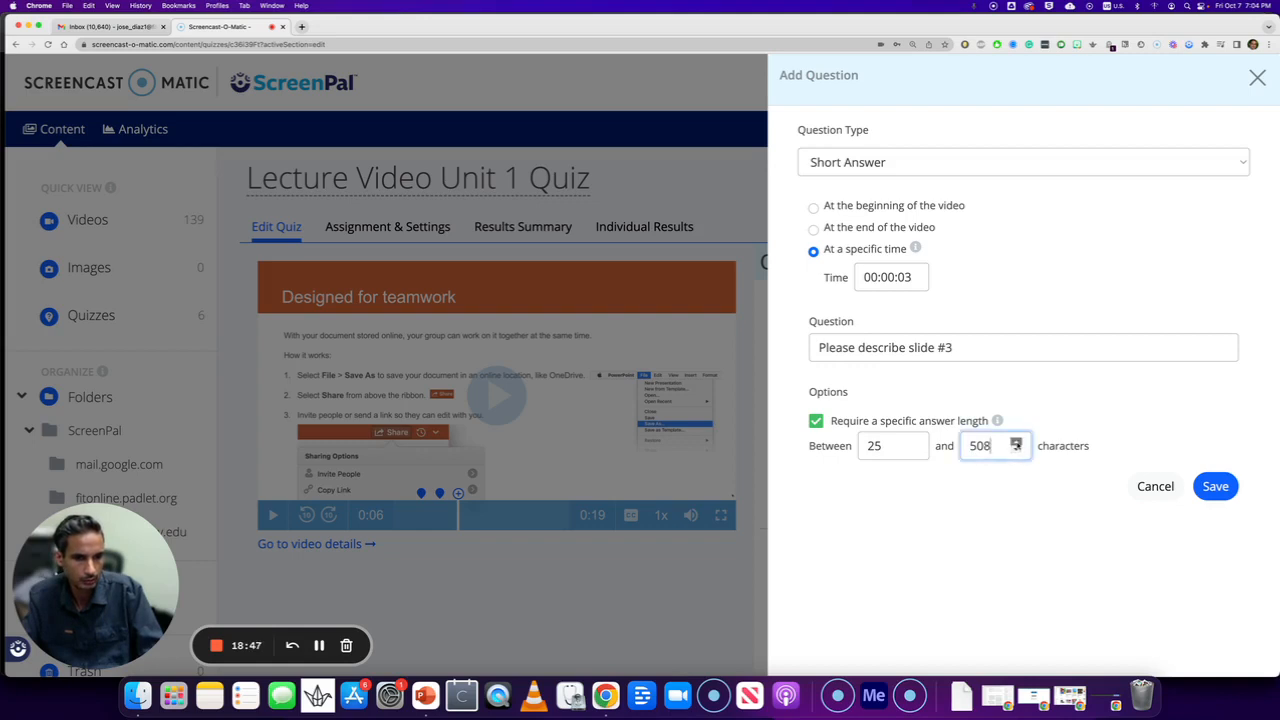
left_click(1016, 442)
left_click(1016, 442)
left_click(1016, 442)
left_click(1016, 442)
left_click(1016, 442)
left_click(1016, 442)
left_click(1016, 442)
left_click(1016, 442)
left_click(1016, 442)
left_click(1016, 442)
left_click(1016, 442)
left_click(1016, 442)
left_click(1016, 442)
left_click(1016, 442)
left_click(1016, 442)
left_click(1016, 442)
Step: Set the required answer length to between 100 and 600 characters and save the question
double_click(980, 445)
type("600")
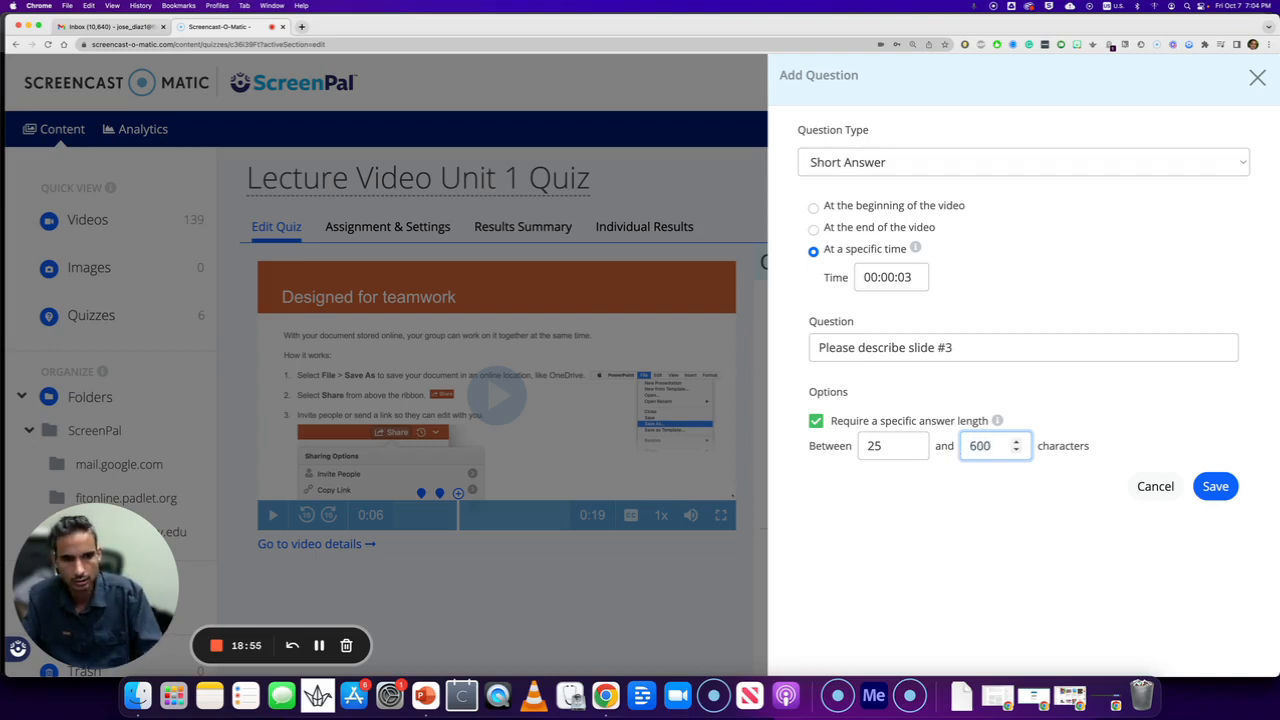
double_click(880, 445)
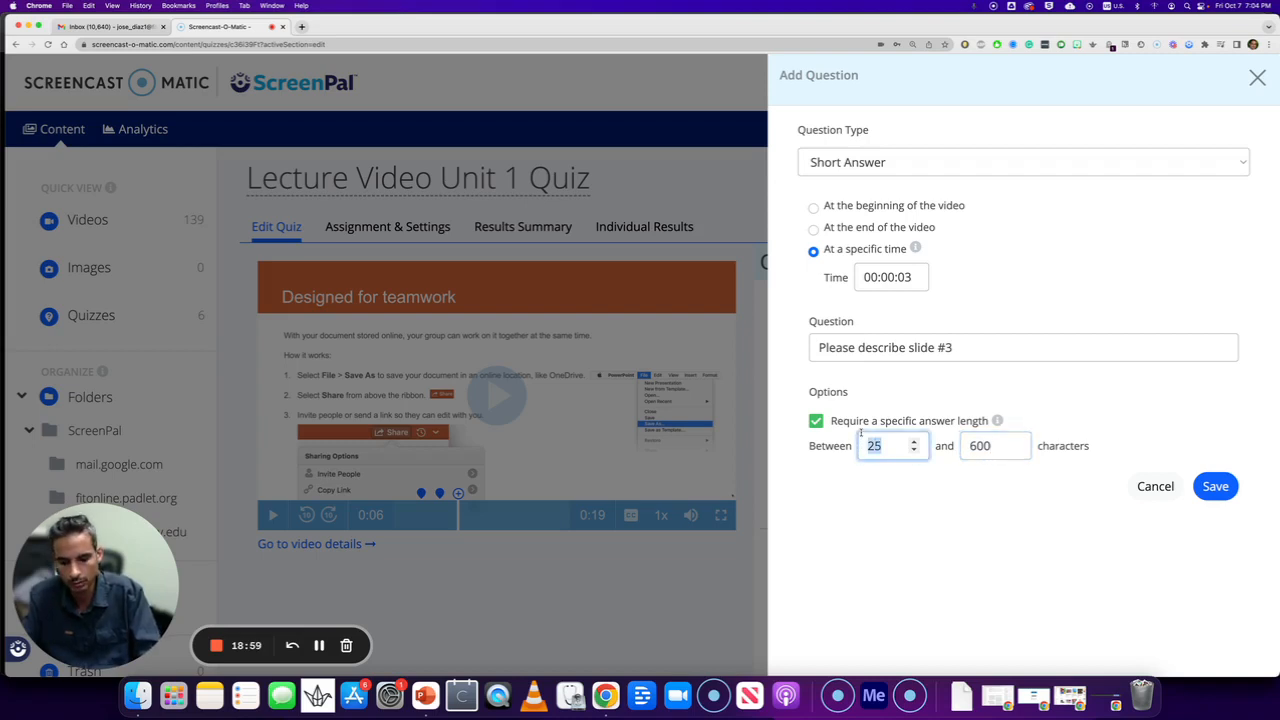
type("100")
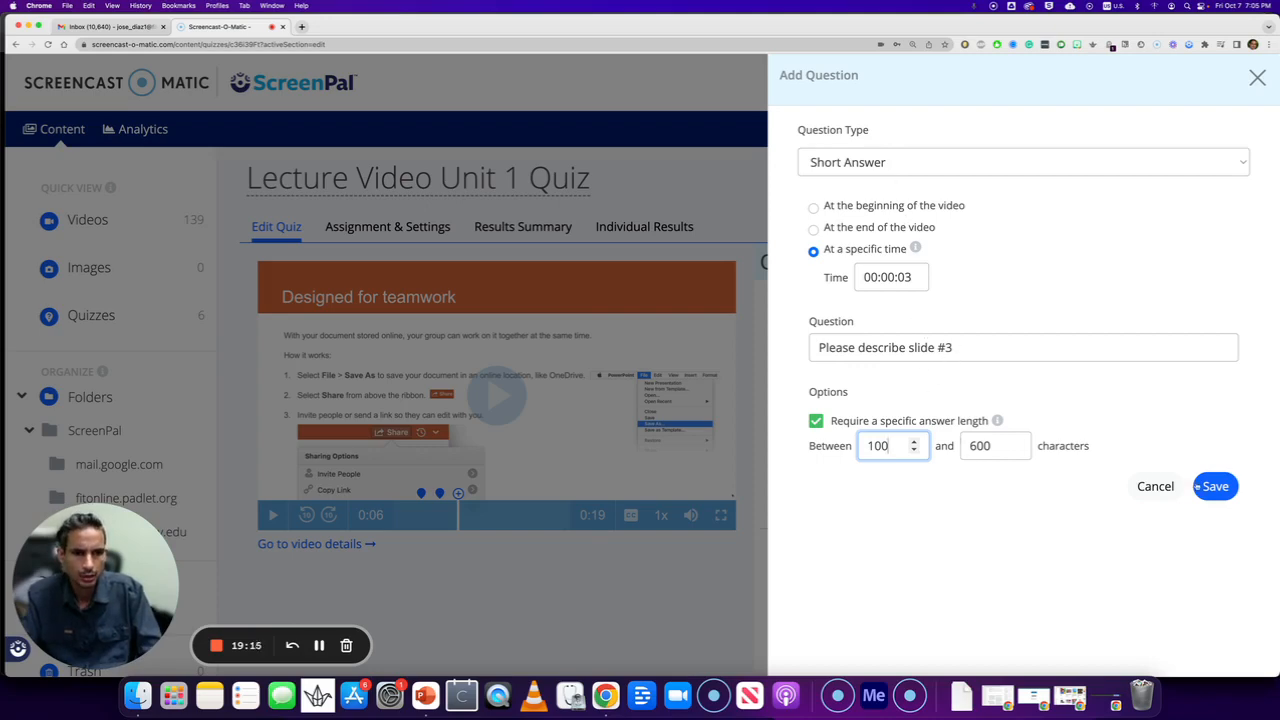
left_click(1224, 490)
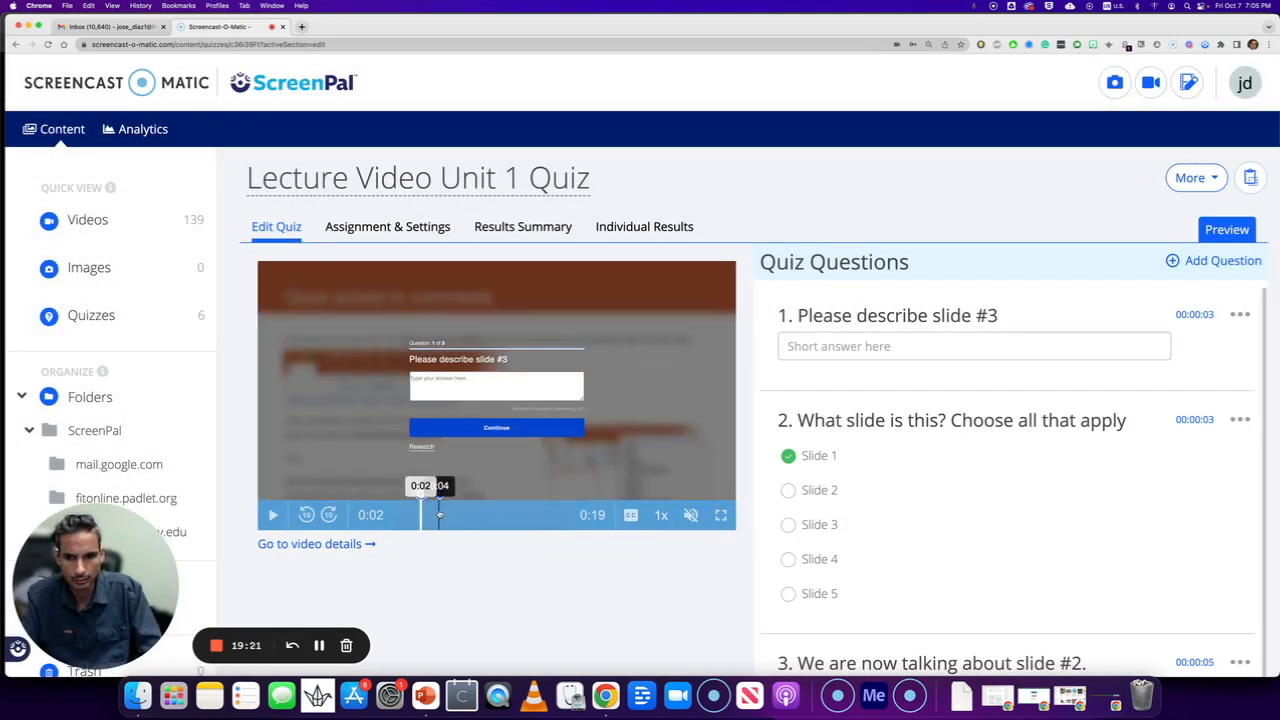
Step: Play the quiz video on to the "Get organized with the selection pane" slide and pause it at 0:09
left_click(424, 527)
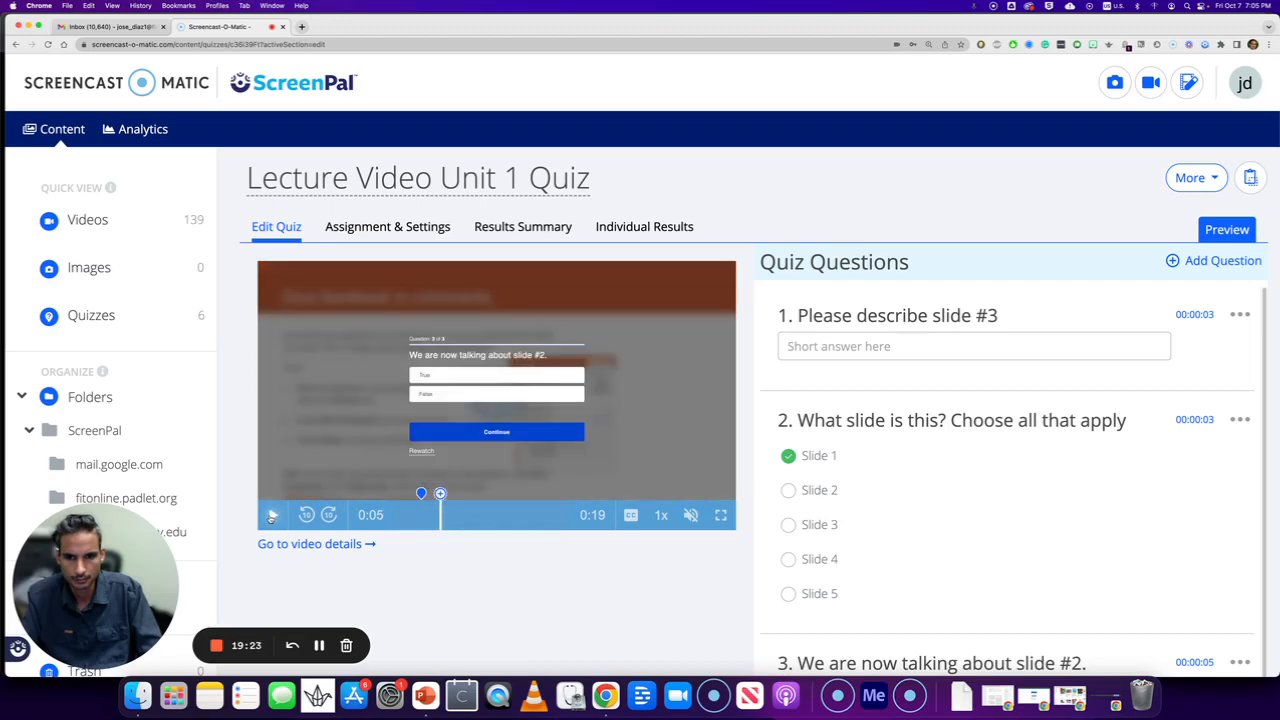
left_click(272, 515)
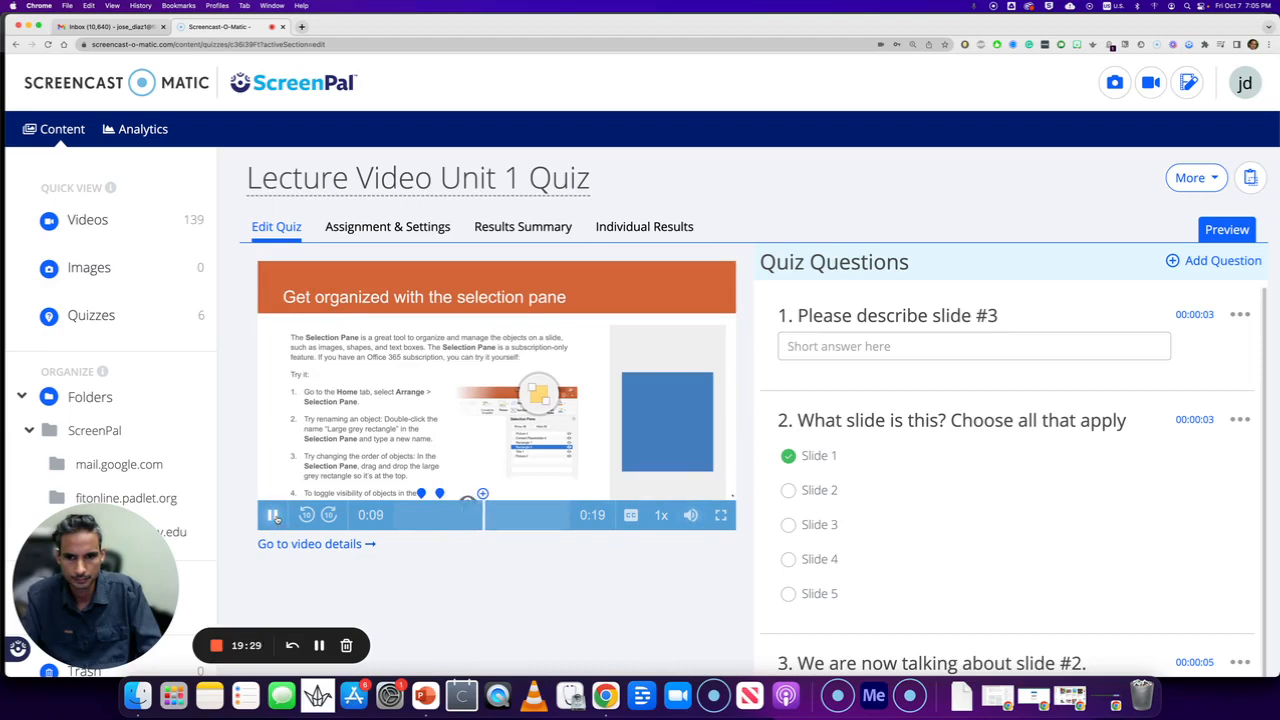
left_click(273, 516)
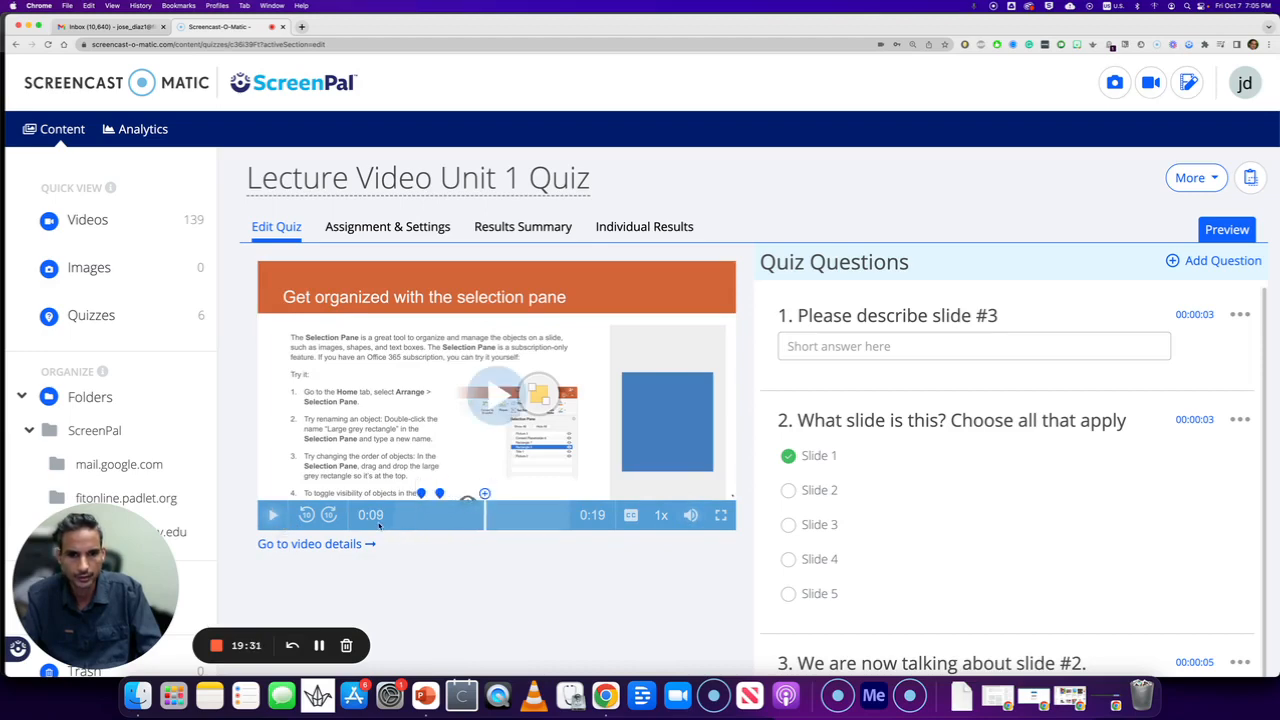
Step: Add a Poll question to the quiz at the specific time 00:00:09
scroll(1118, 463, "down", 1)
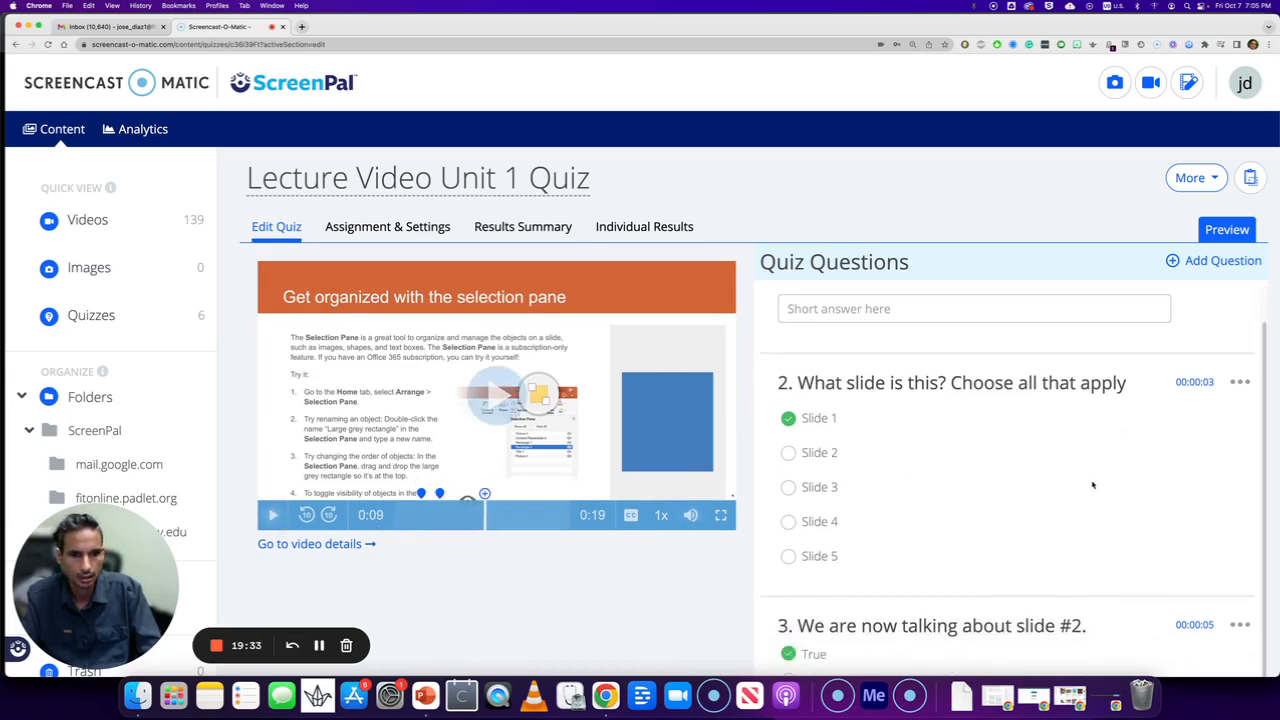
scroll(1213, 500, "up", 1)
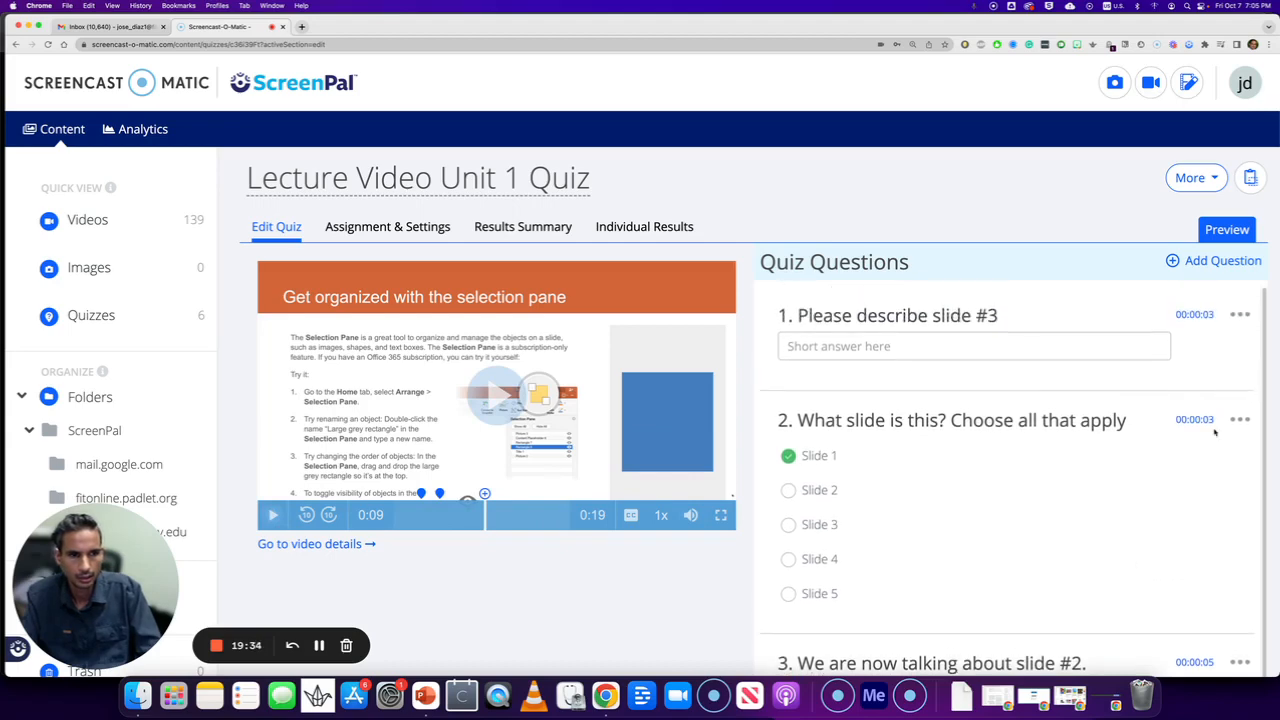
left_click(1218, 262)
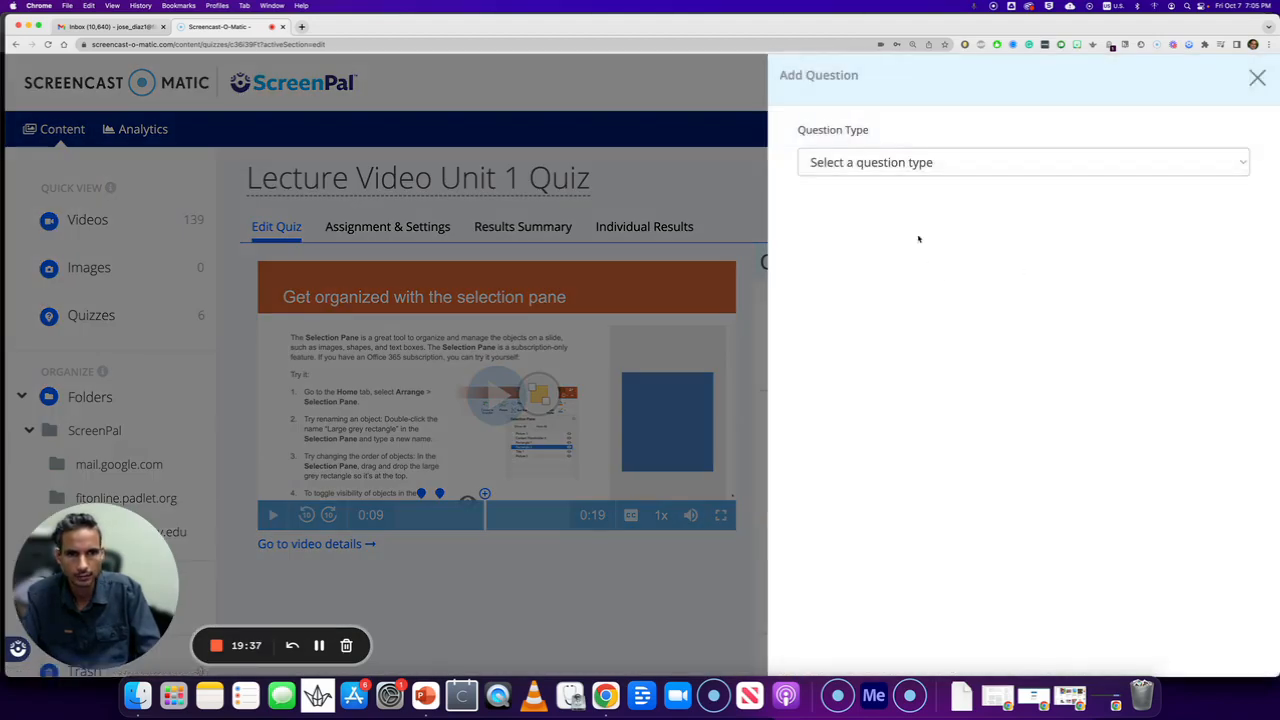
left_click(908, 166)
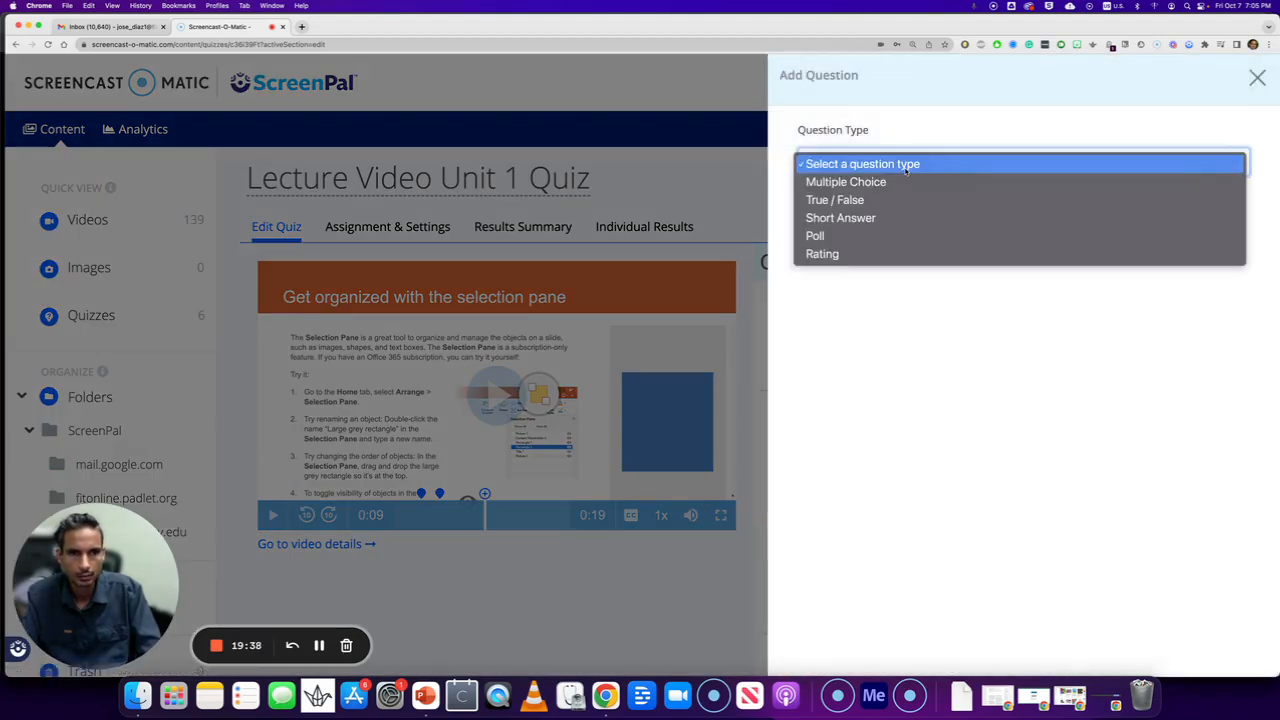
left_click(869, 238)
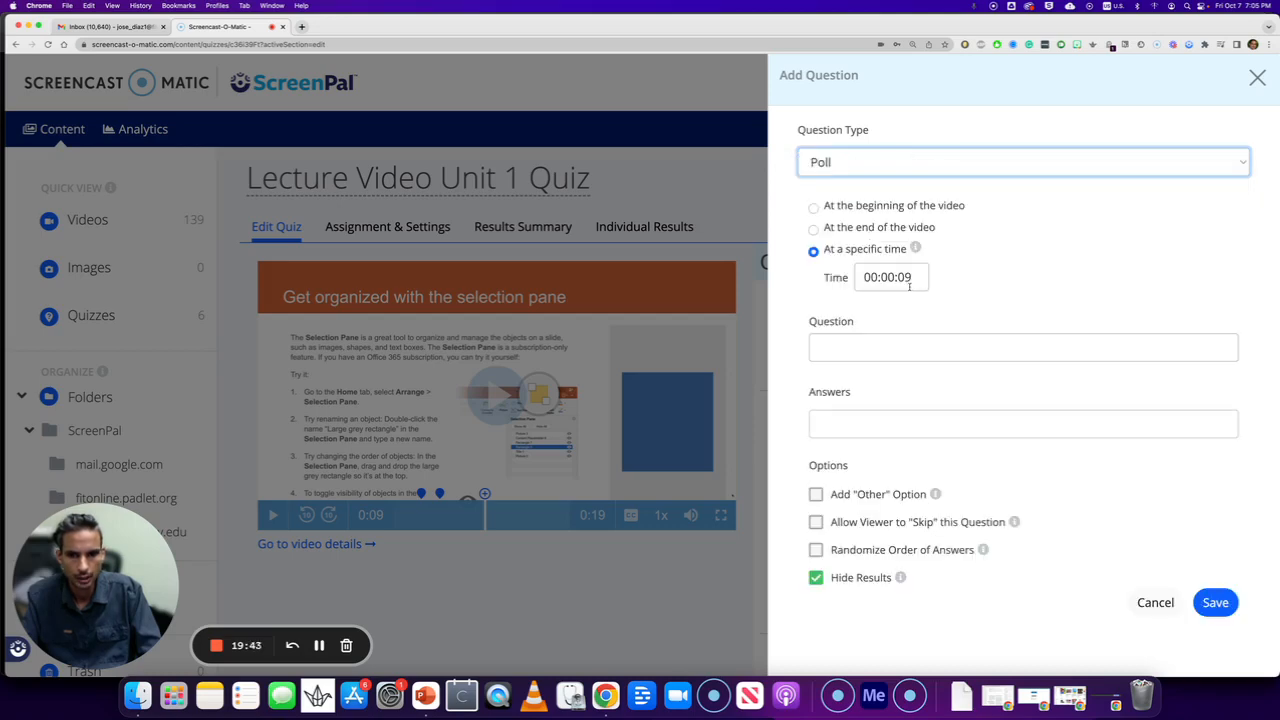
Step: Enter "Is slide #4 confusing?" as the poll's question text
left_click(883, 347)
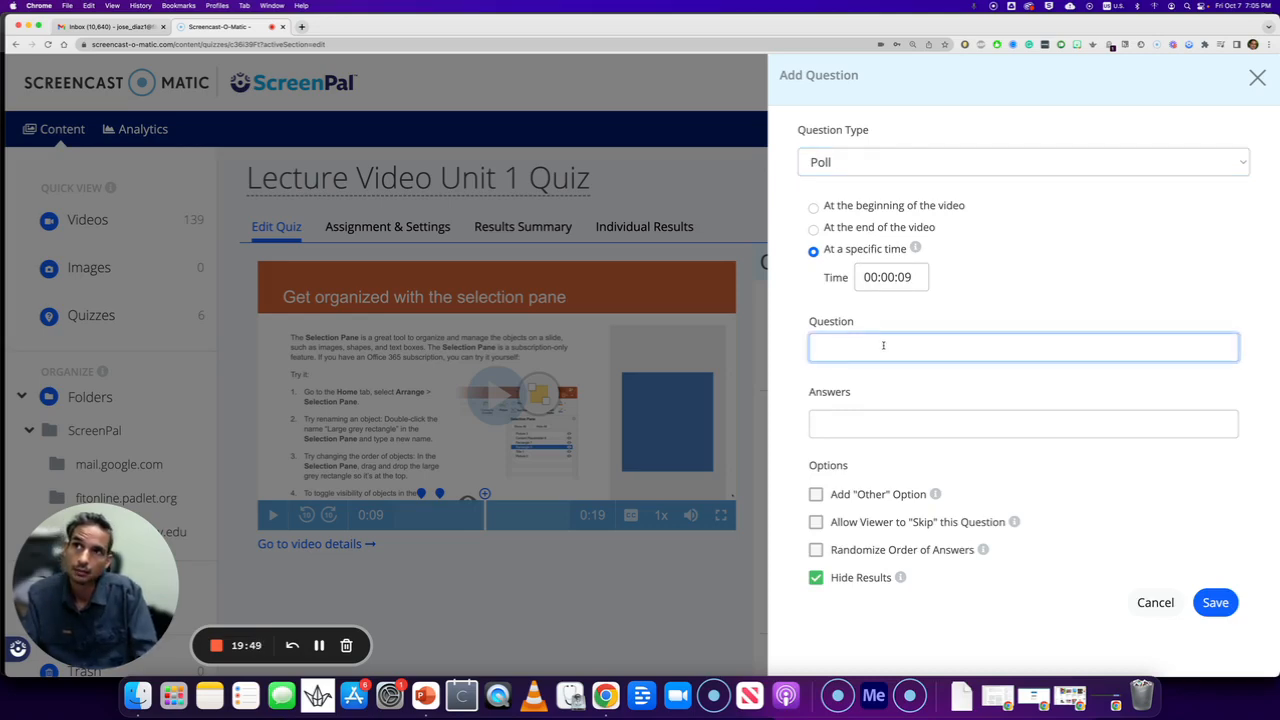
type("S")
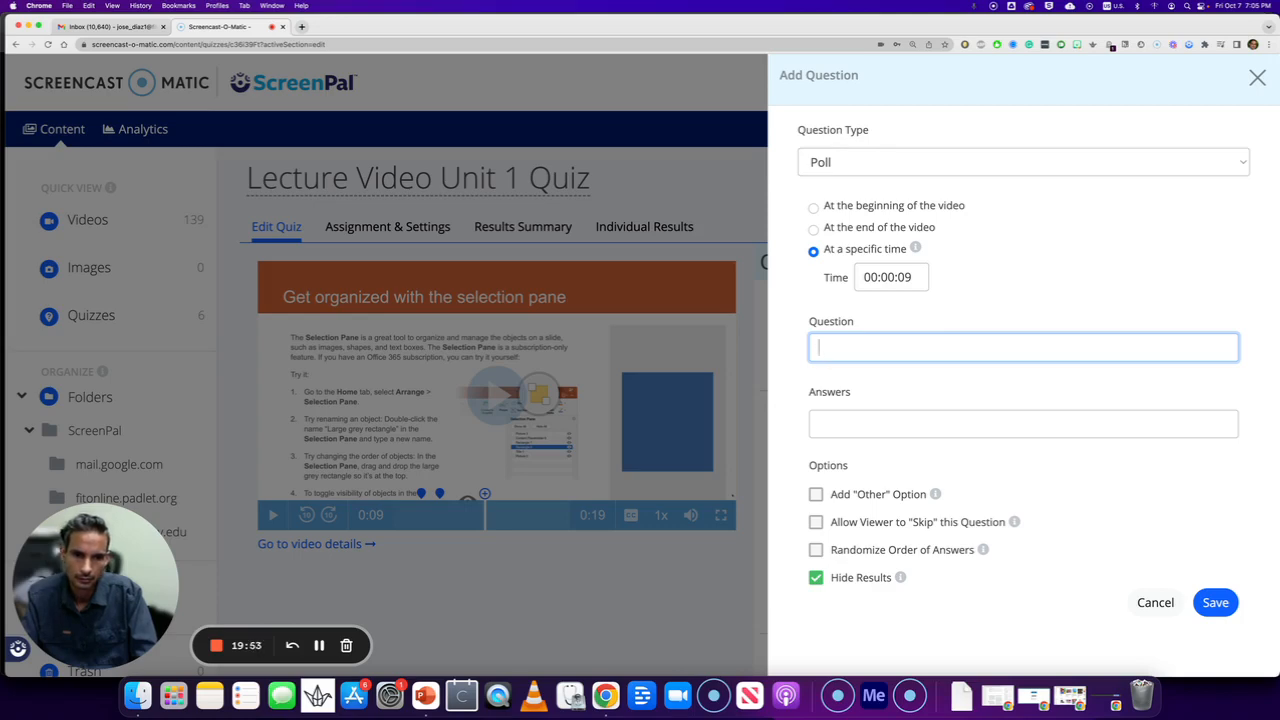
type("Is slide ")
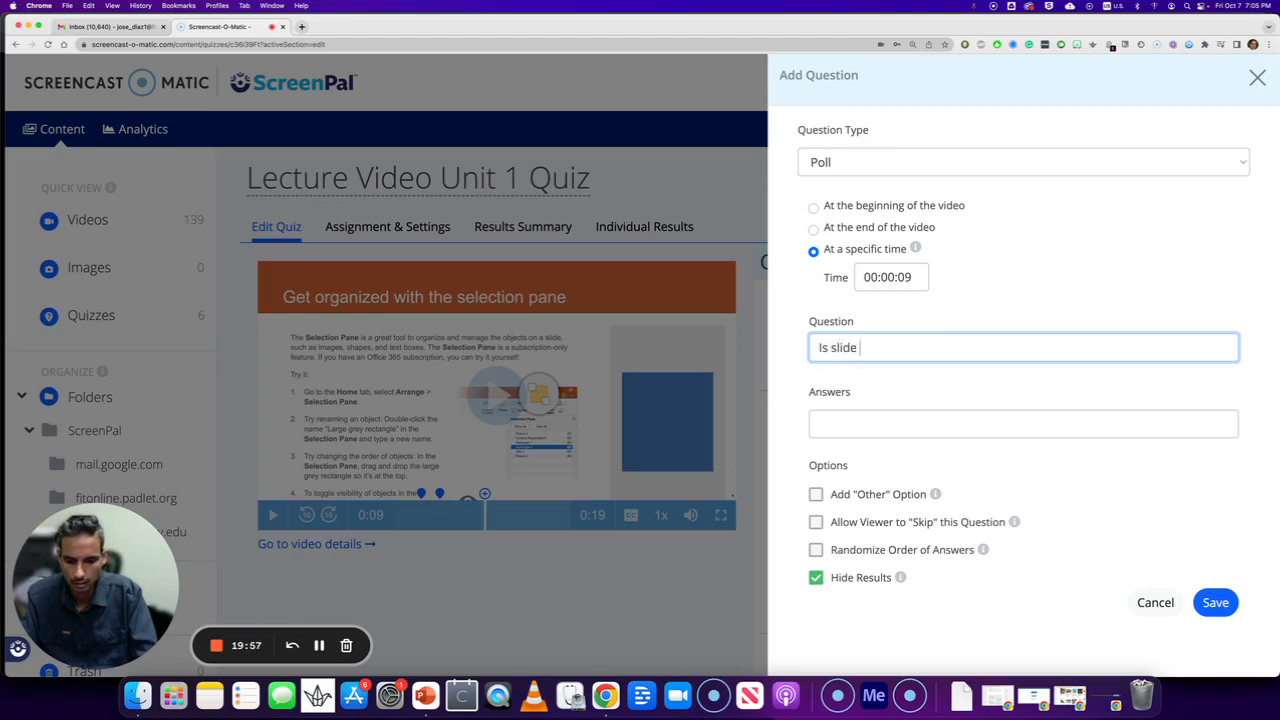
type("#4 confusing")
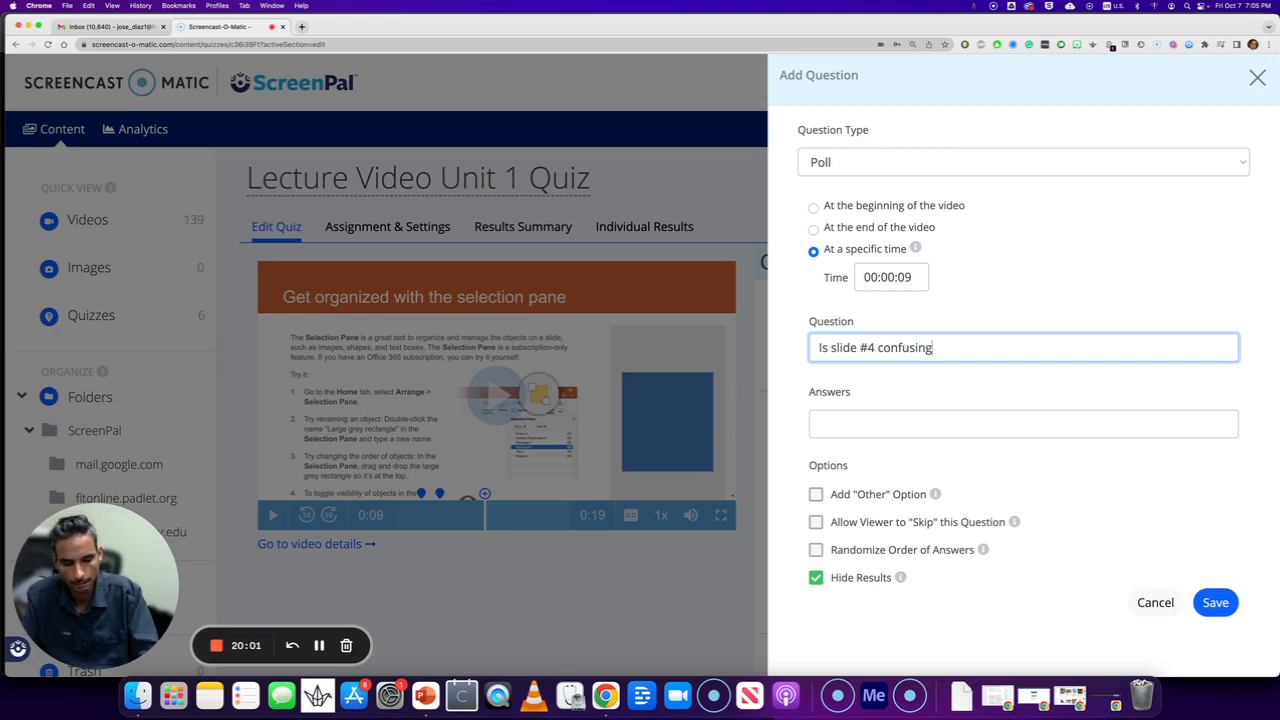
type("?")
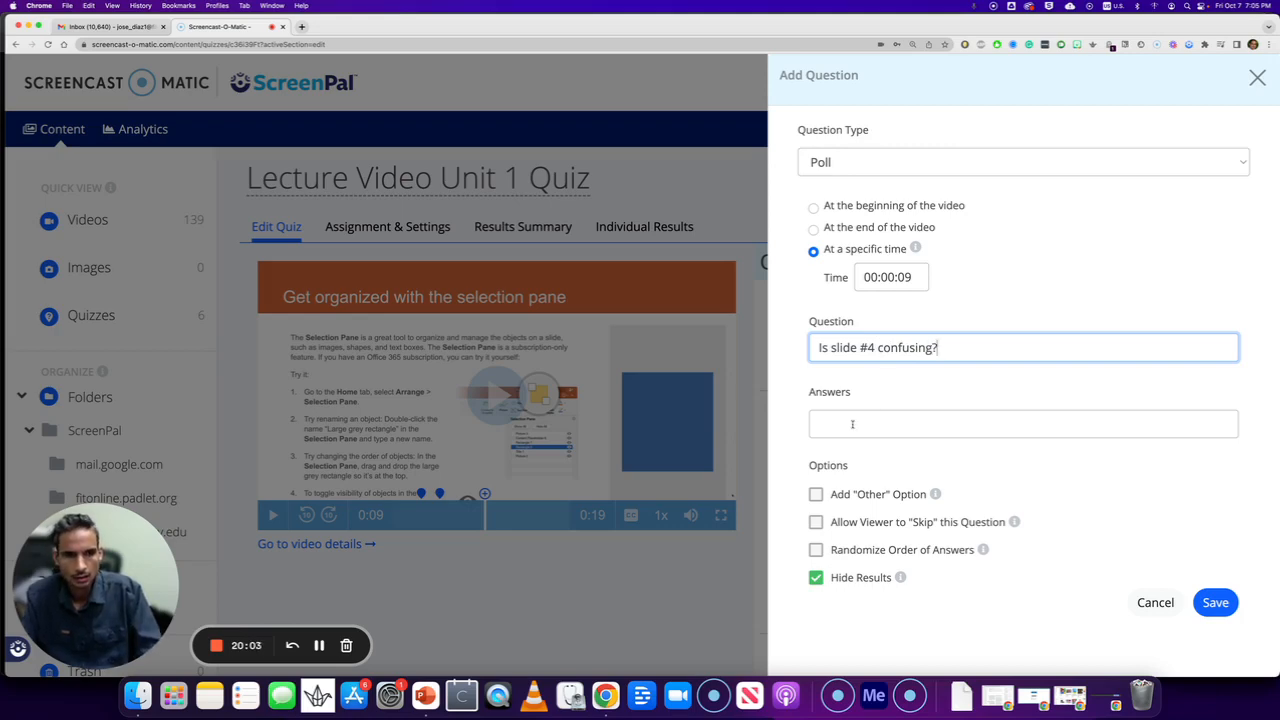
Step: Give the poll three answers: "Yes , it is confusing", "No, it is not confusing" and "a little"
left_click(842, 426)
type("Ye")
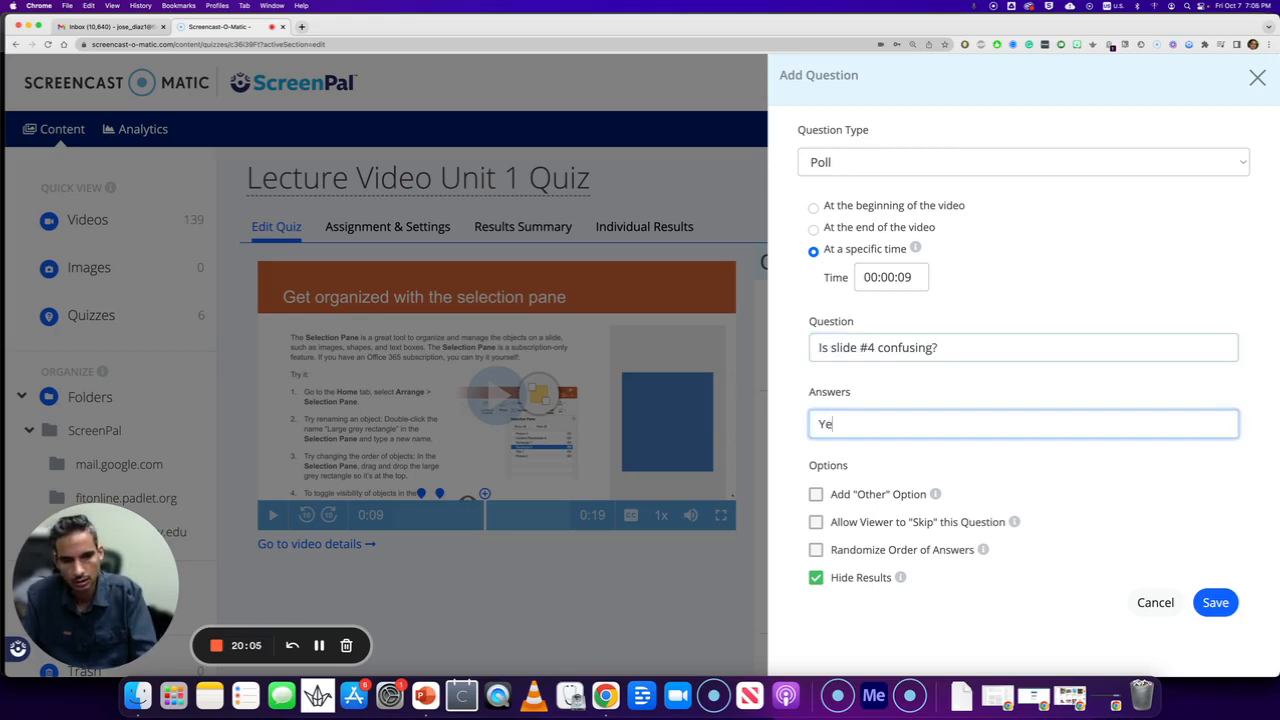
type("s , it is confusing")
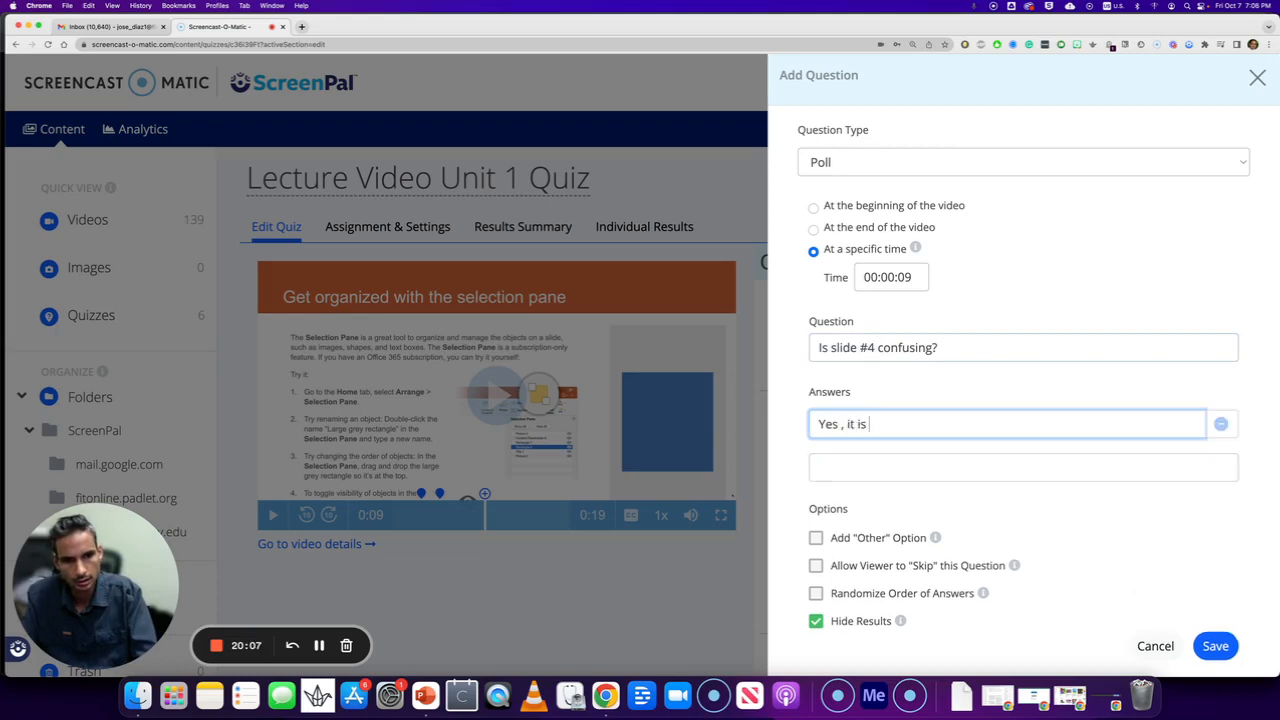
left_click(840, 462)
type("No,")
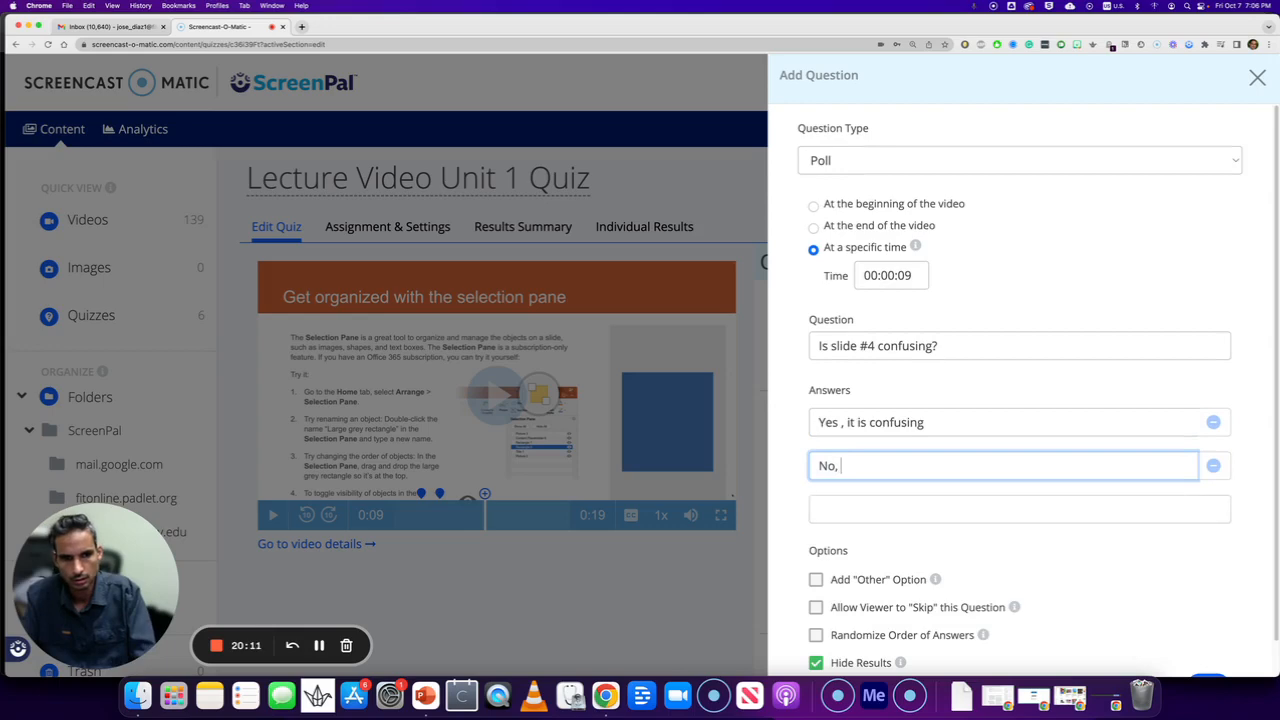
type(" it is not ")
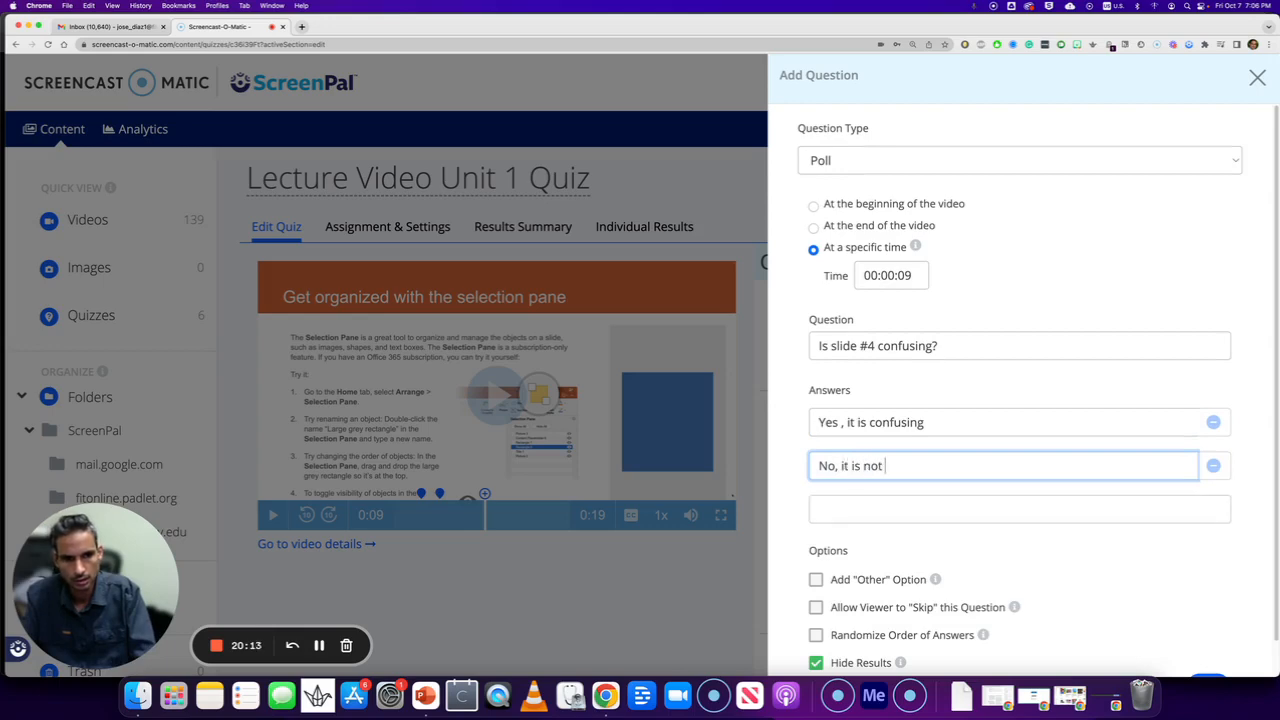
type("confusing")
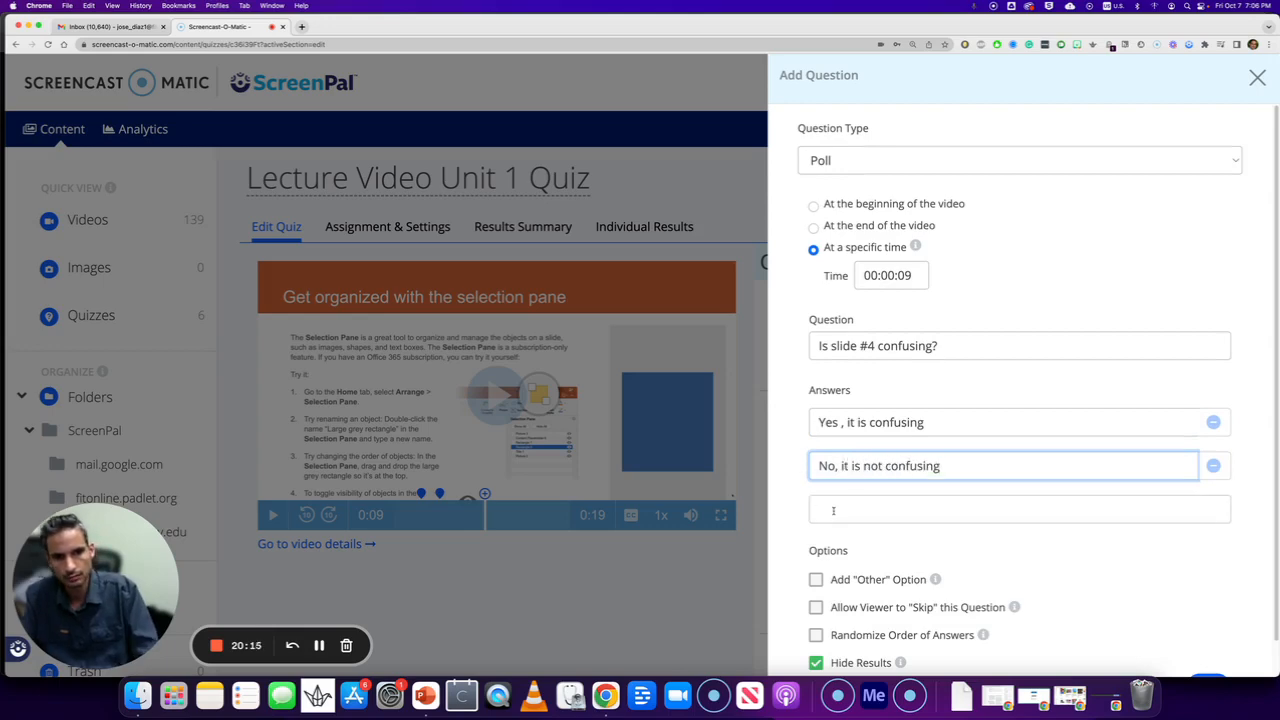
left_click(843, 509)
type("a")
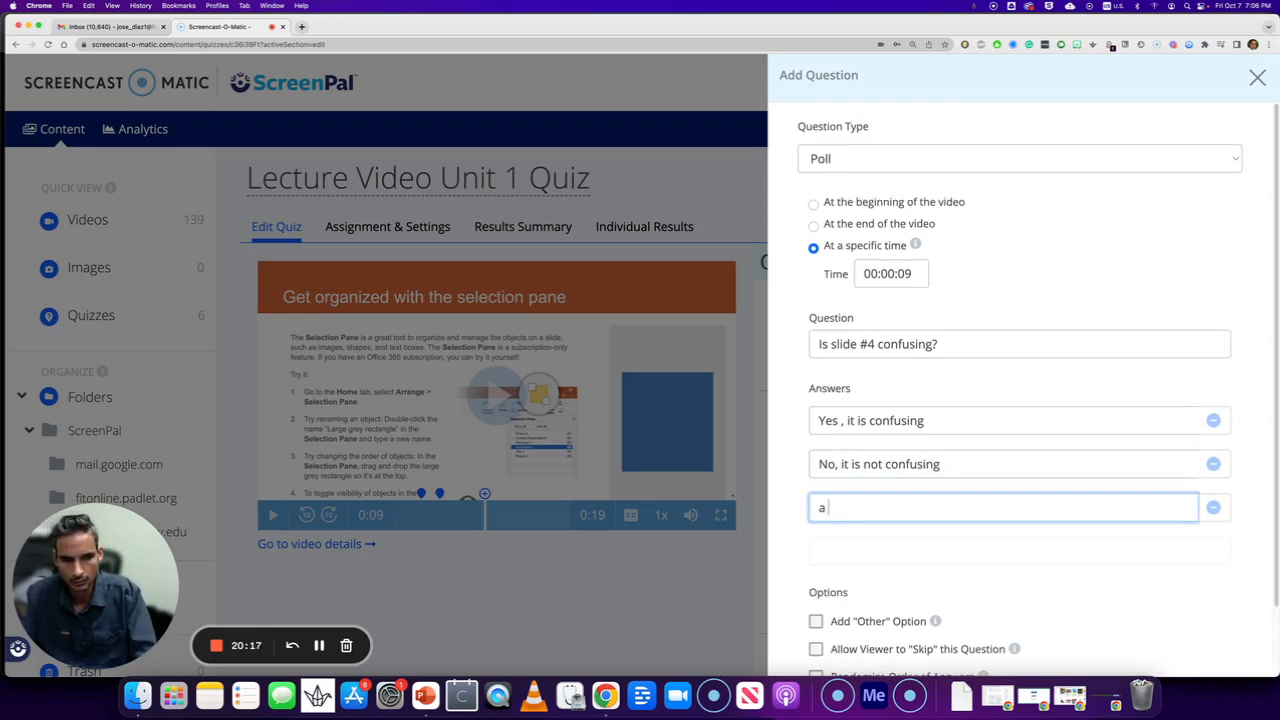
type(" litt")
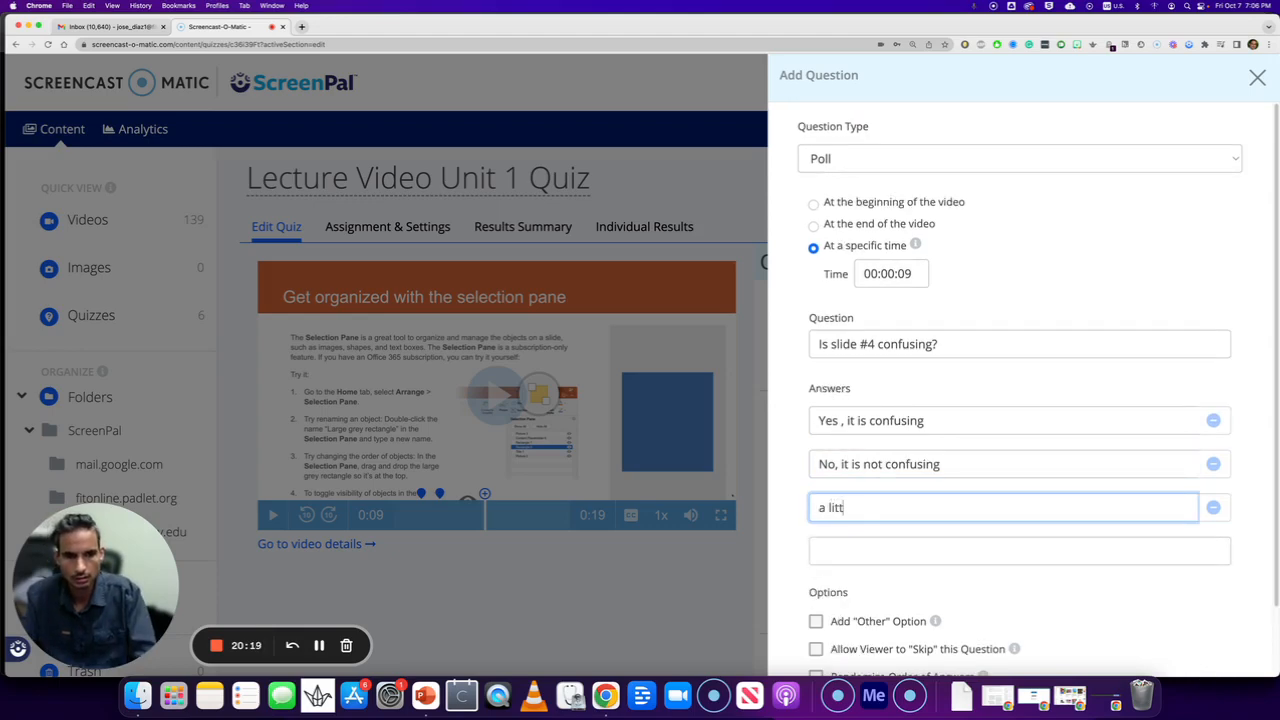
type("le")
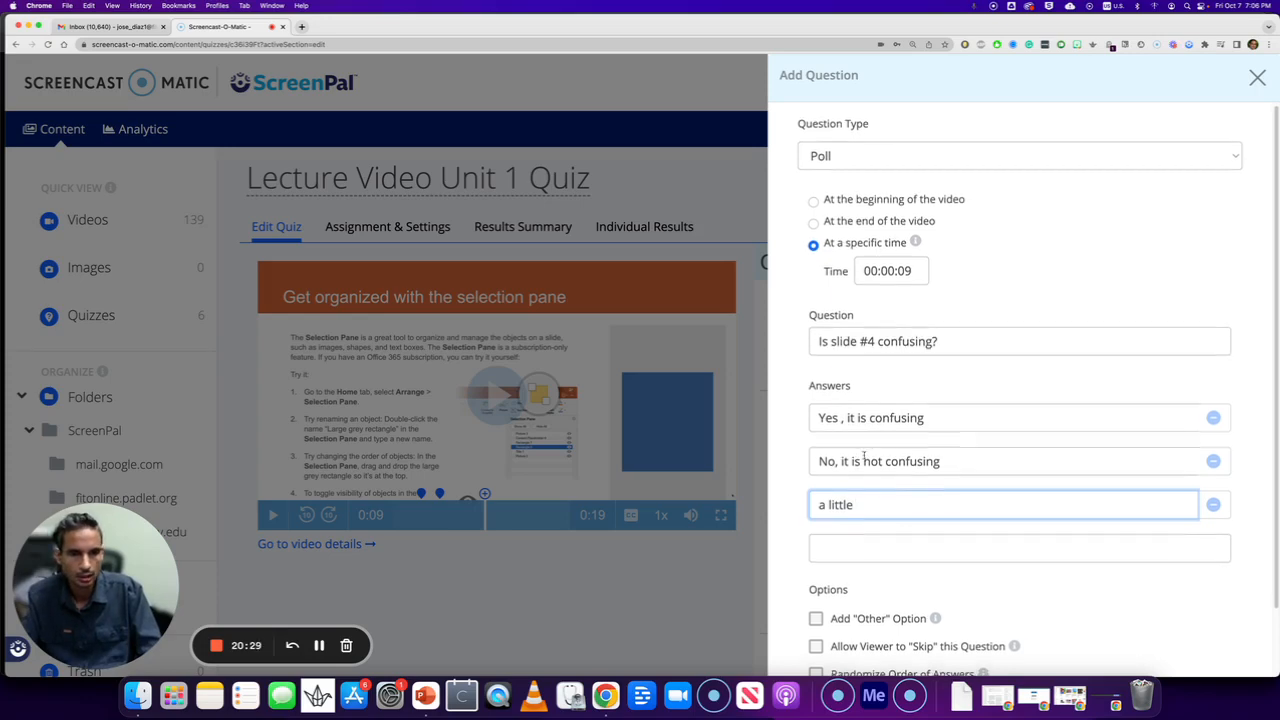
Step: Turn off Hide Results for the poll and save the question
scroll(864, 456, "down", 2)
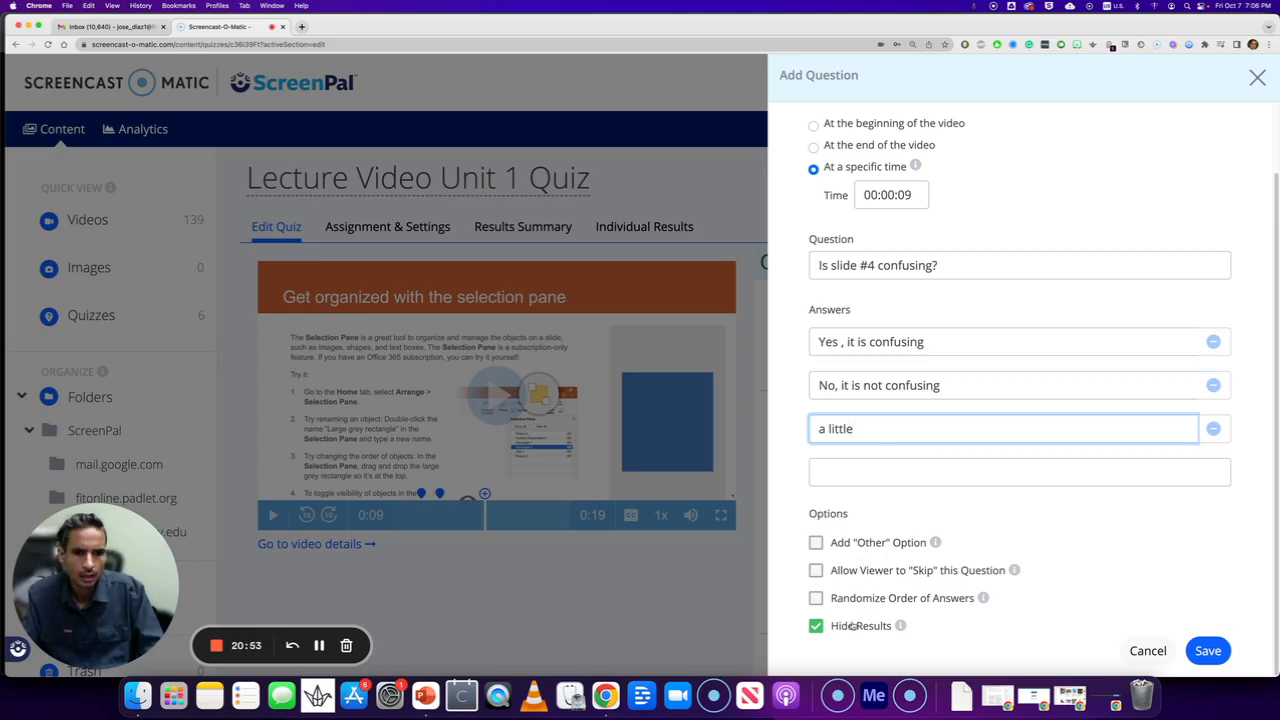
left_click(818, 627)
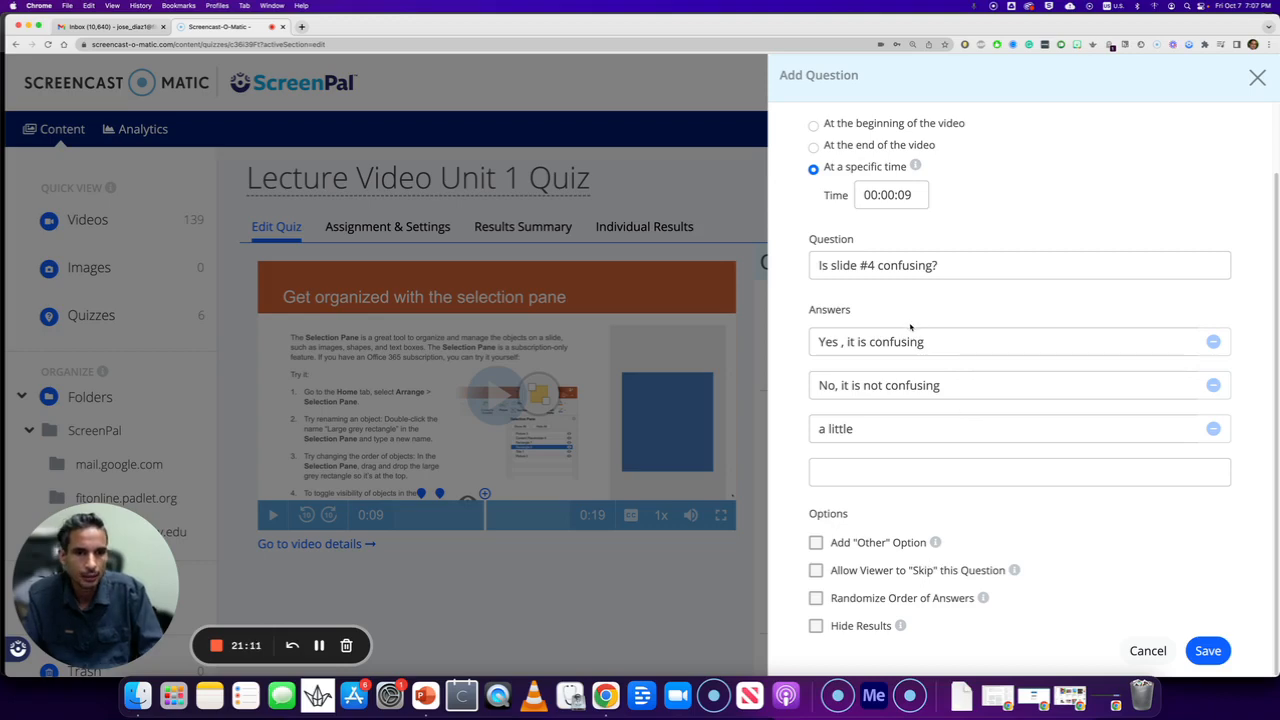
left_click(1206, 651)
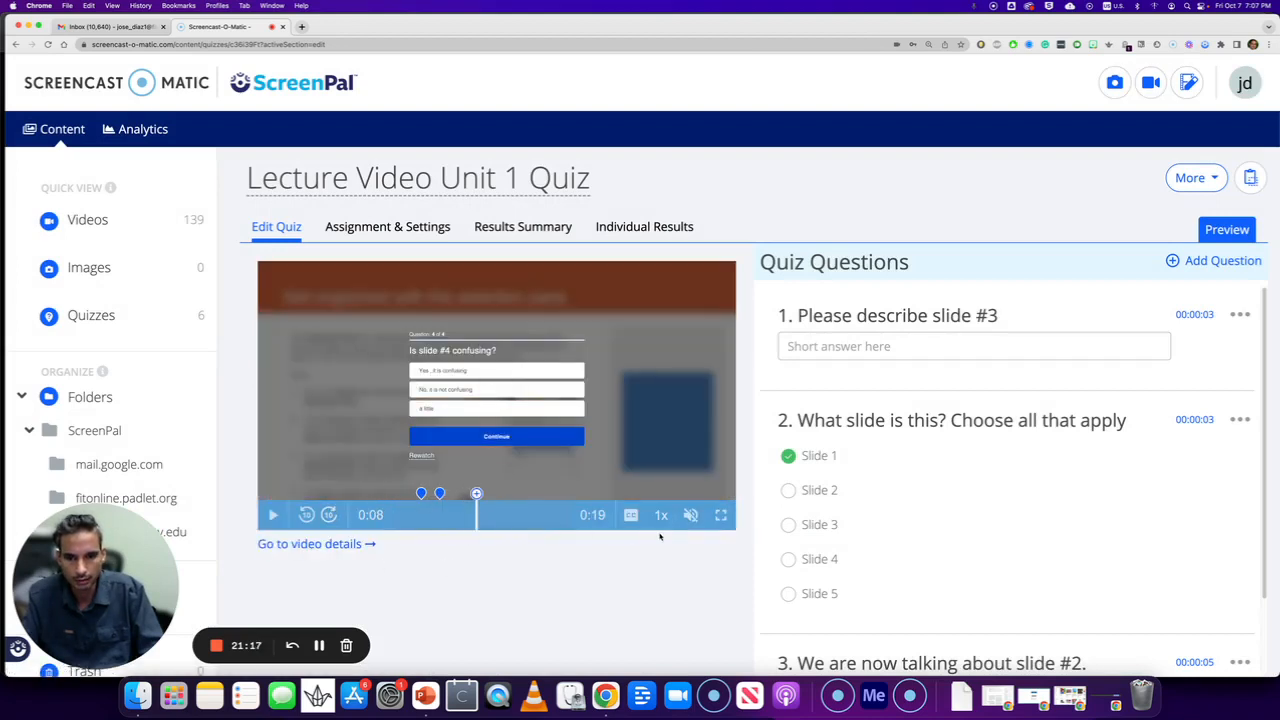
Step: Unmute the quiz video, play it on to the "Pick up where you left off" slide and pause it at 0:12
left_click(690, 516)
left_click(273, 514)
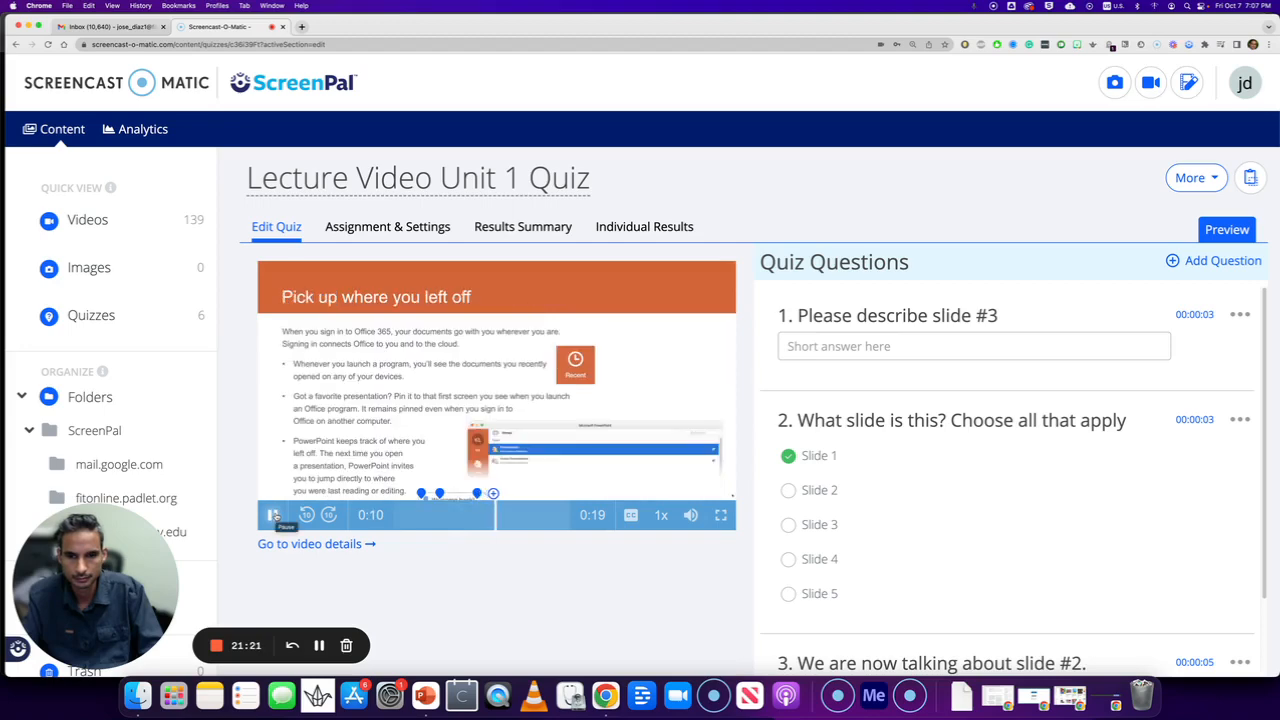
left_click(273, 514)
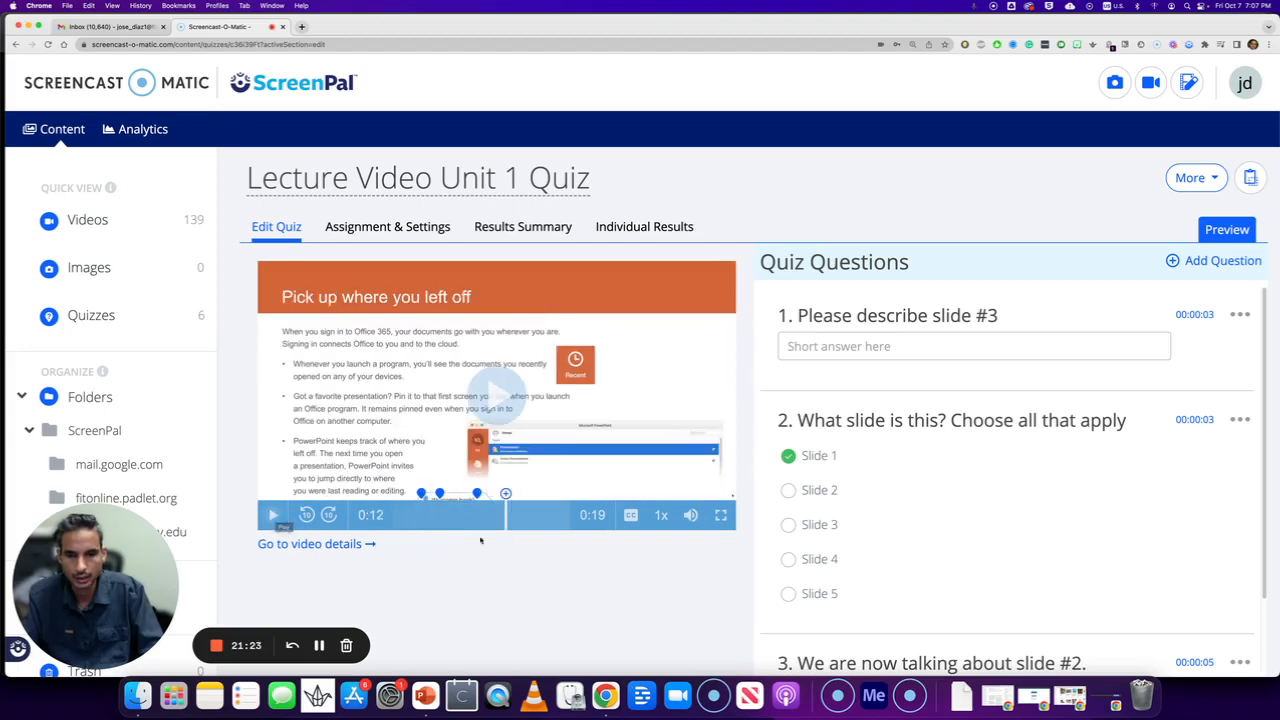
Step: Add a Rating question to the quiz at the specific time 00:00:12
left_click(1208, 262)
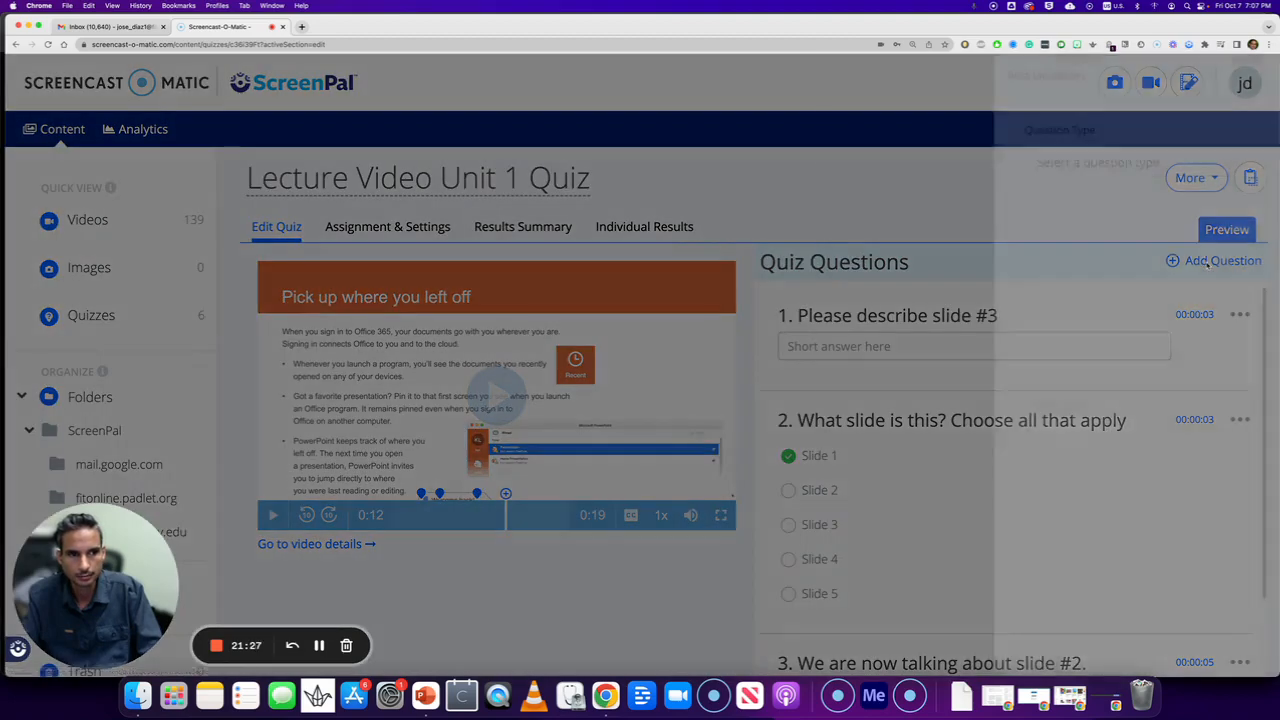
left_click(1042, 170)
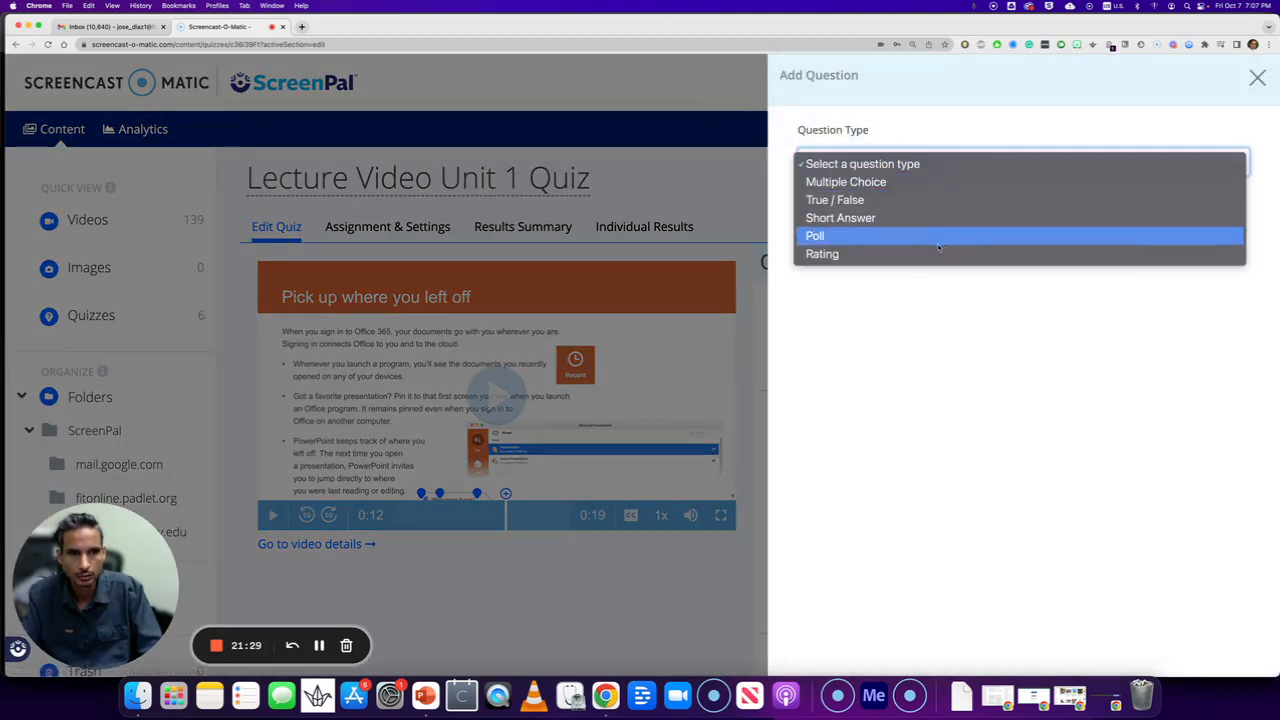
left_click(929, 251)
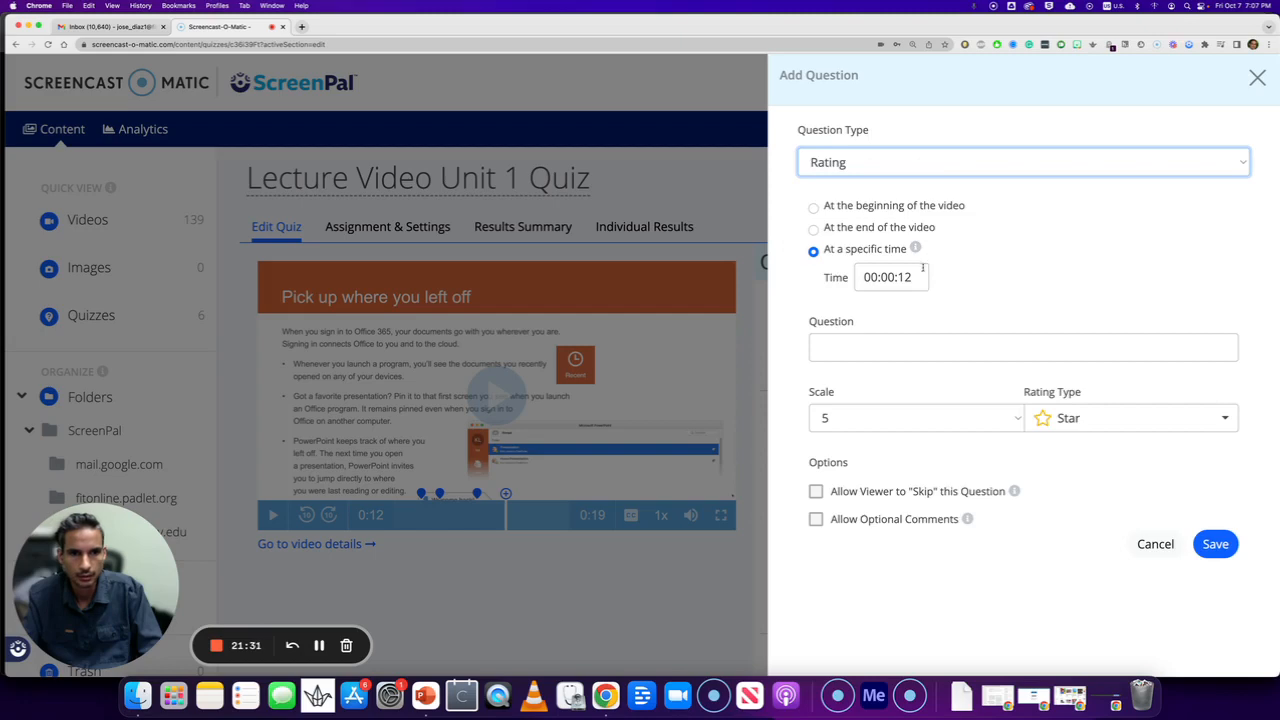
Step: Enter the rating question "Rate this slide from a scale of 5 (1 being the lowest and 5 being the greatest)"
left_click(839, 348)
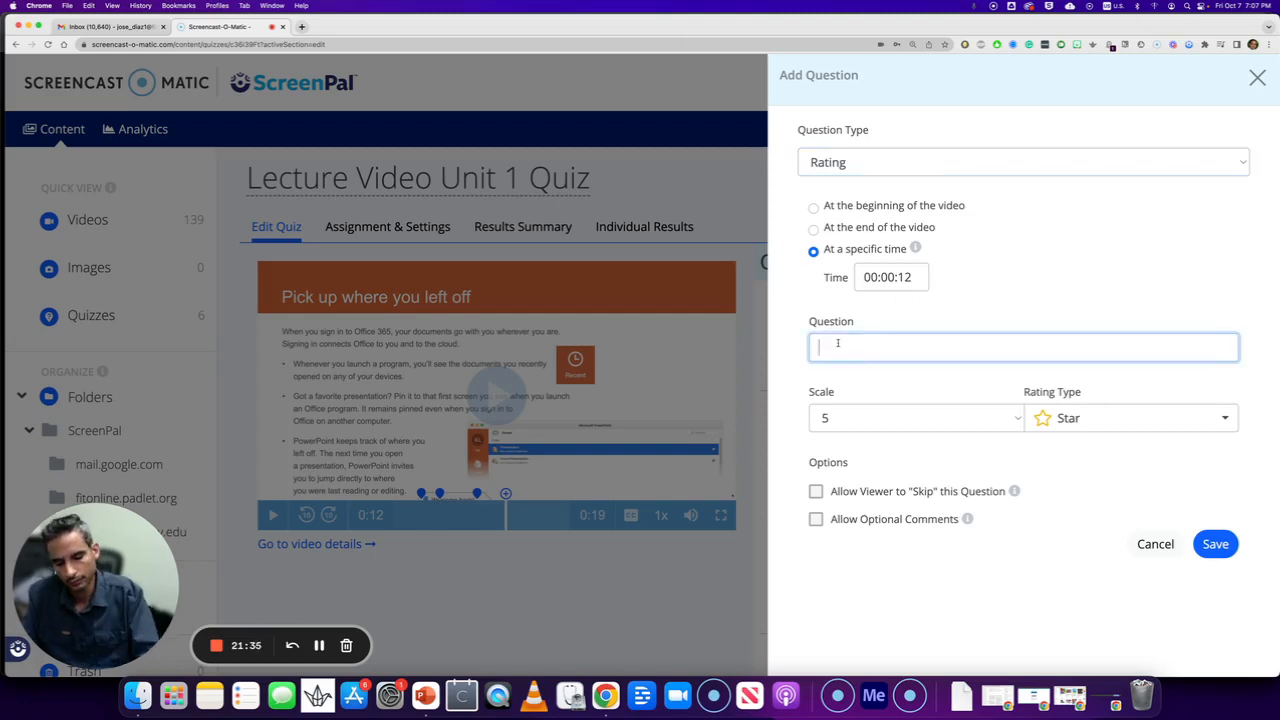
type("Rate this")
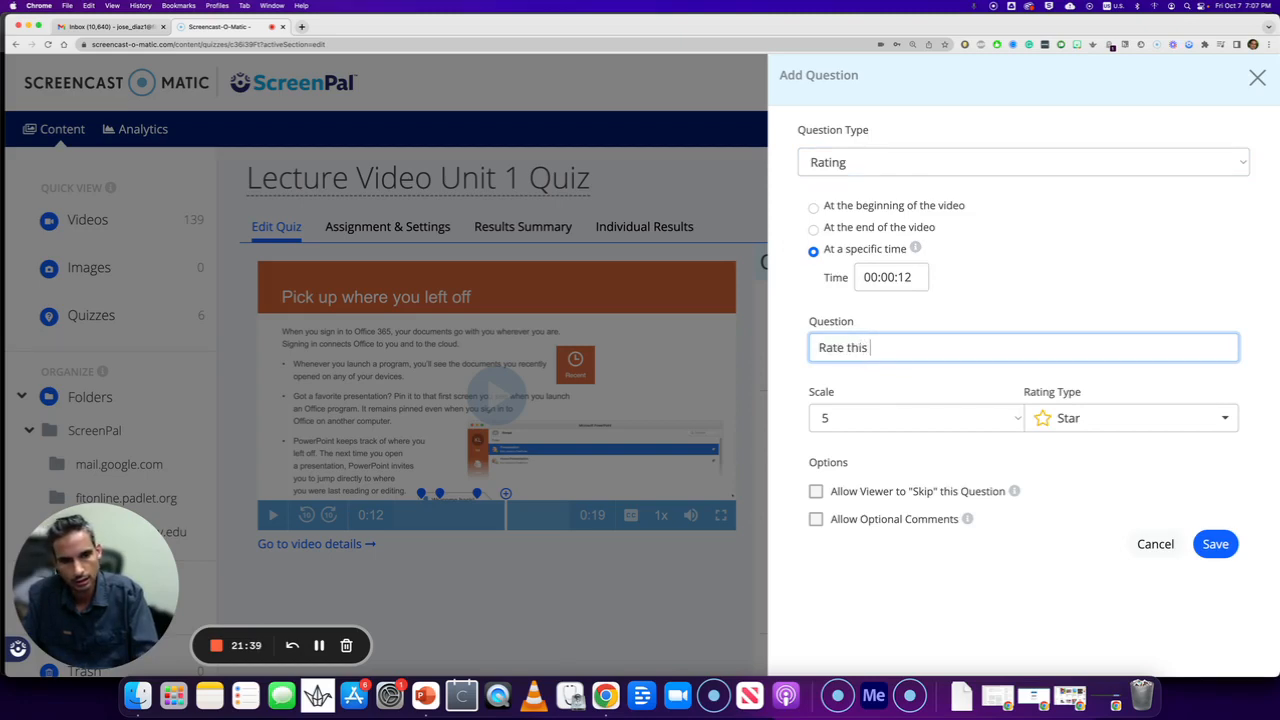
type(" slide")
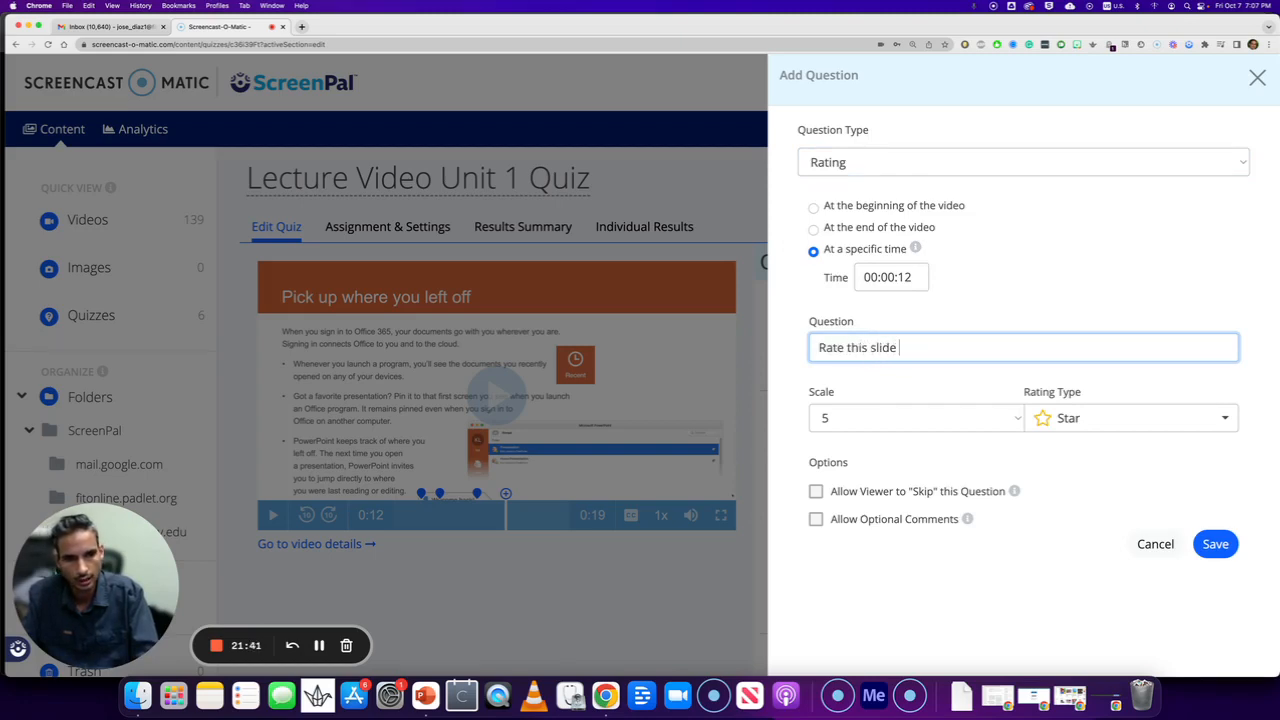
type(" from a scale ")
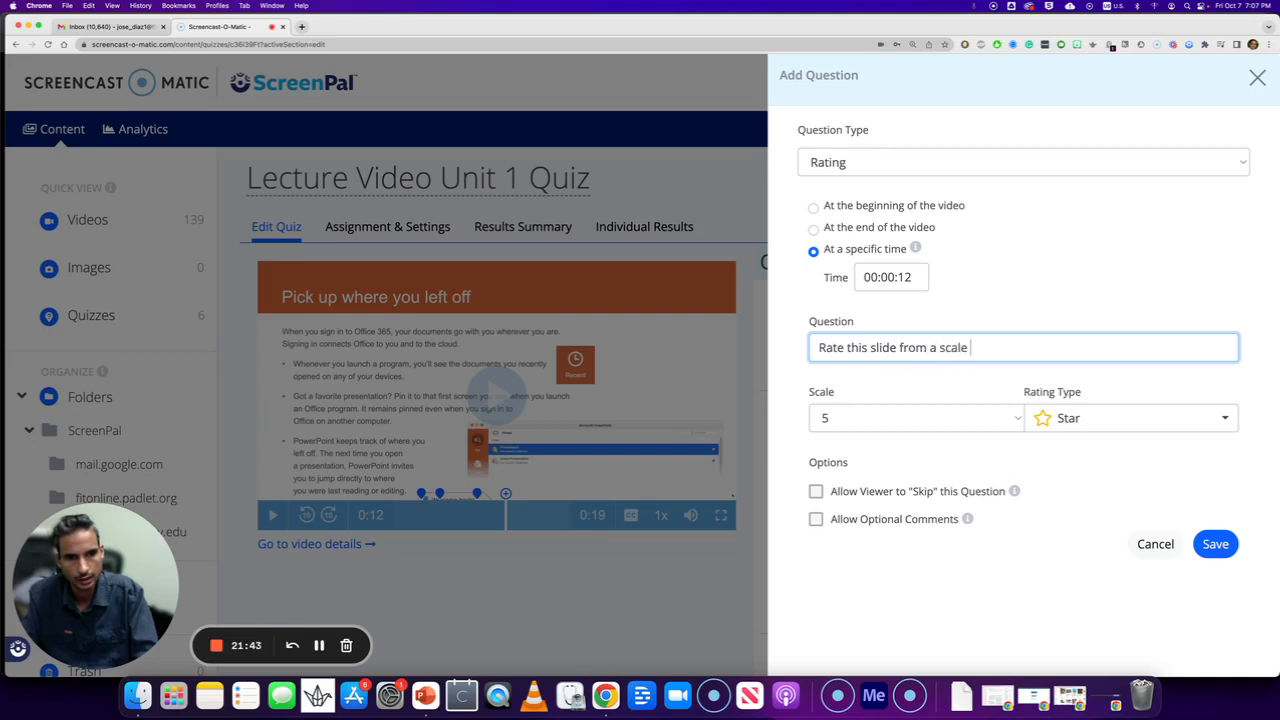
type("of 5 (")
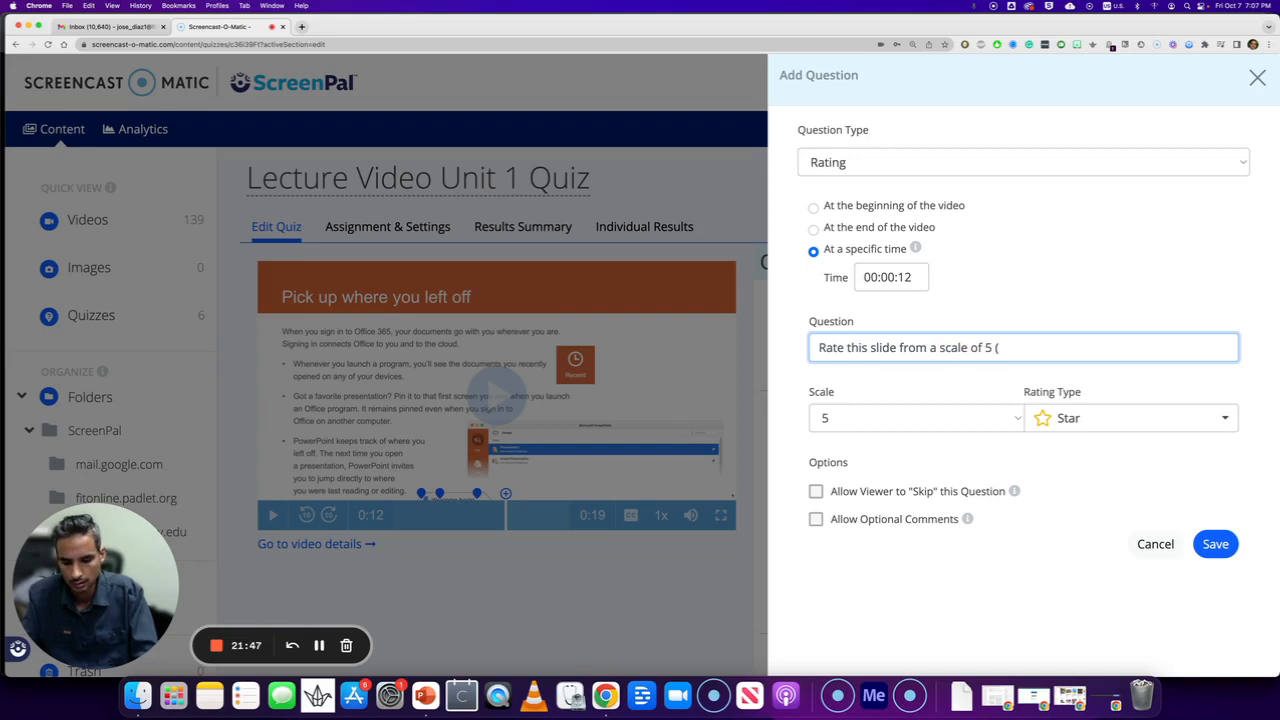
type("5 b")
key("BackSpace")
key("BackSpace")
key("BackSpace")
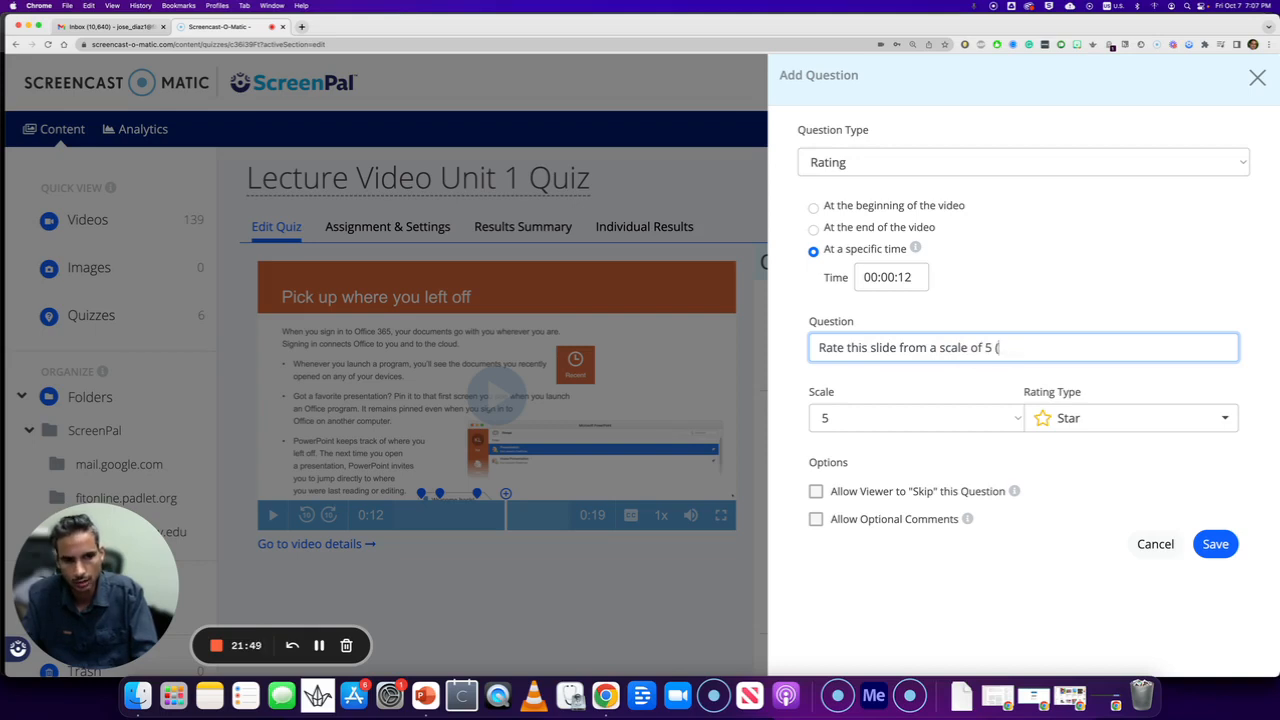
type("1 being the ")
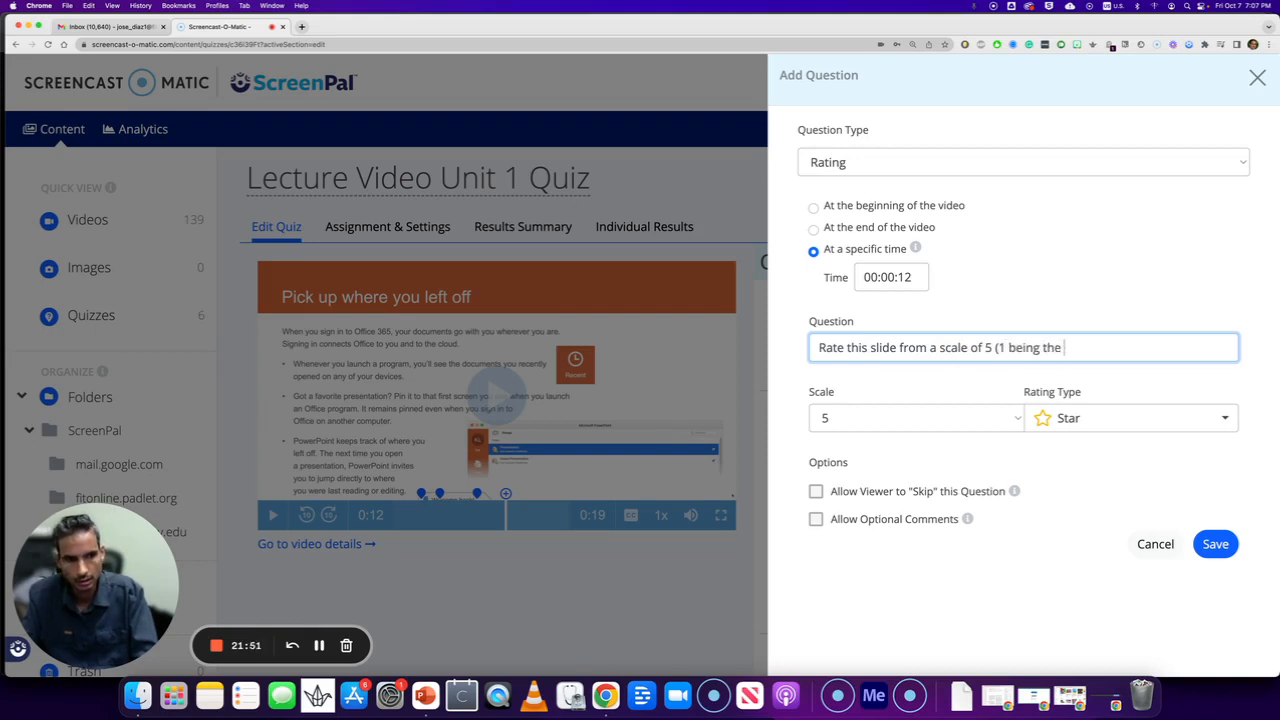
type("lowest and ")
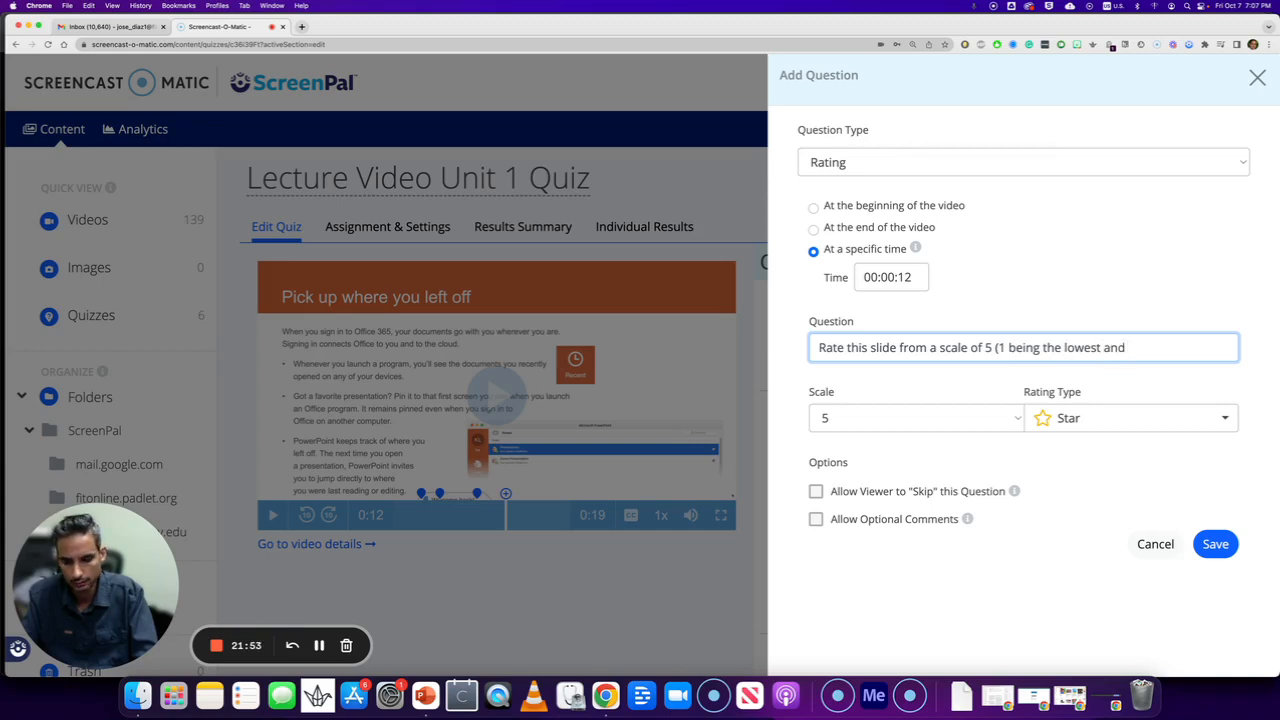
type("5 being the gr")
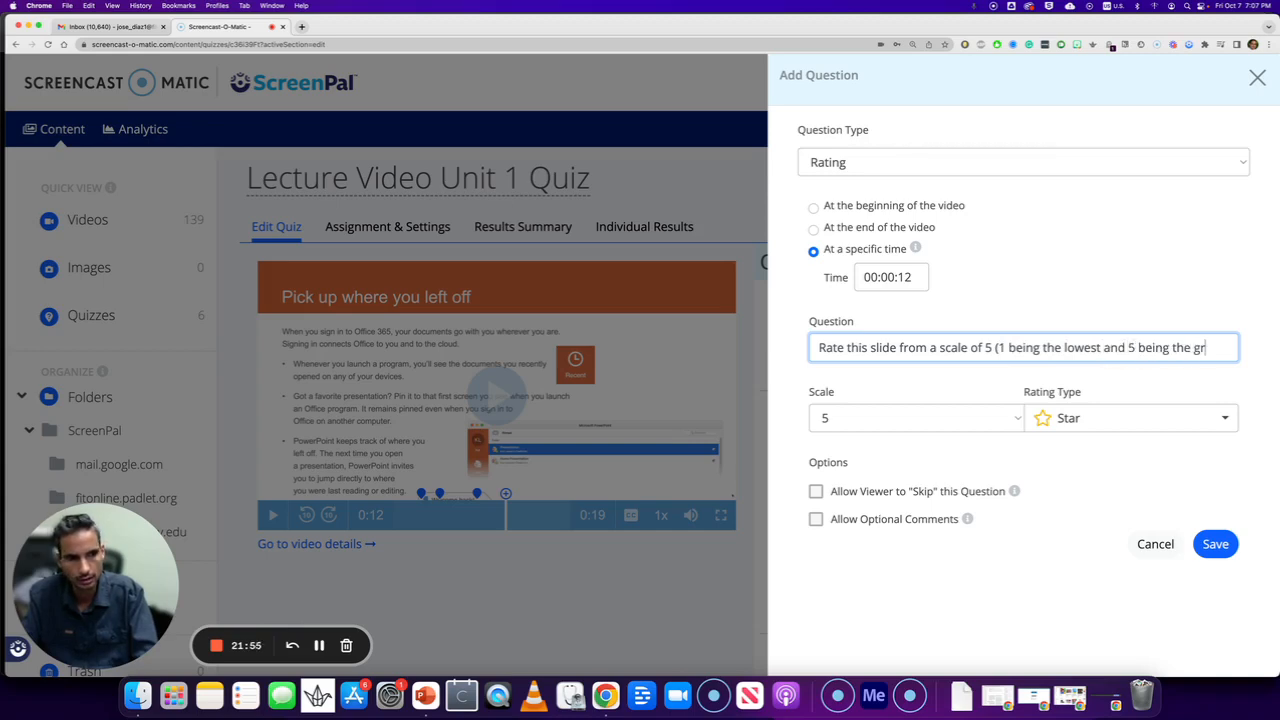
type("a")
type("eatest")
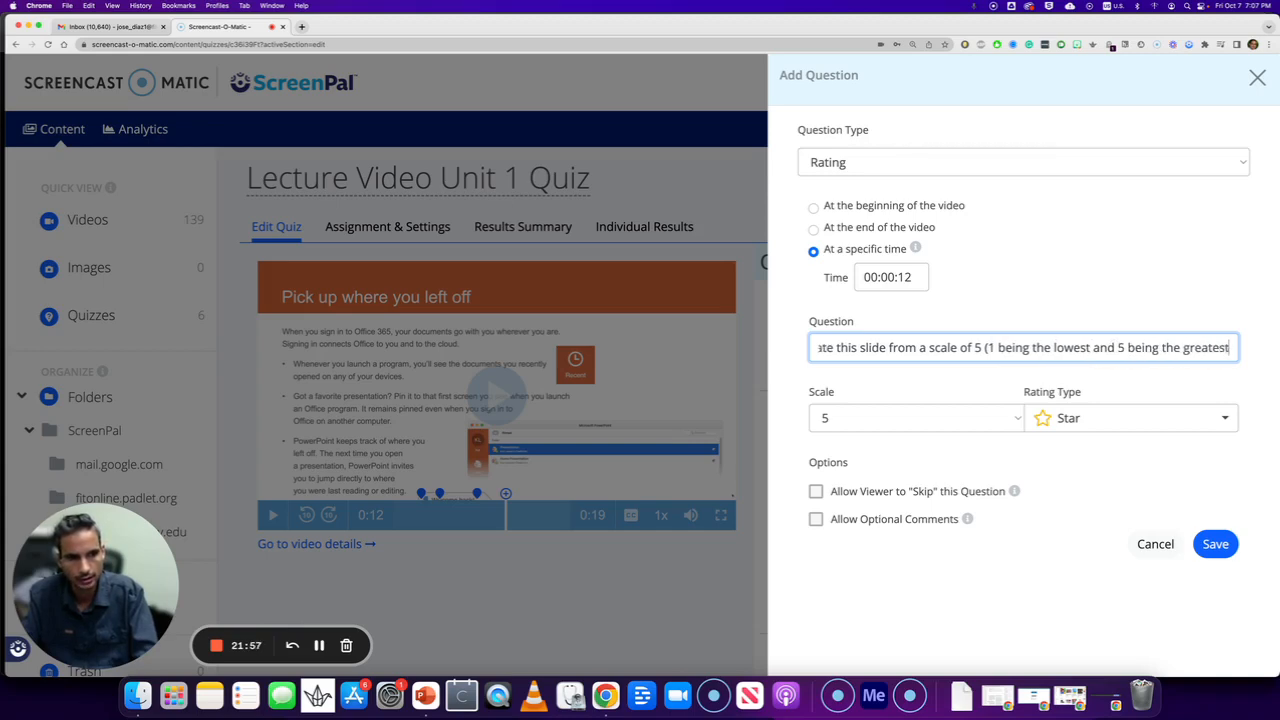
type(")")
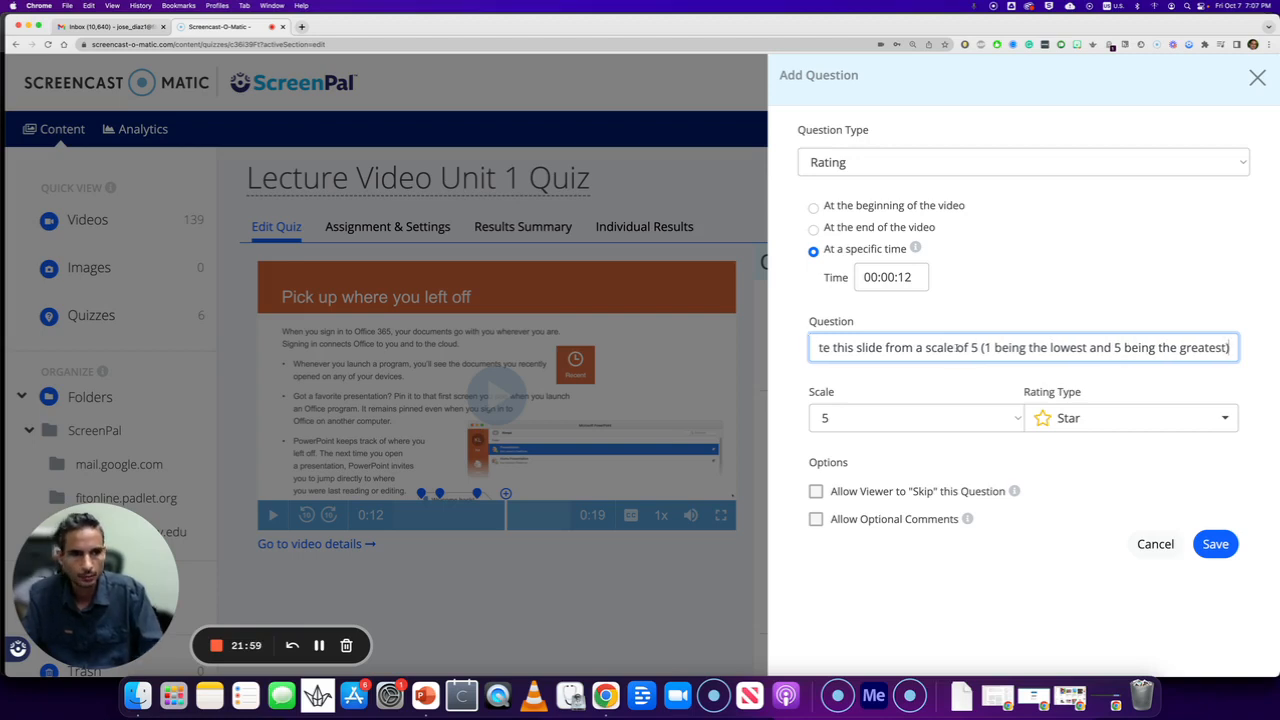
Step: Choose a scale of 5 and the Star rating type for the rating question
left_click(822, 418)
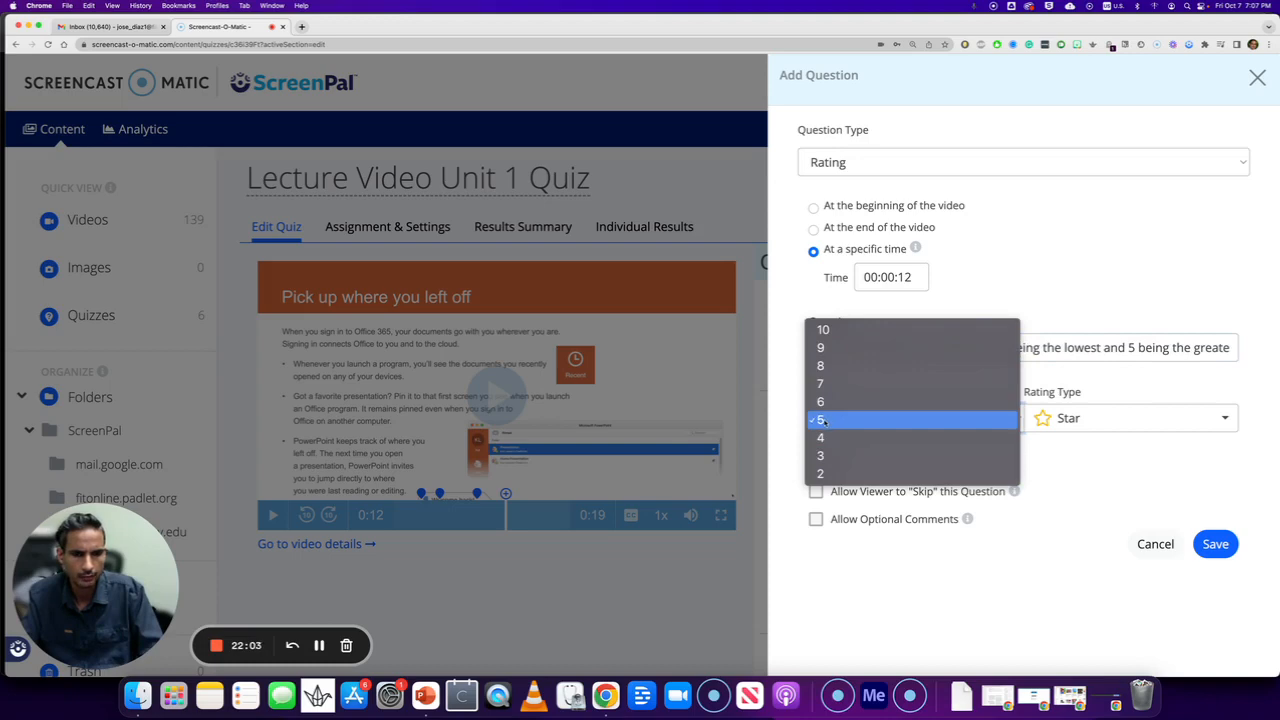
left_click(822, 420)
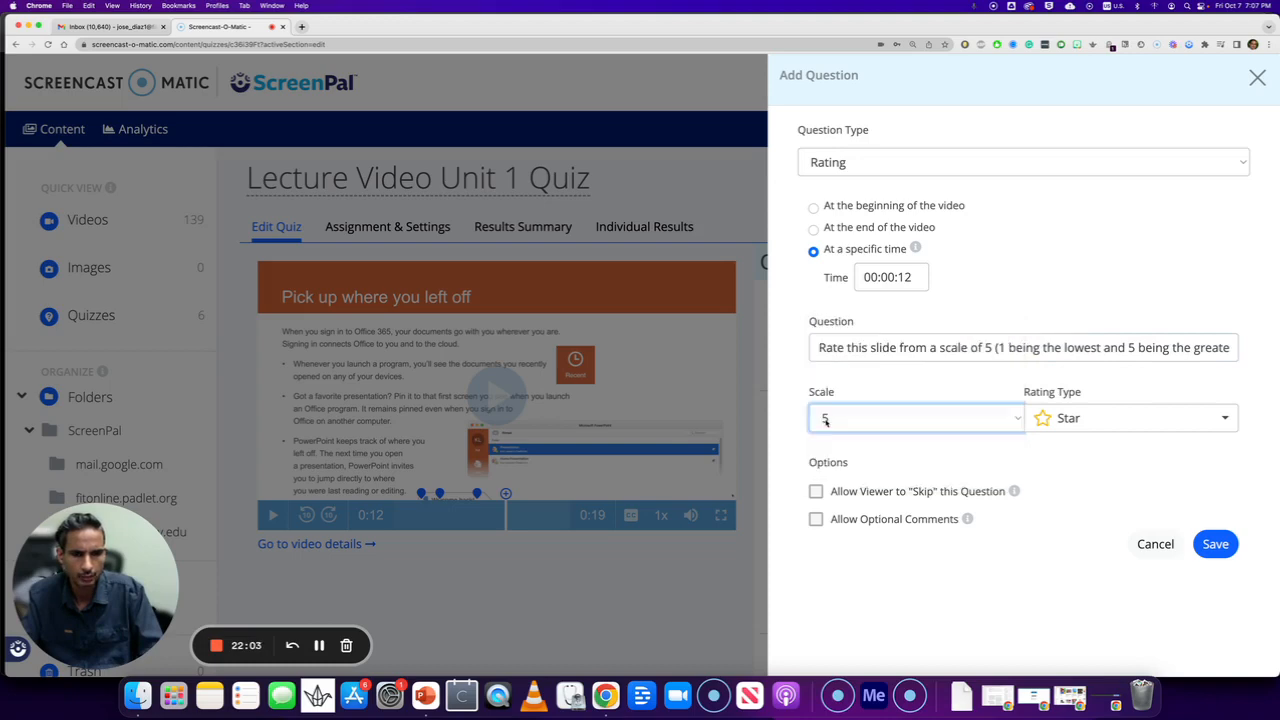
left_click(1141, 418)
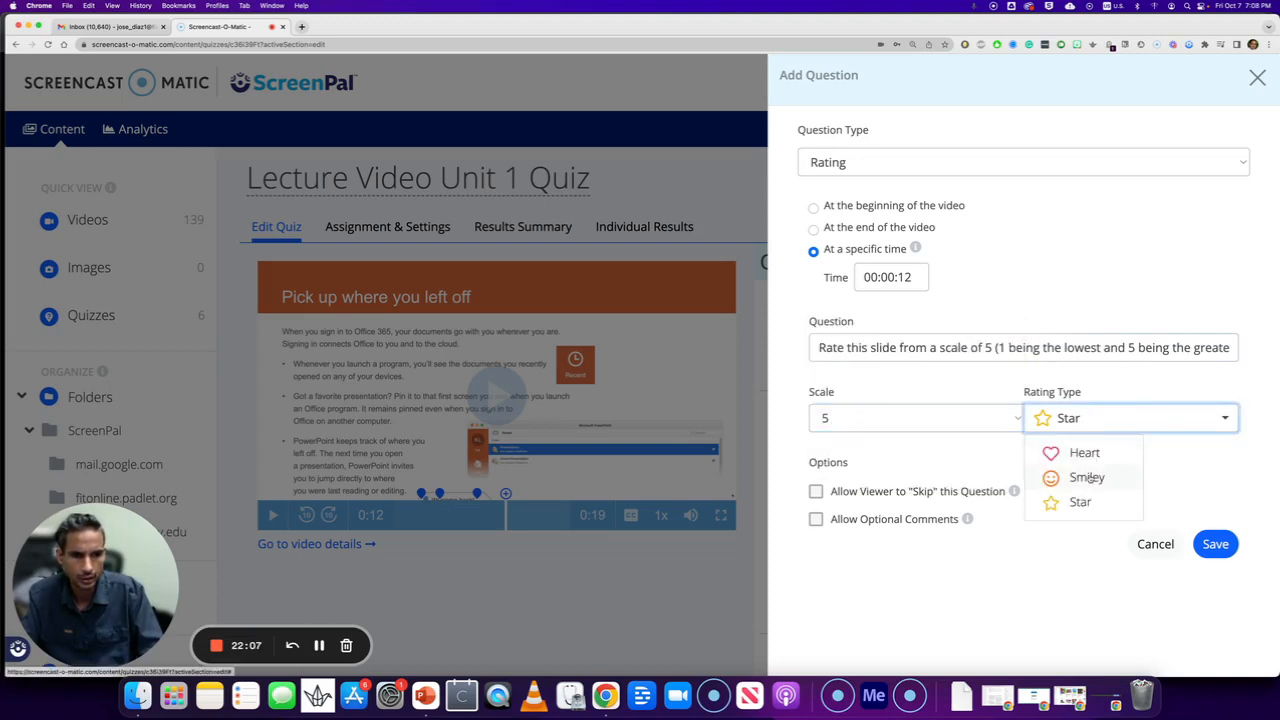
left_click(1066, 424)
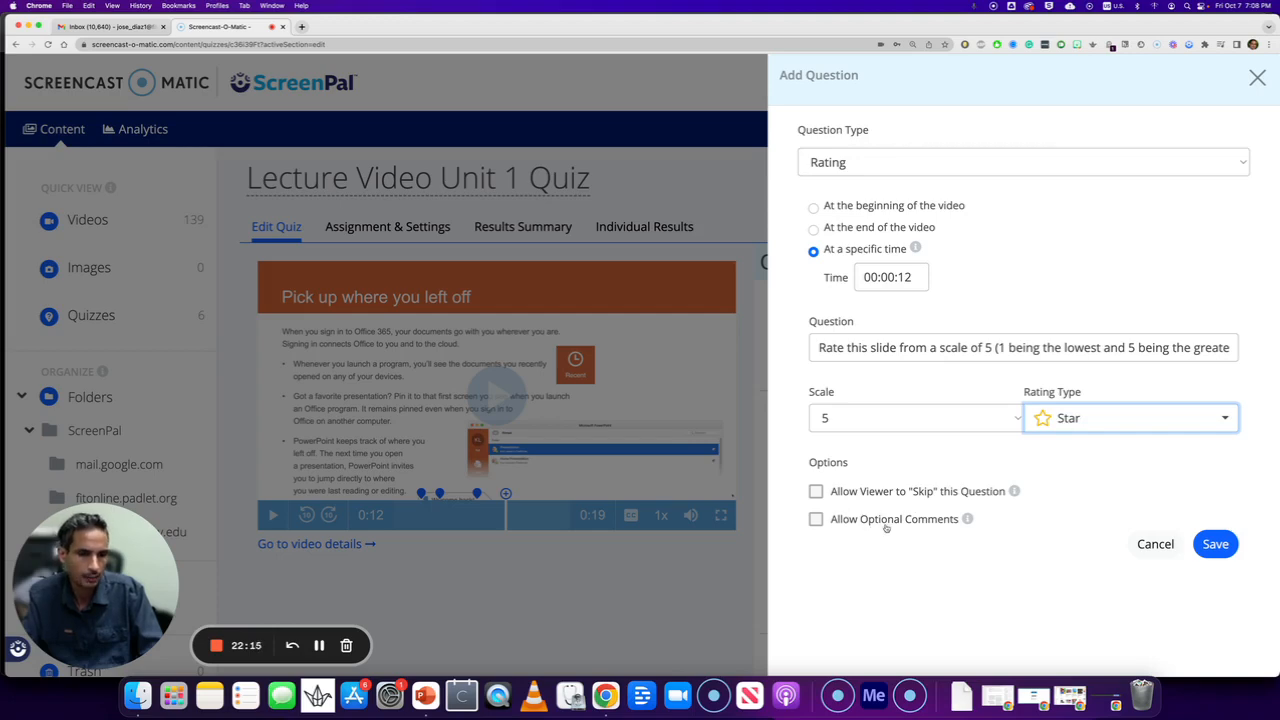
Step: Allow optional comments with the field label "Explain your rating" and save the rating question
left_click(818, 522)
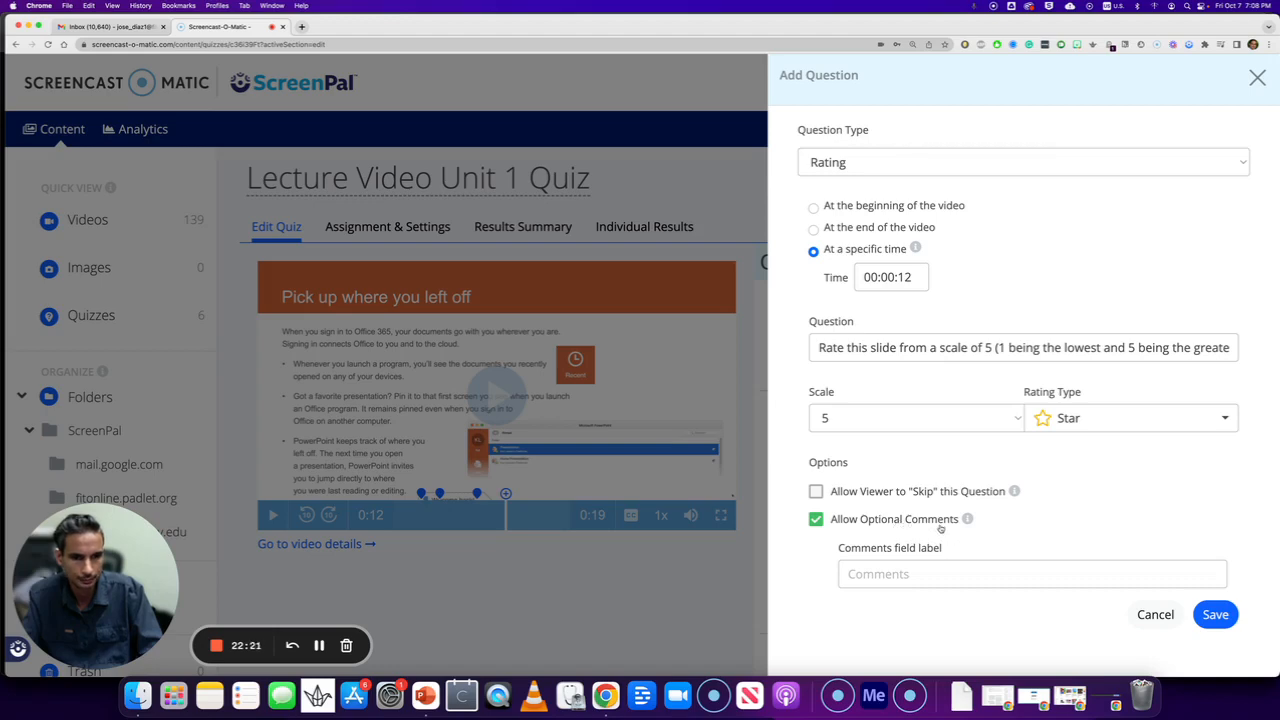
left_click(879, 576)
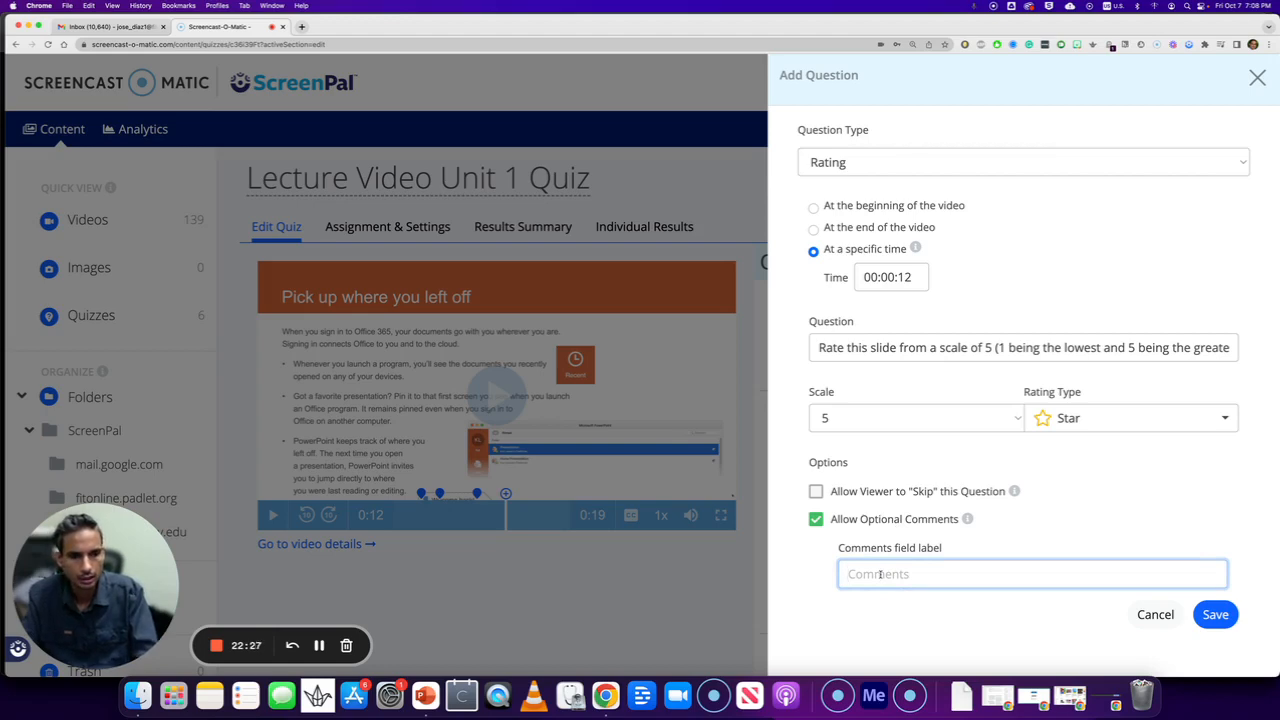
type("R")
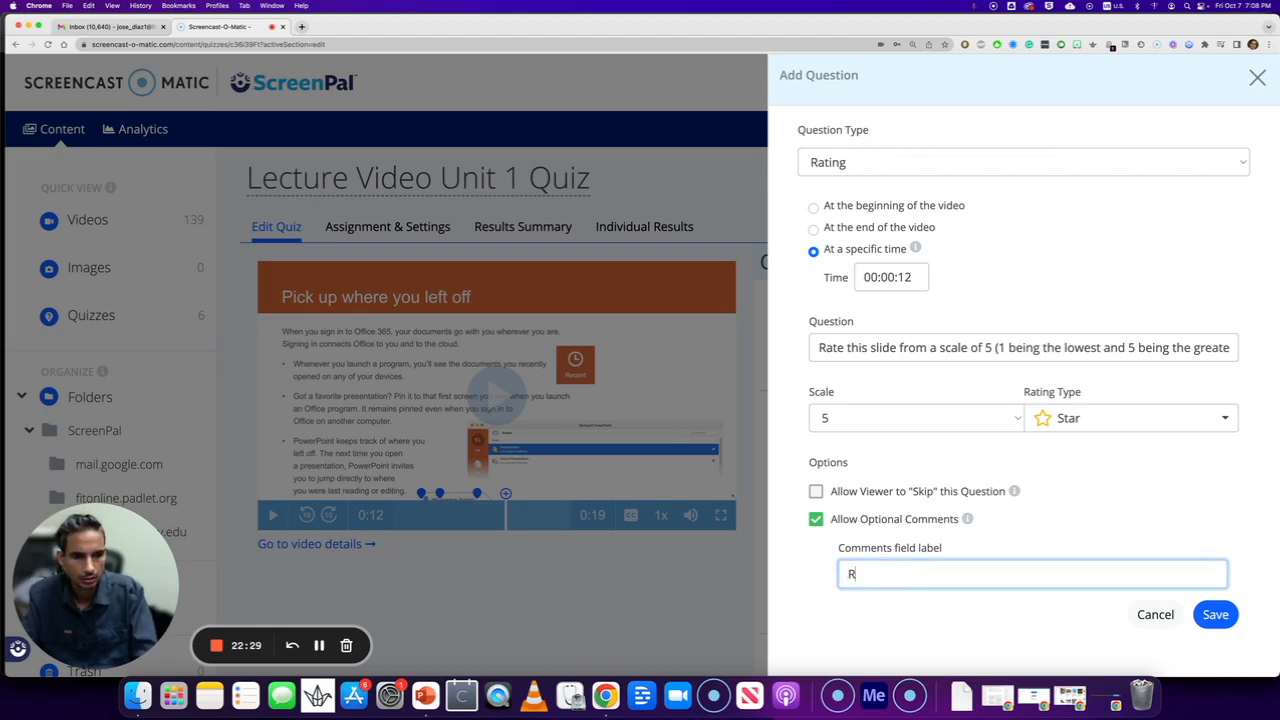
type("ea")
key("BackSpace")
key("BackSpace")
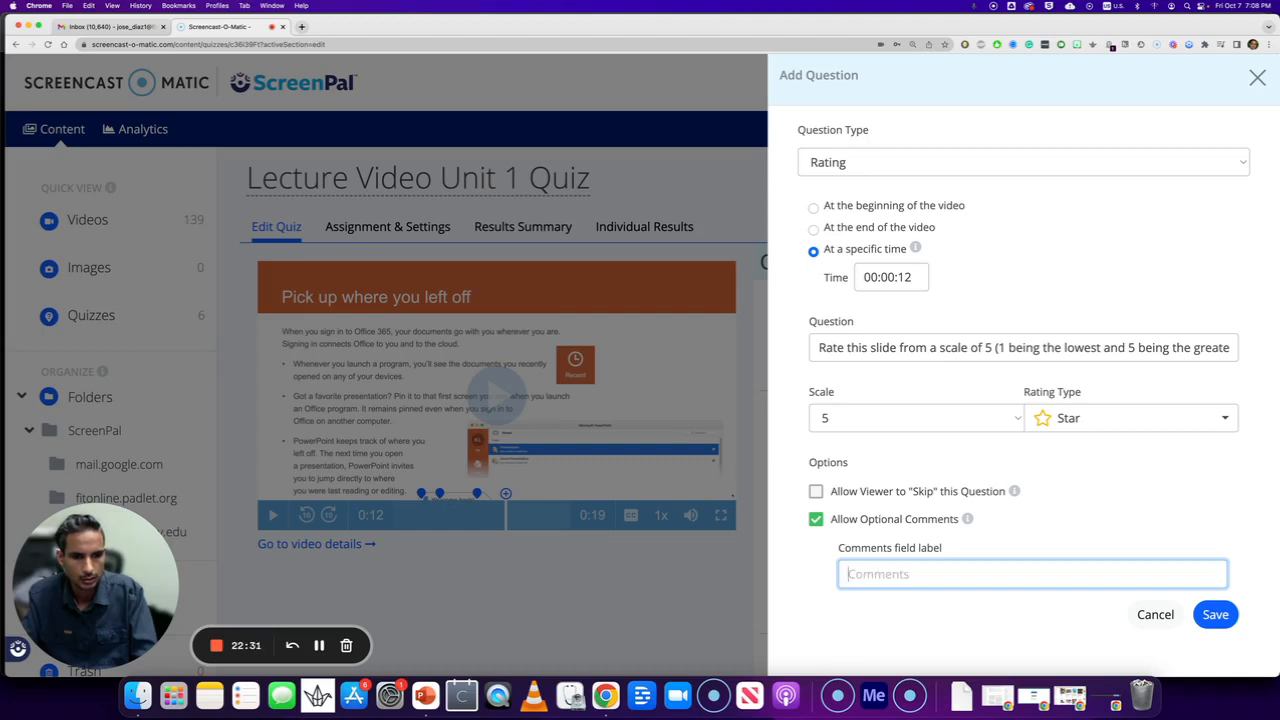
type("Explaing")
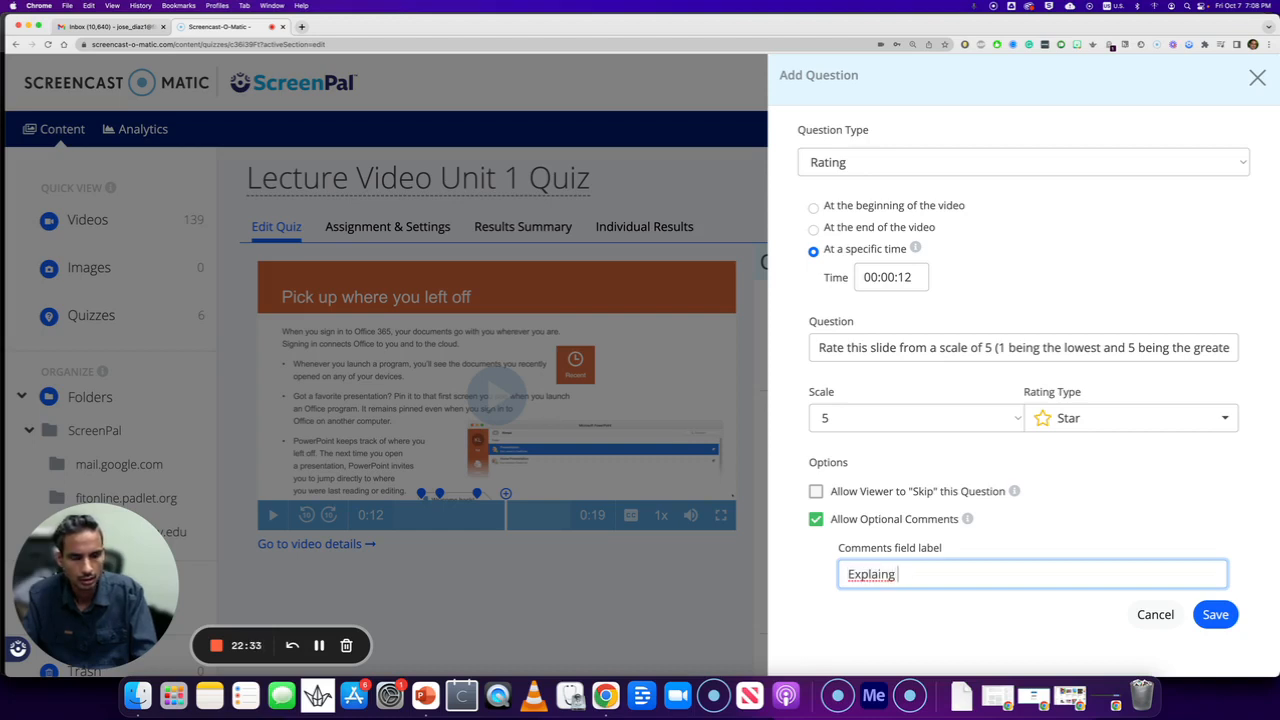
key("BackSpace")
type("e")
type("our")
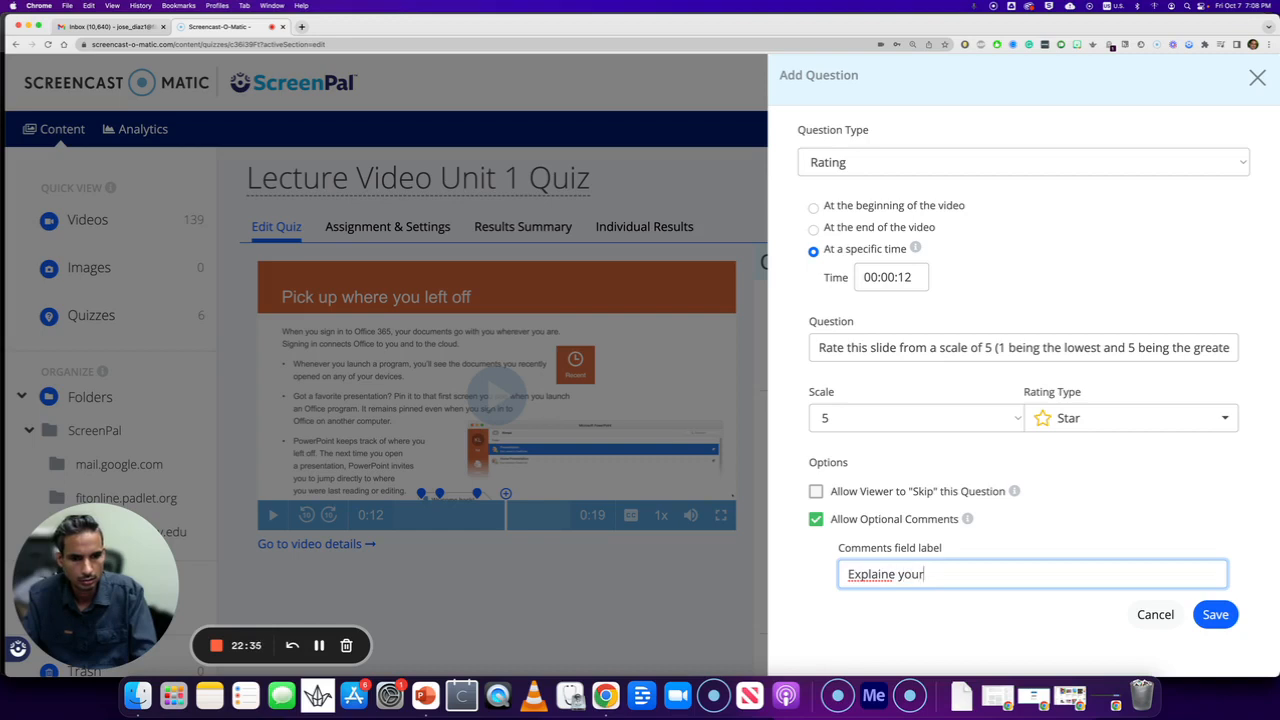
key("BackSpace")
key("BackSpace")
key("BackSpace")
key("BackSpace")
key("BackSpace")
key("BackSpace")
type("your rating")
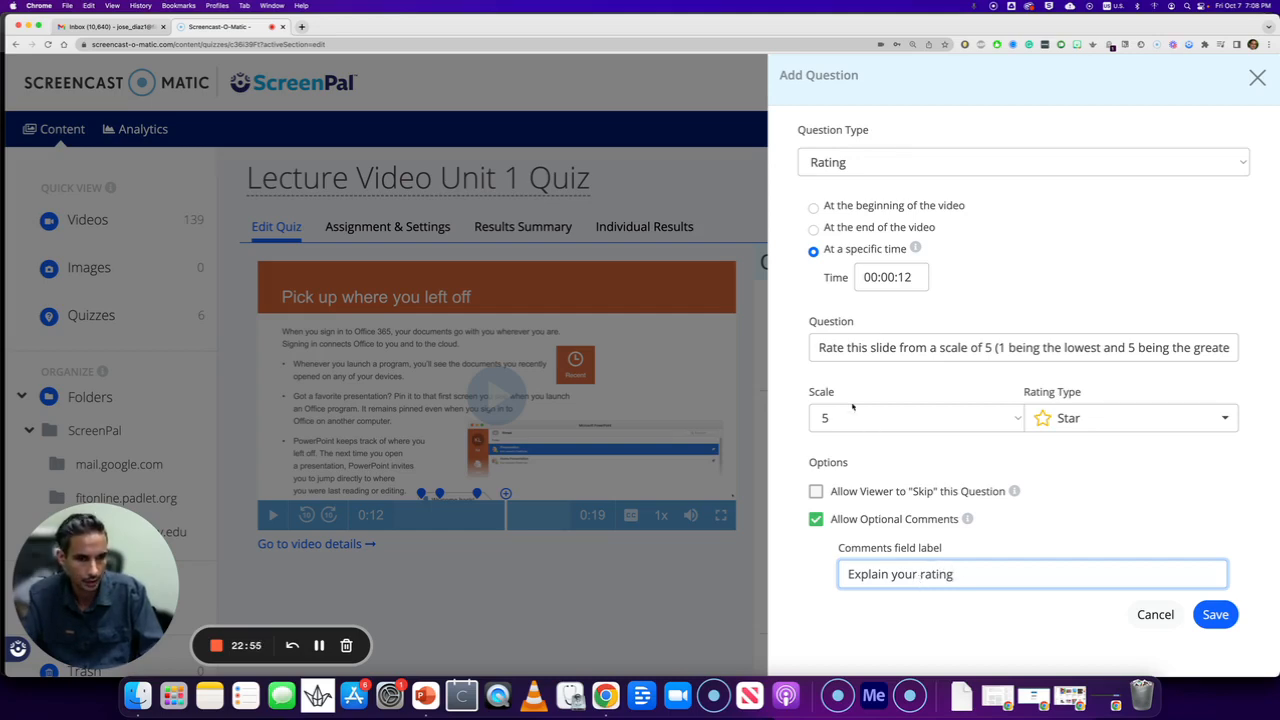
left_click(1220, 625)
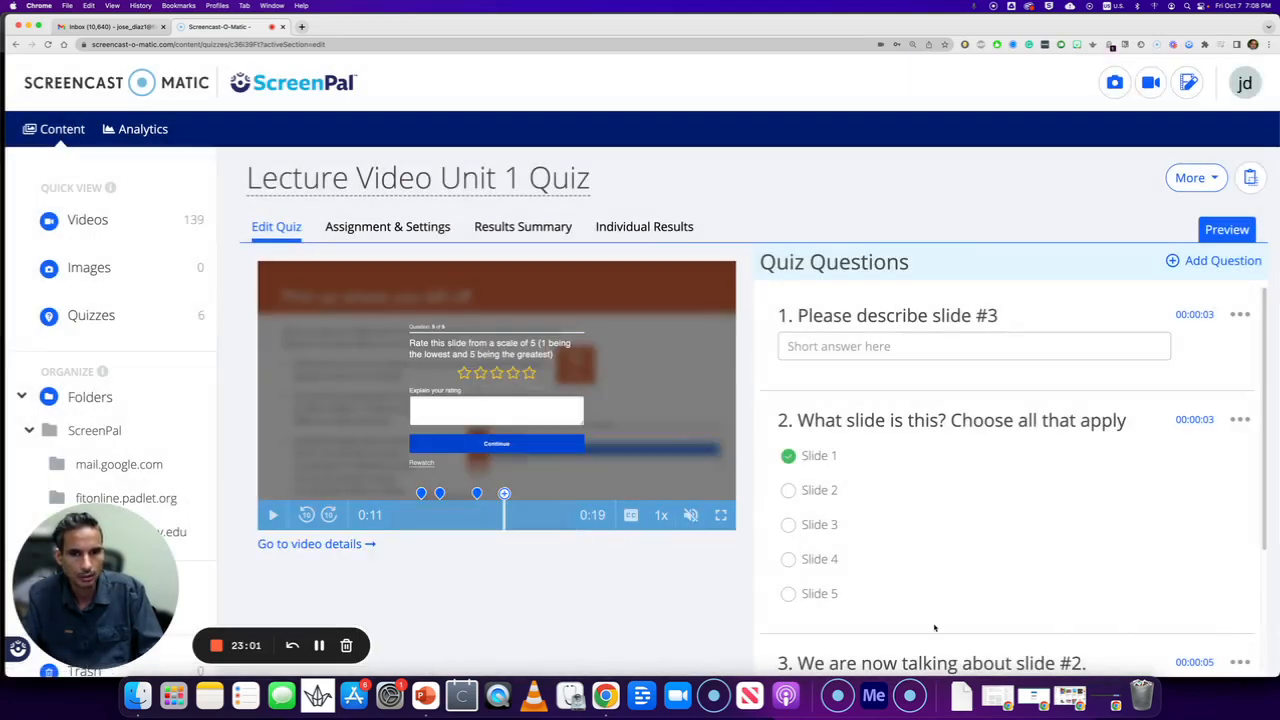
Step: Move the quiz video to 0:14, review the question list and show the available actions for the "Please describe slide #3" question
left_click(530, 500)
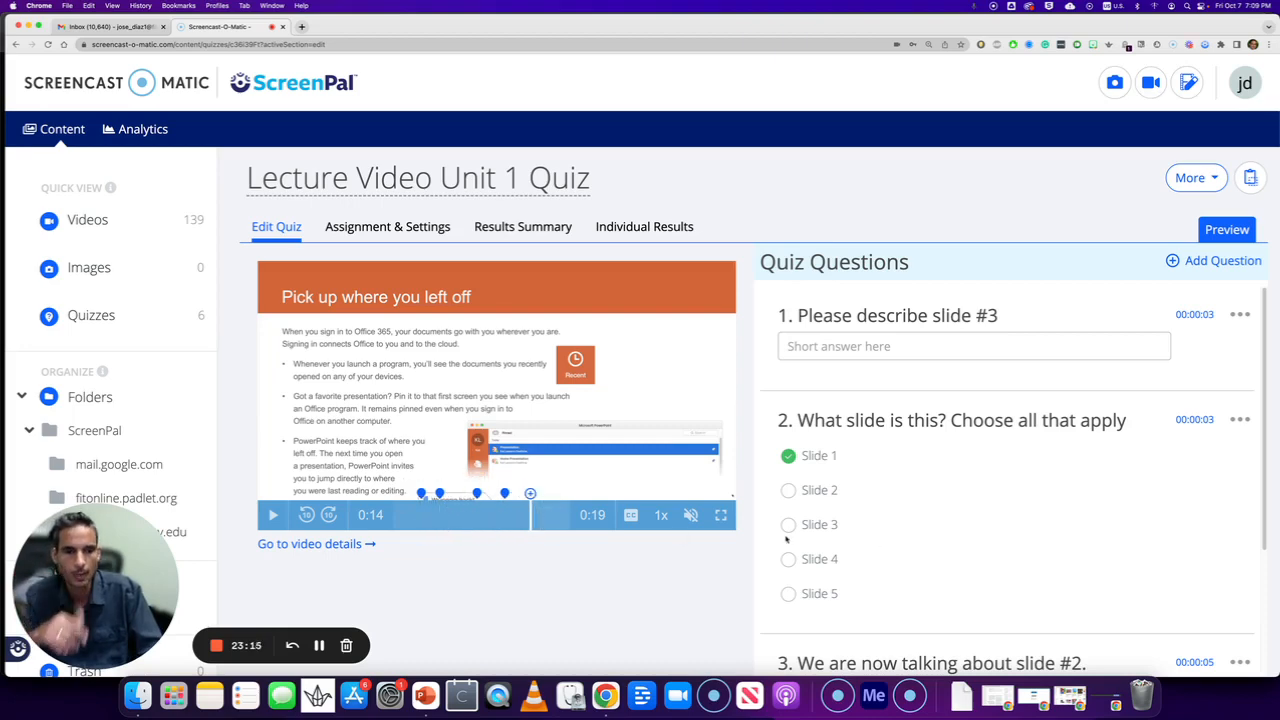
scroll(994, 503, "down", 2)
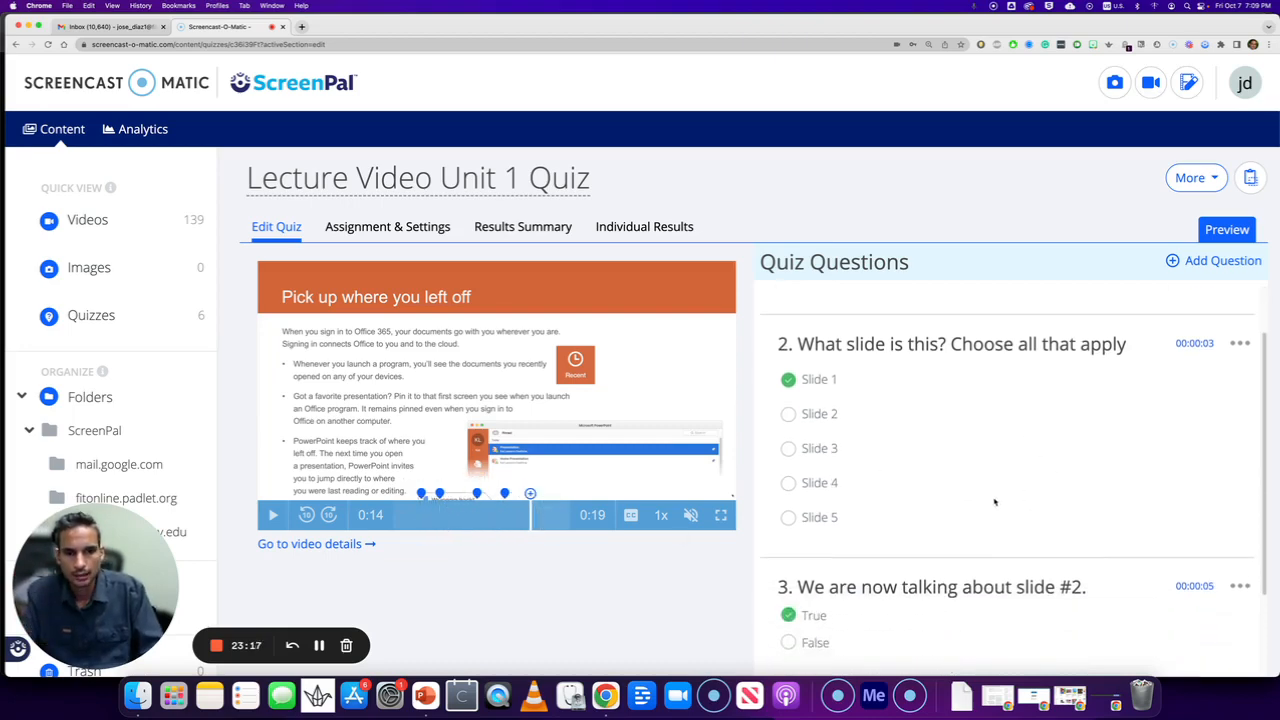
scroll(994, 503, "up", 2)
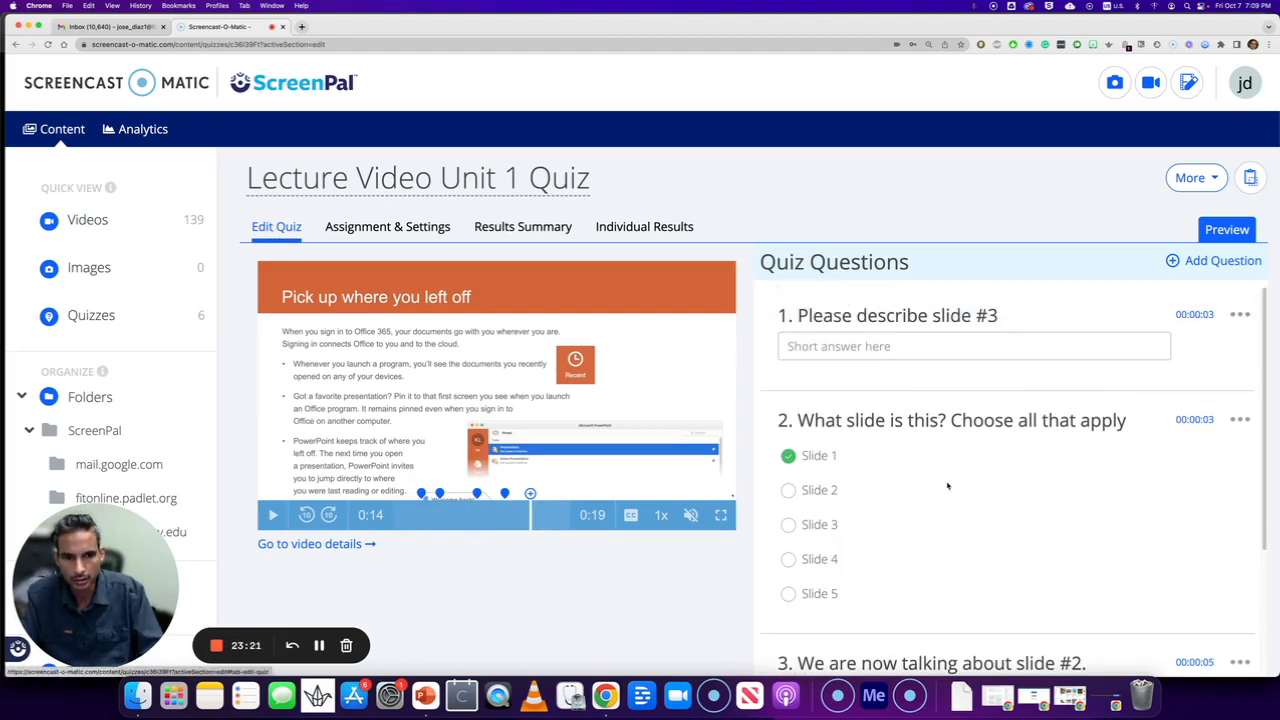
left_click(1243, 316)
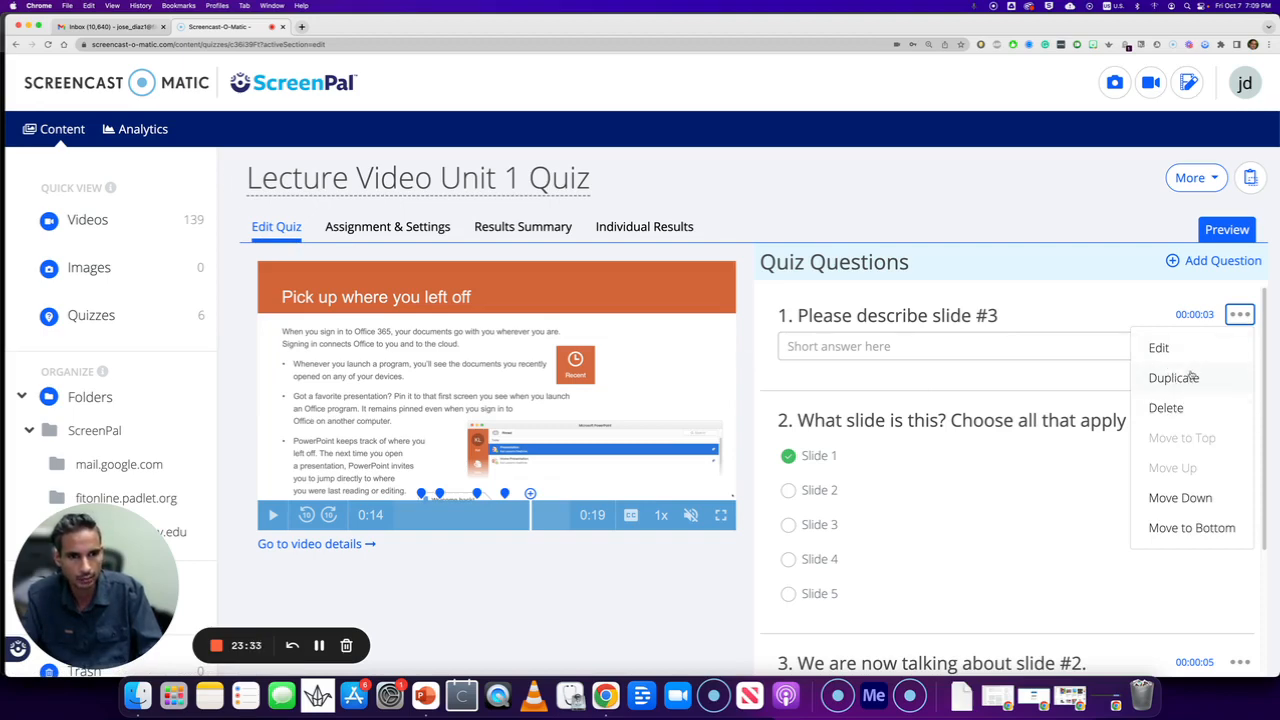
Step: Set the quiz assignment to ask the audience for First Name, Last Name and Email prior to taking the quiz
left_click(381, 227)
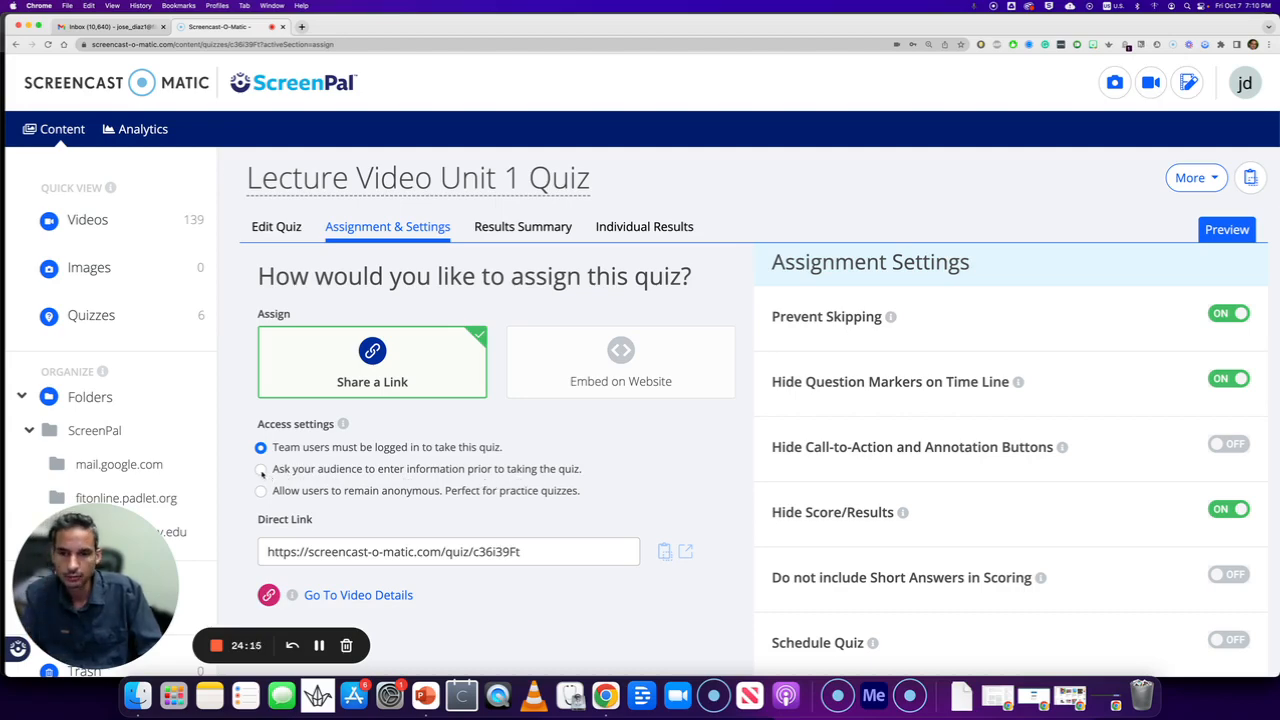
left_click(261, 470)
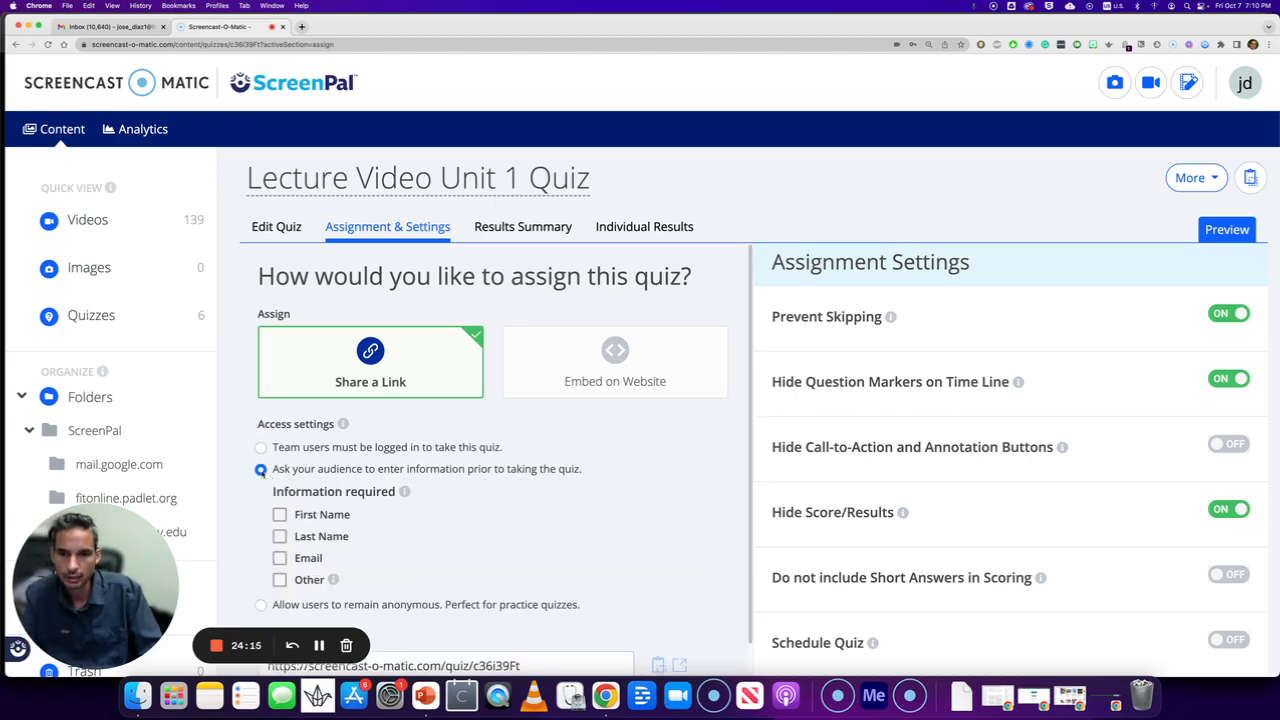
left_click(280, 515)
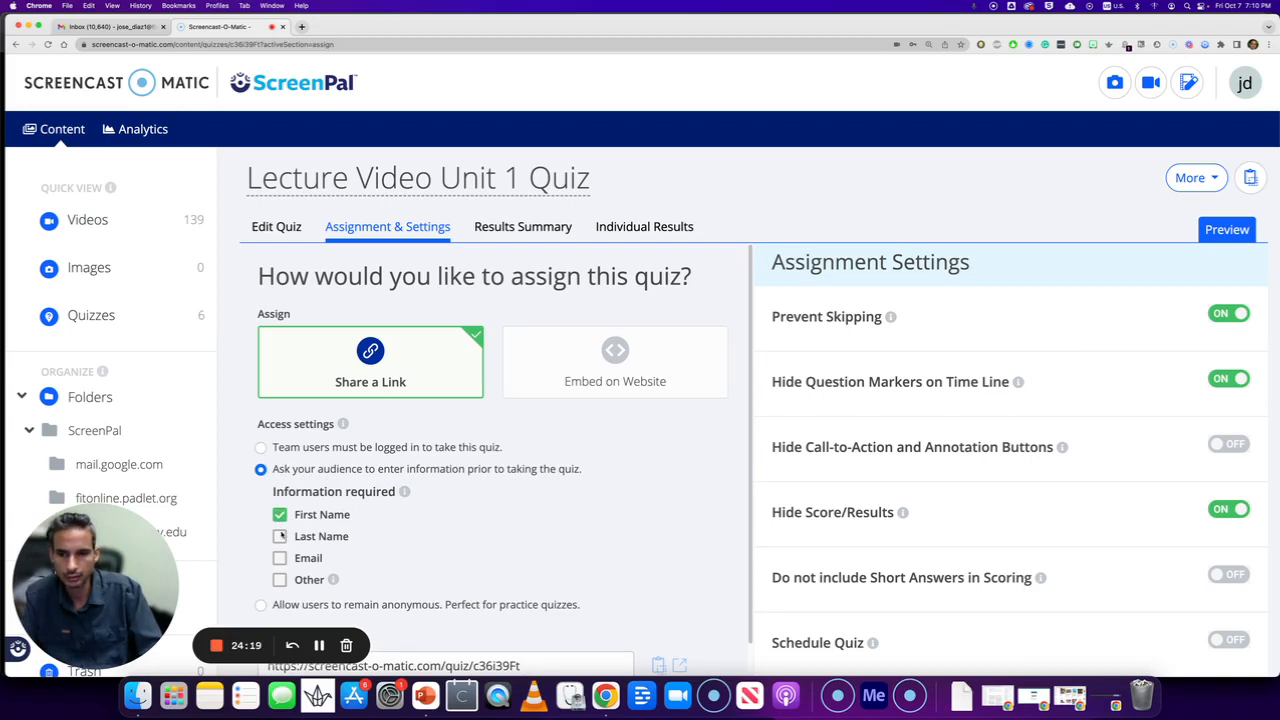
left_click(280, 537)
left_click(280, 558)
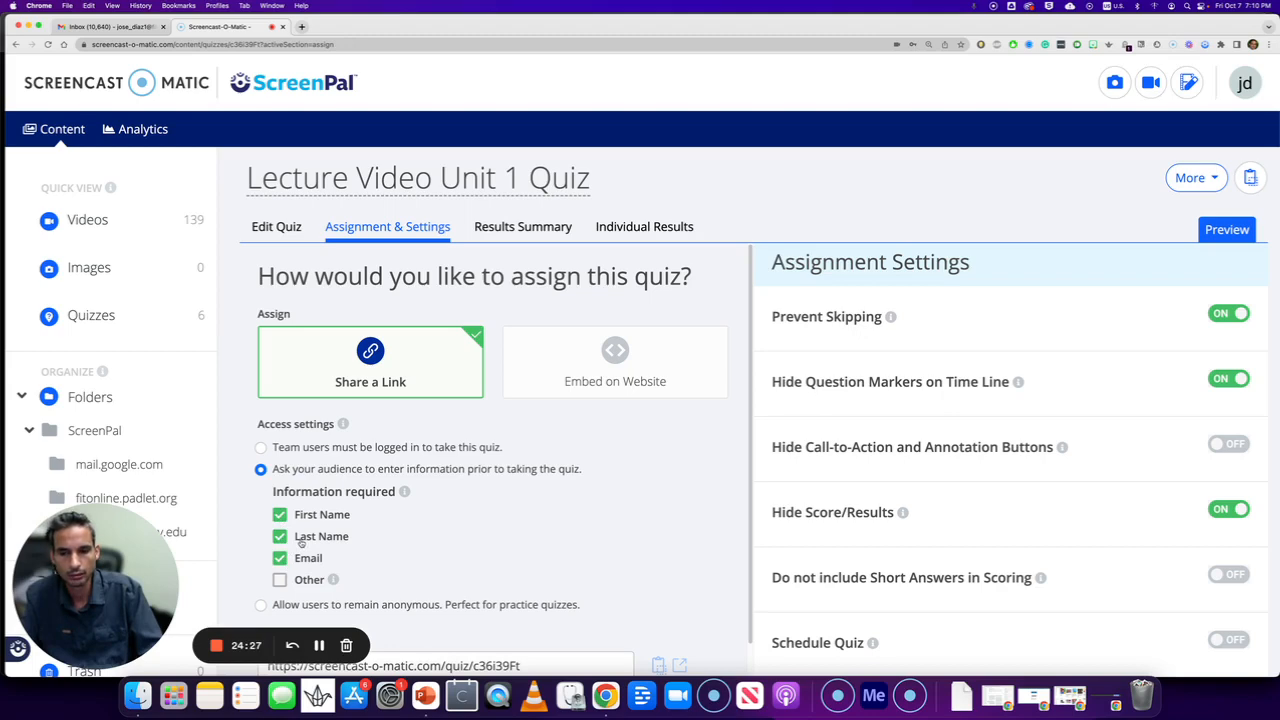
scroll(431, 521, "down", 2)
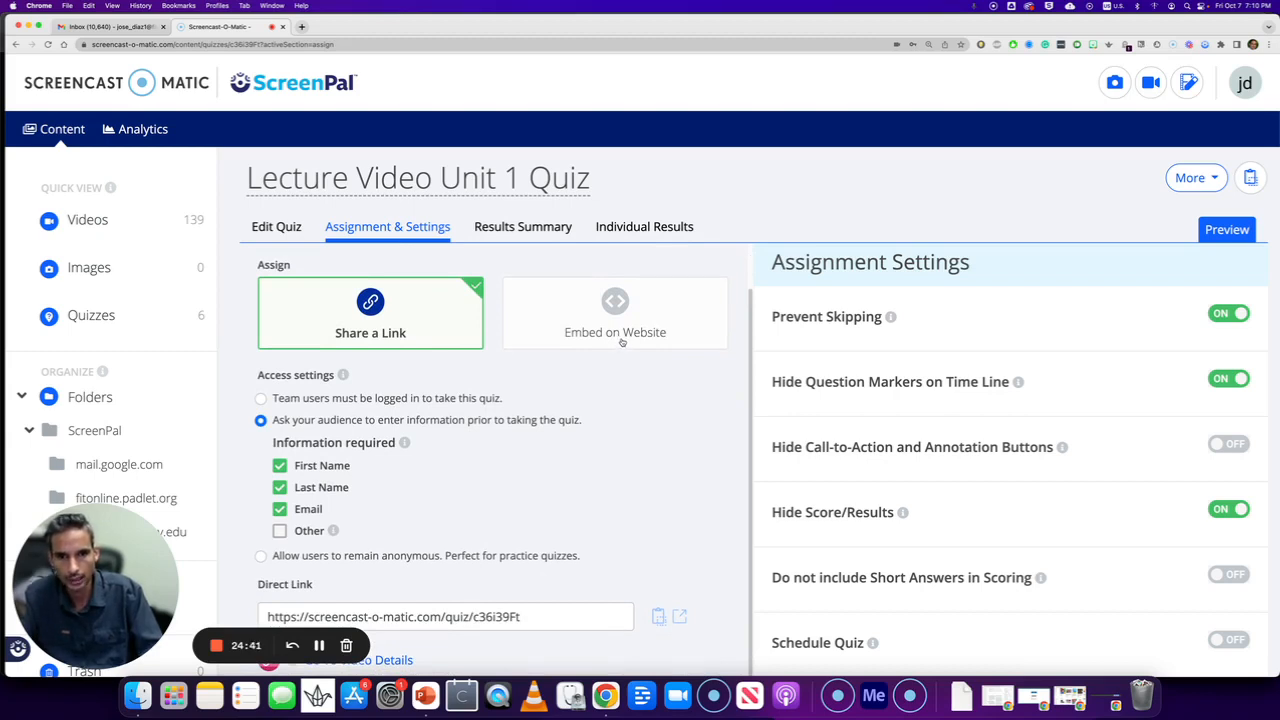
Step: Review the quiz's results summary for all questions, its individual results and the available export formats
left_click(517, 229)
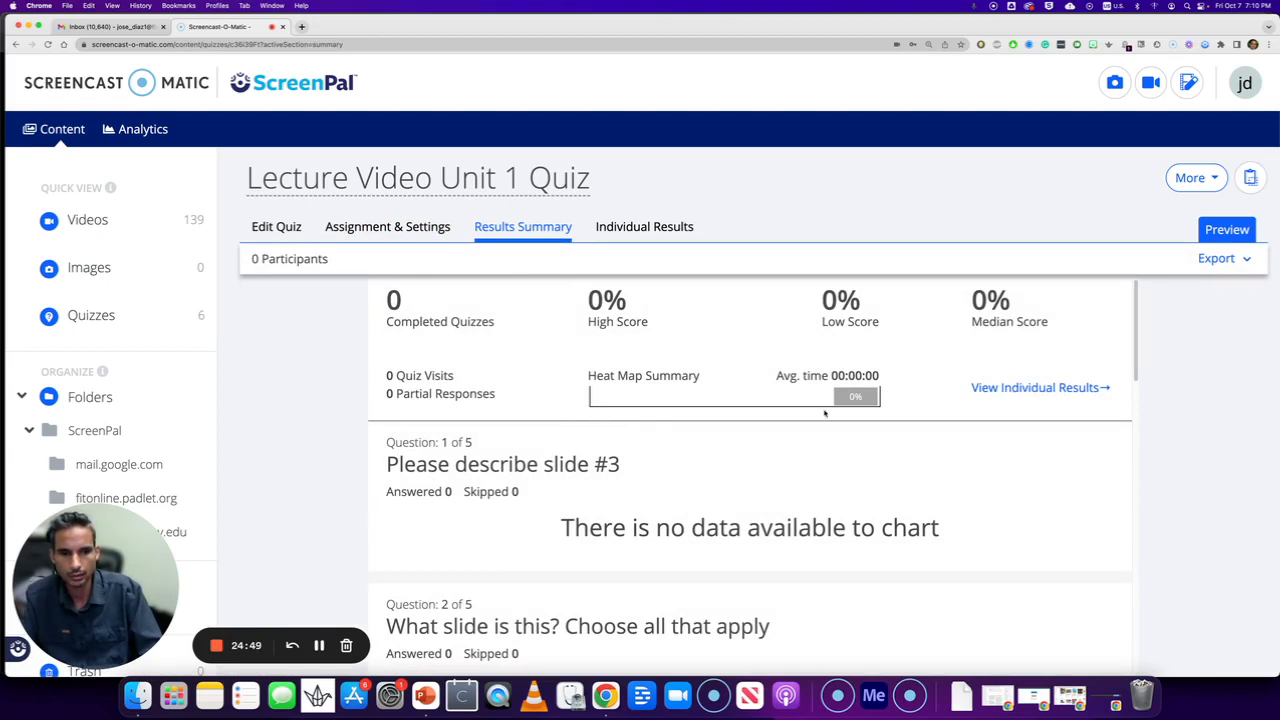
mouse_move(845, 401)
scroll(628, 512, "down", 10)
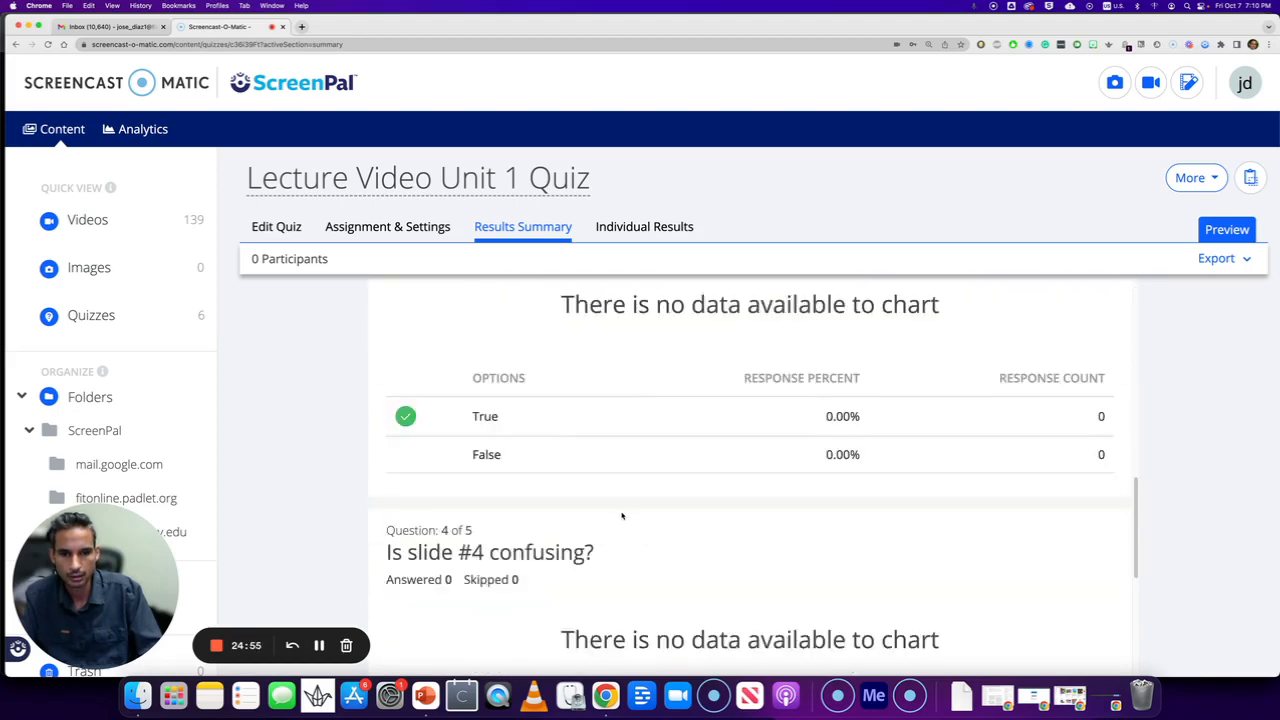
scroll(621, 515, "down", 6)
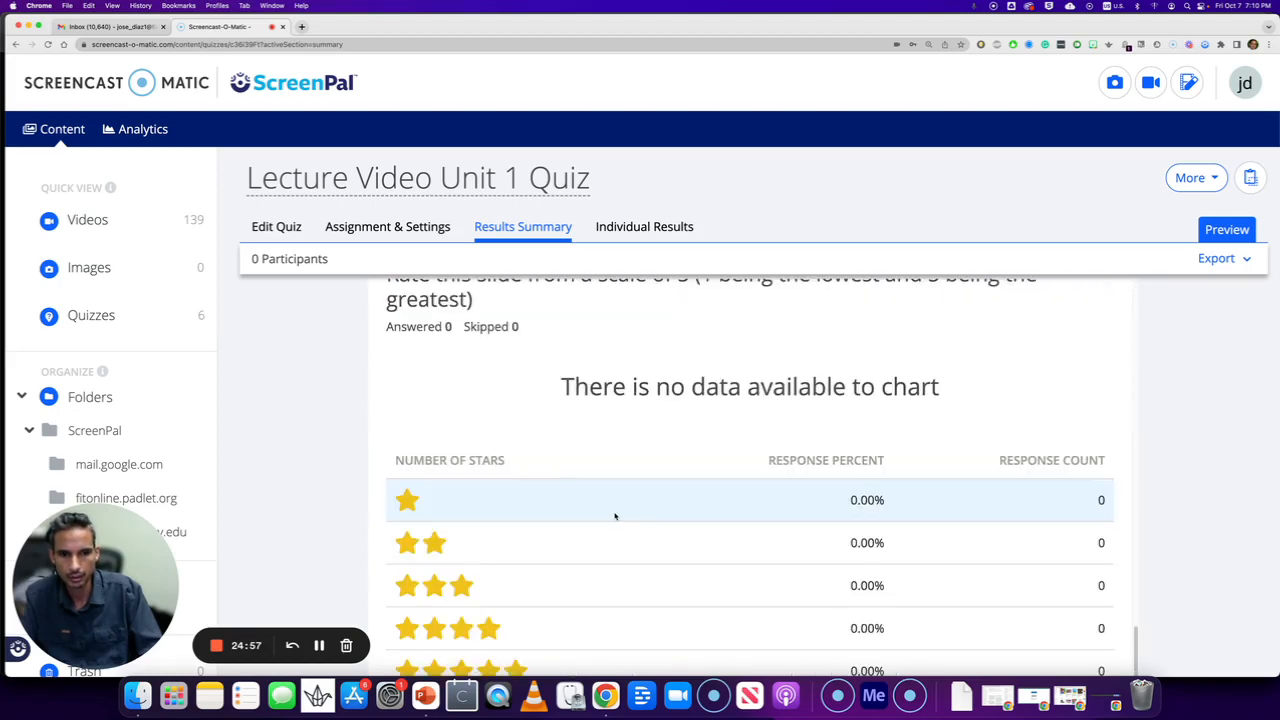
scroll(615, 516, "up", 15)
left_click(625, 230)
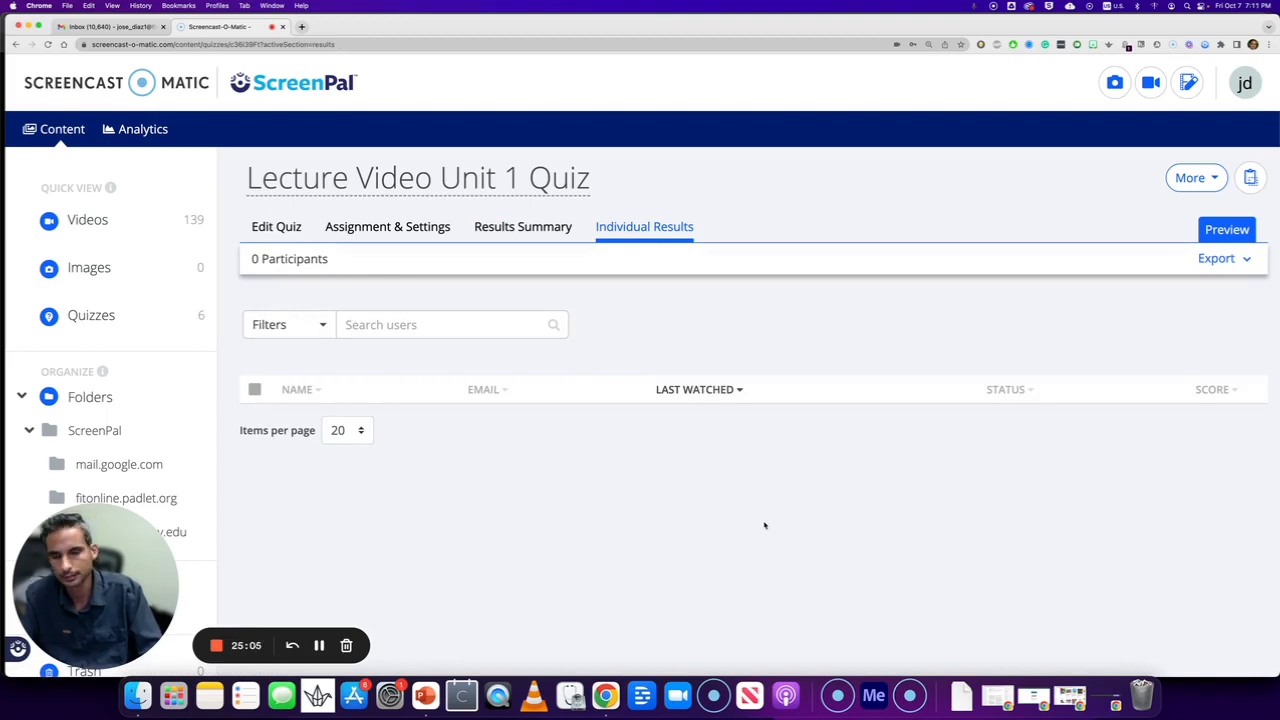
left_click(1233, 262)
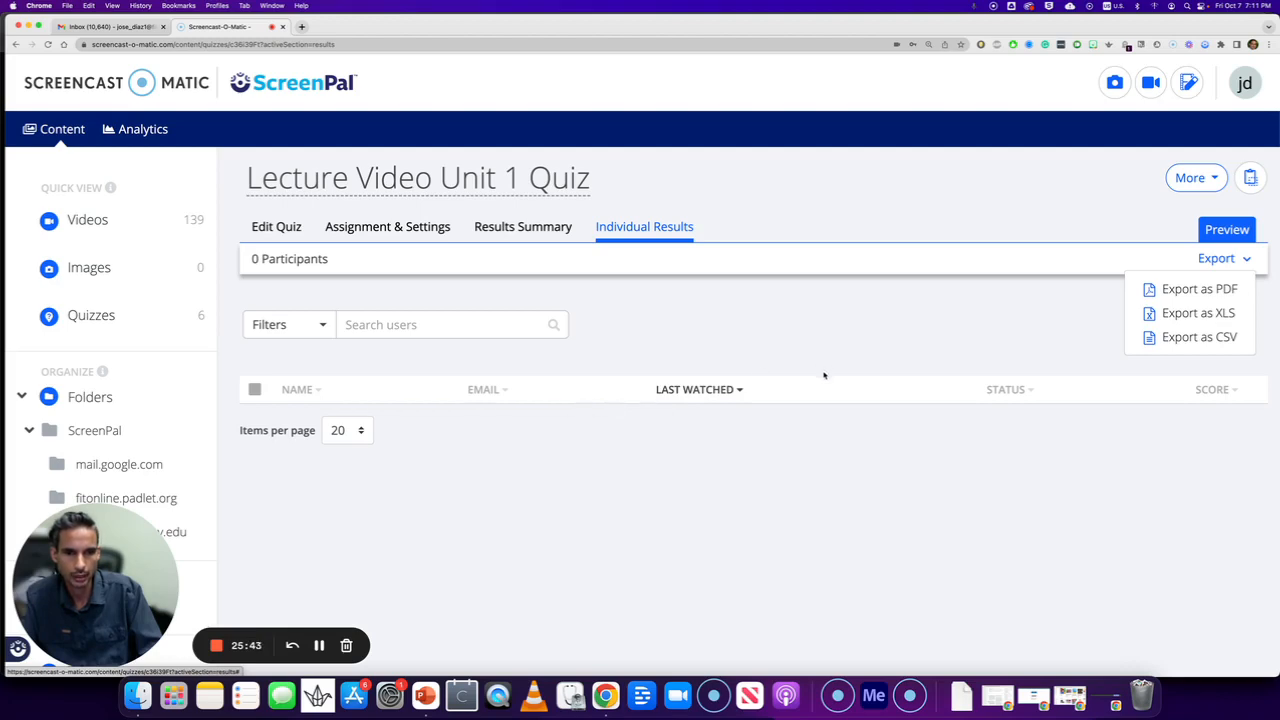
Step: Return to editing the quiz and play its video unmuted from the beginning in full screen up to the first question
left_click(266, 230)
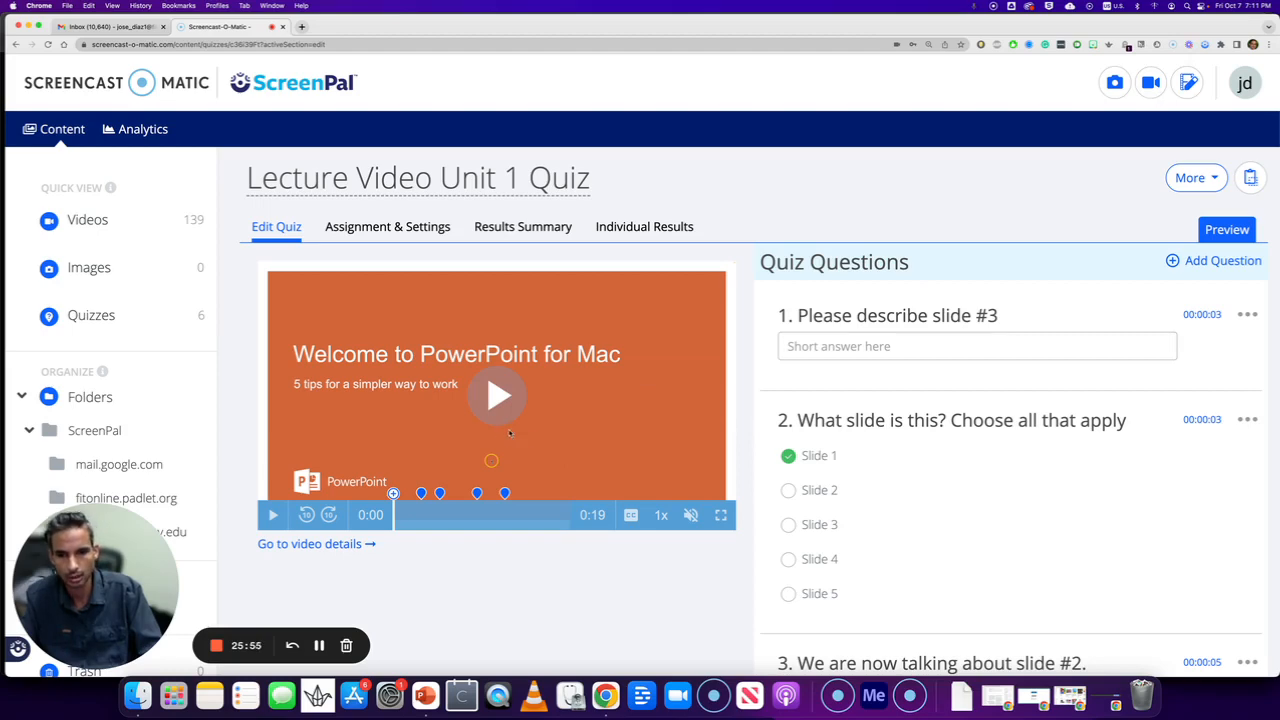
mouse_move(692, 515)
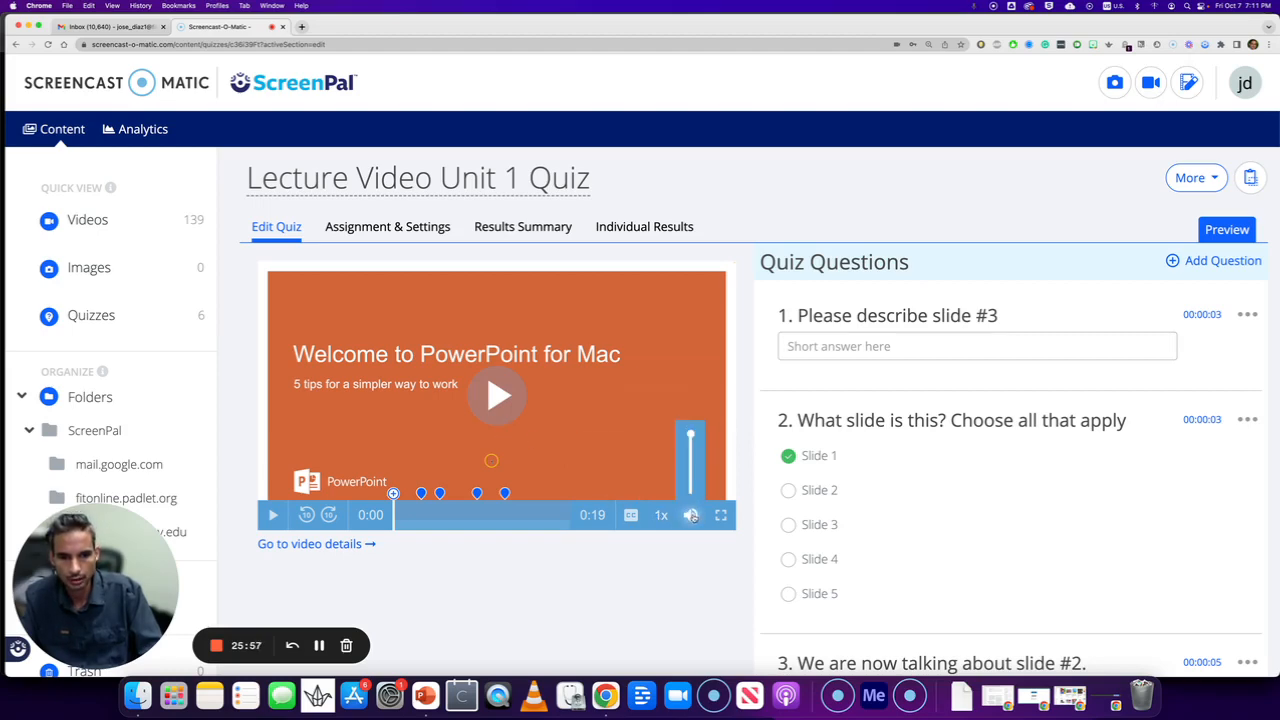
left_click(495, 410)
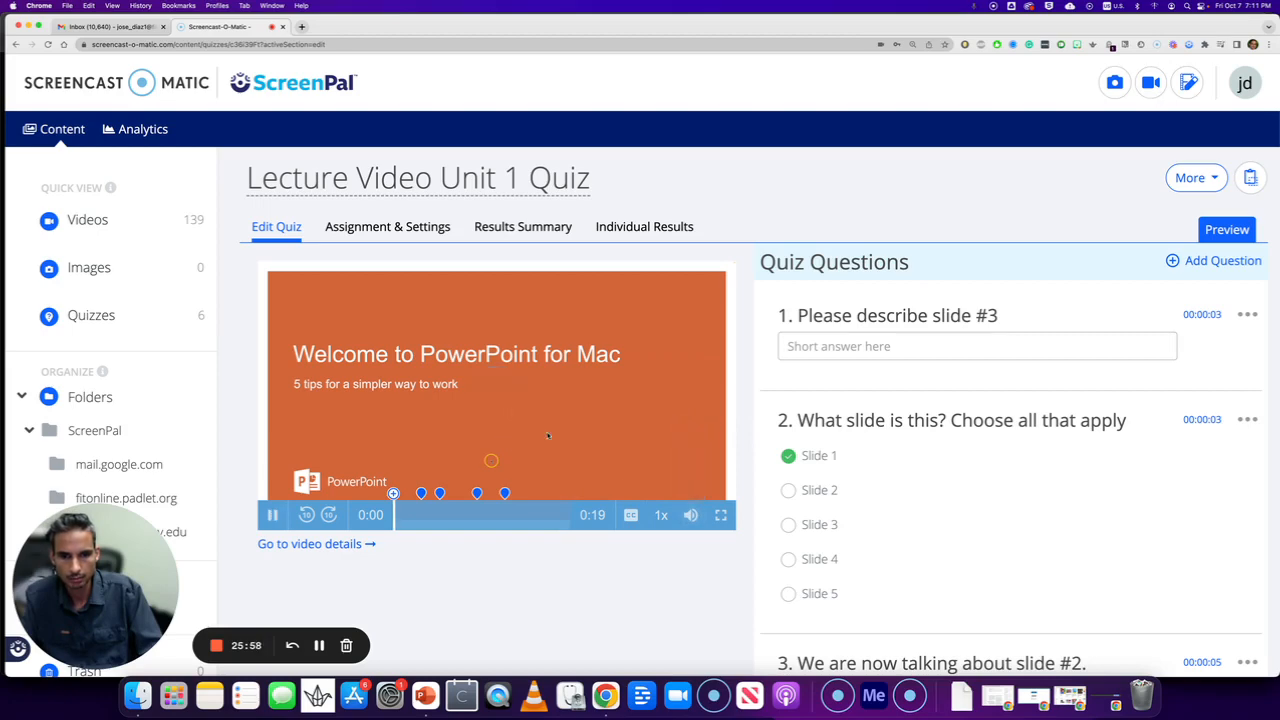
left_click(720, 515)
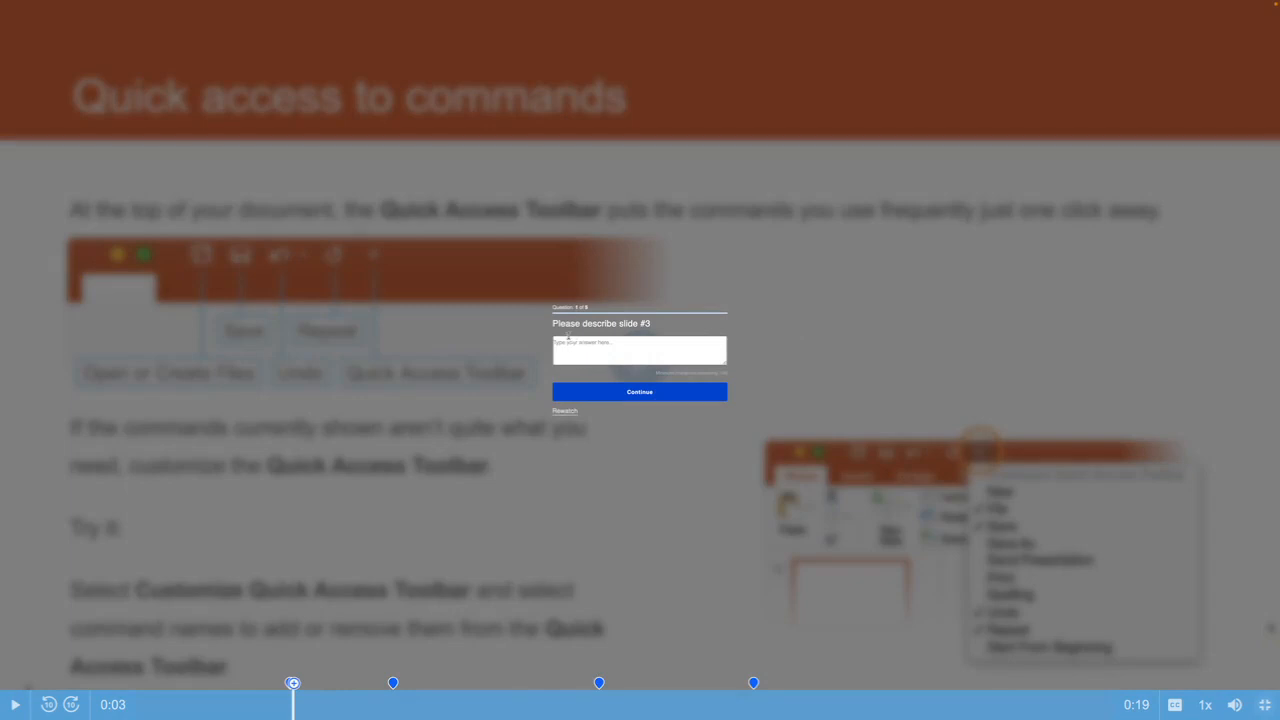
Step: Answer the "Please describe slide #3" question with filler text and continue to the next question
left_click(602, 345)
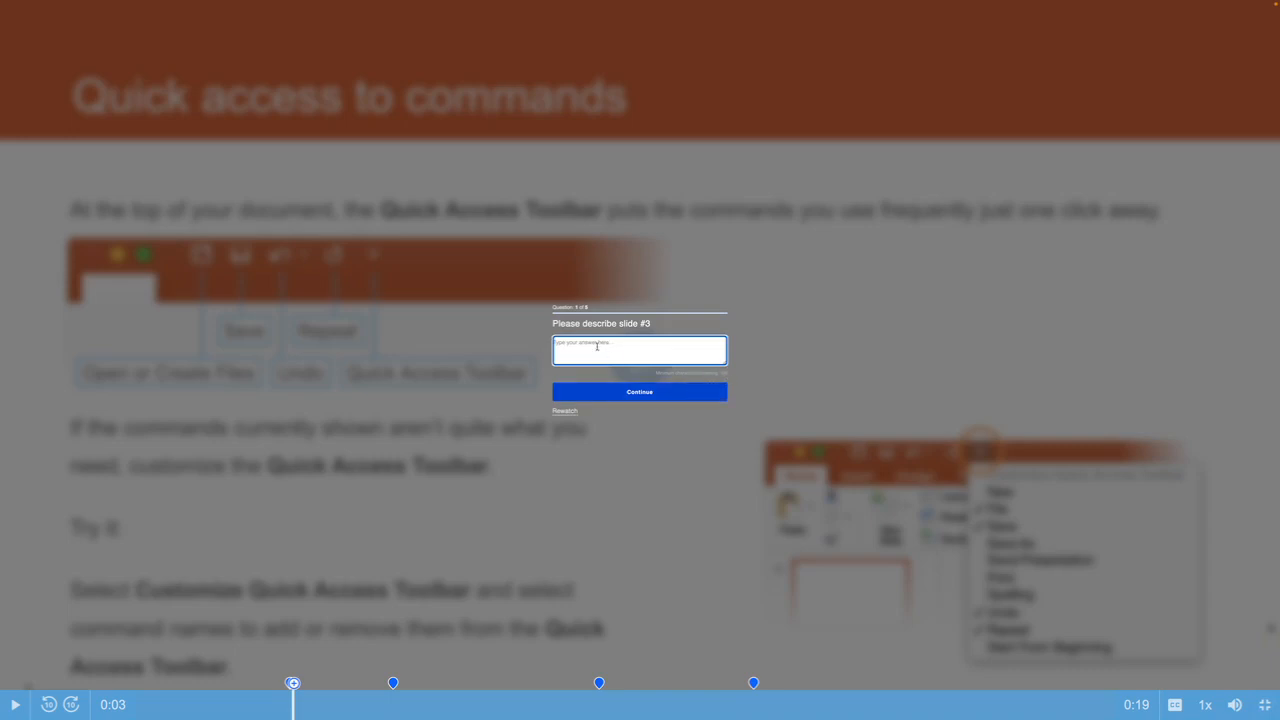
type("sdfsdfsdfsdfsdfsdfsdfsdfsdfsdfsdfsdfsdfsdfsdfsdfsdfsdfsdfsdfs")
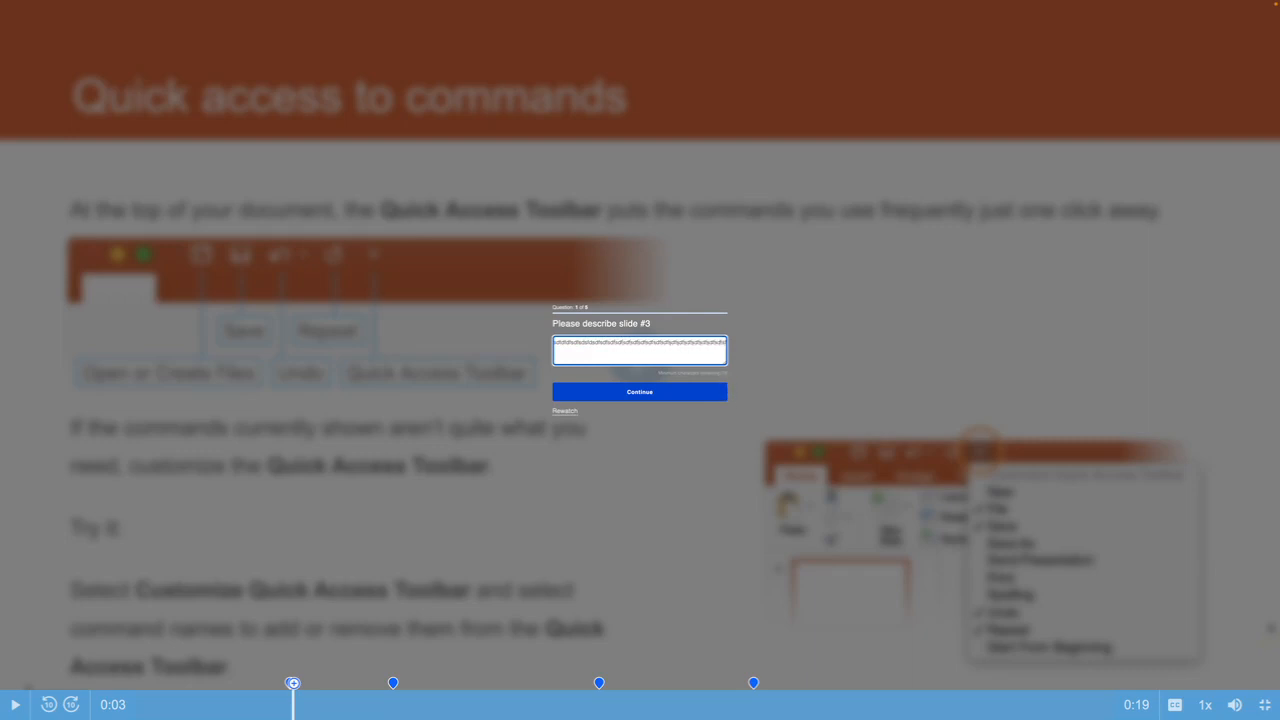
type("dfsdfsdfsdfsdfs")
left_click(653, 395)
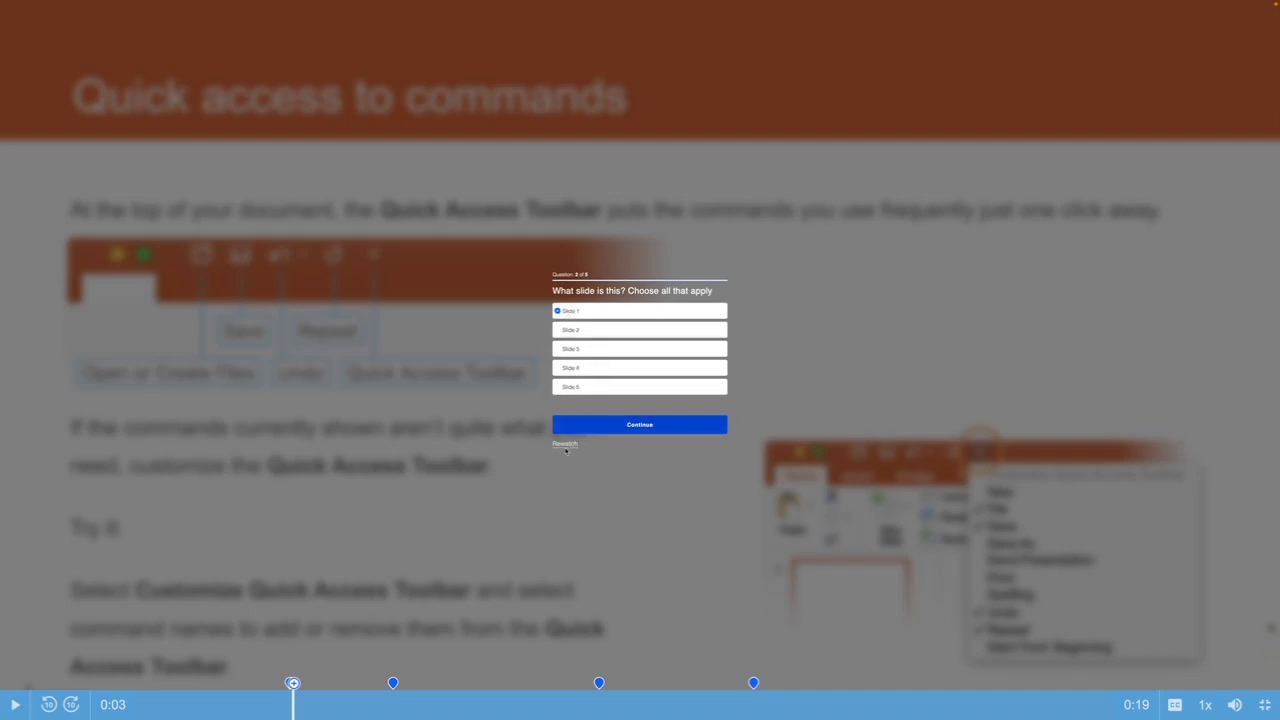
Step: Rewatch the video segment from the "What slide is this? Choose all that apply" question and resume playback
left_click(561, 447)
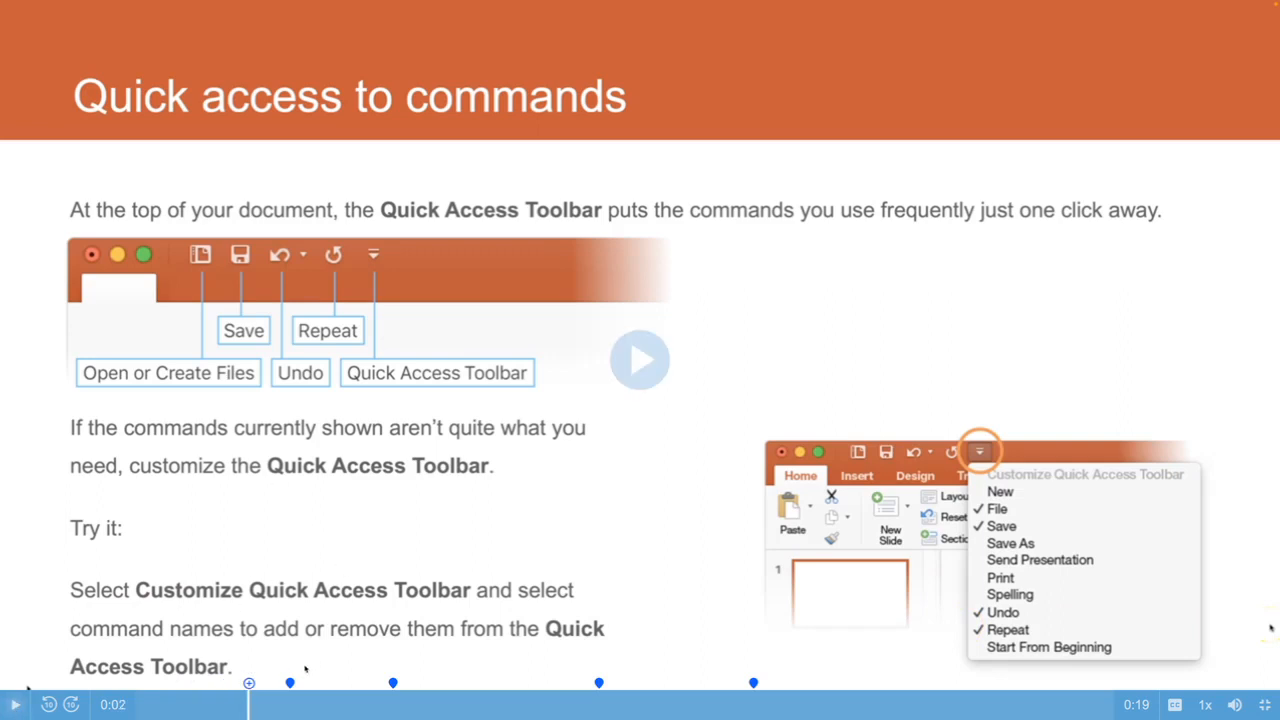
left_click(15, 705)
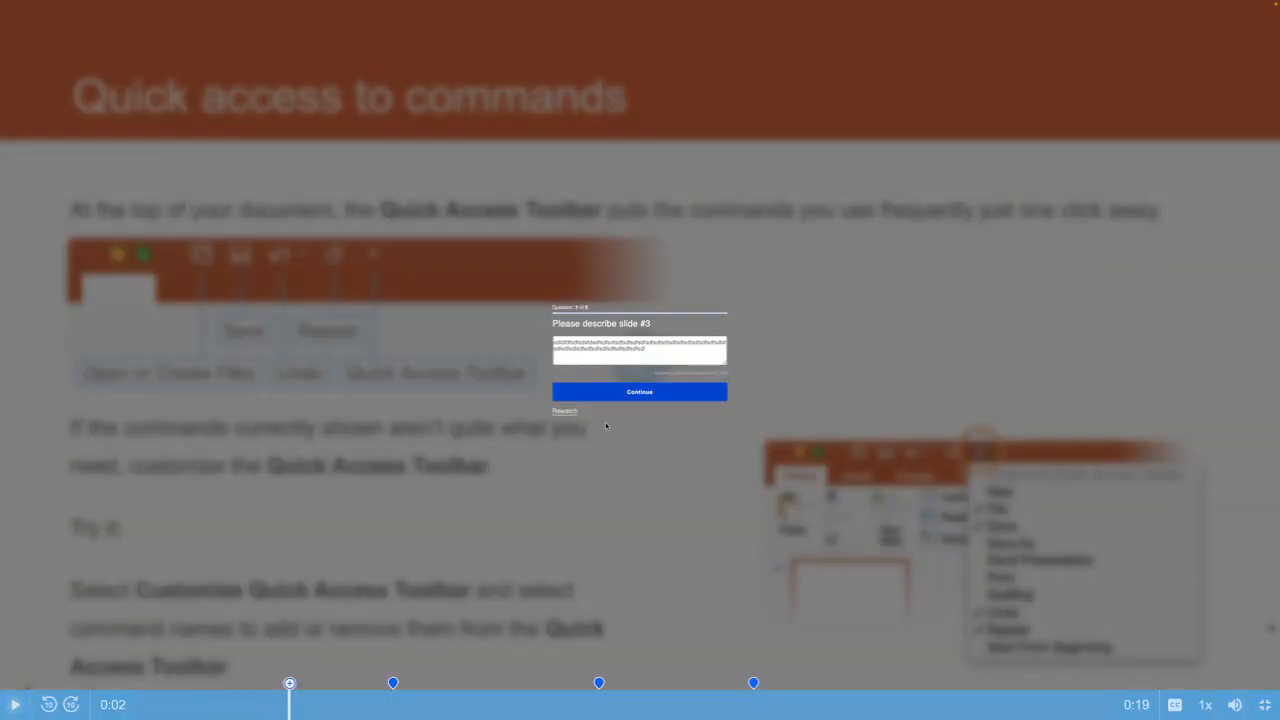
Step: Continue past the first two questions, then answer False to the slide #2 statement and "No, it is not confusing" for slide #4
left_click(641, 391)
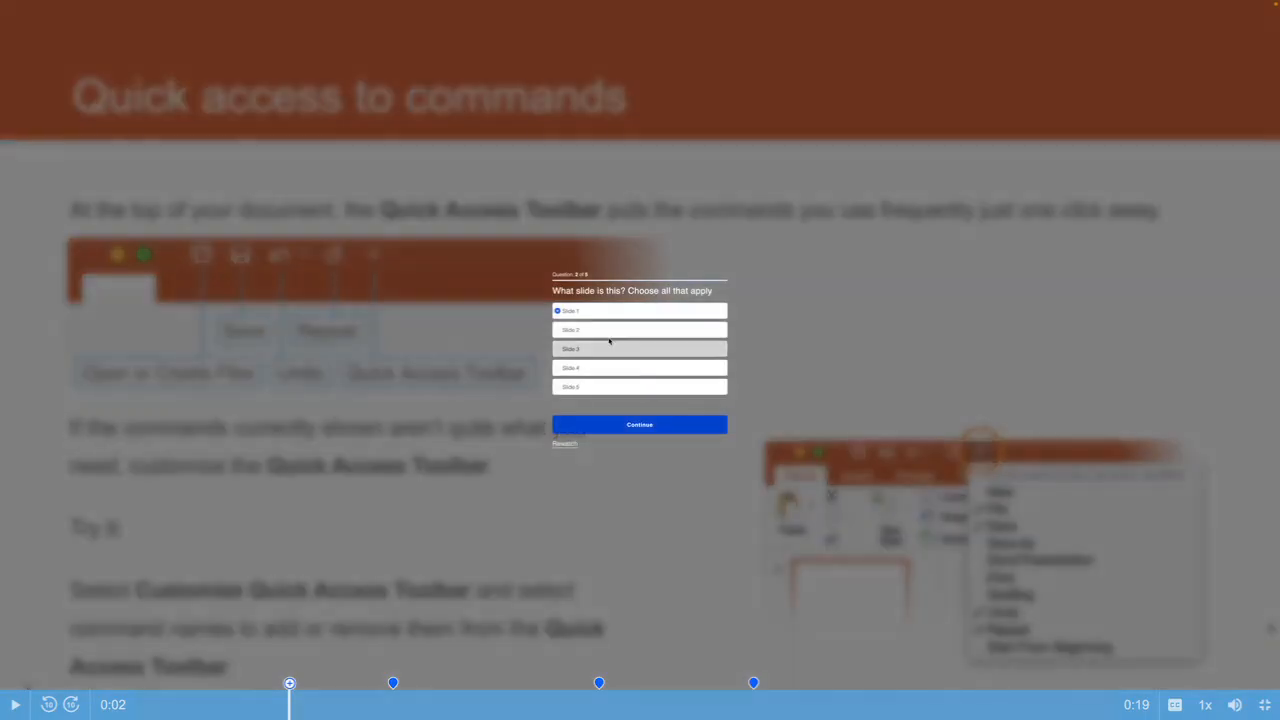
left_click(638, 425)
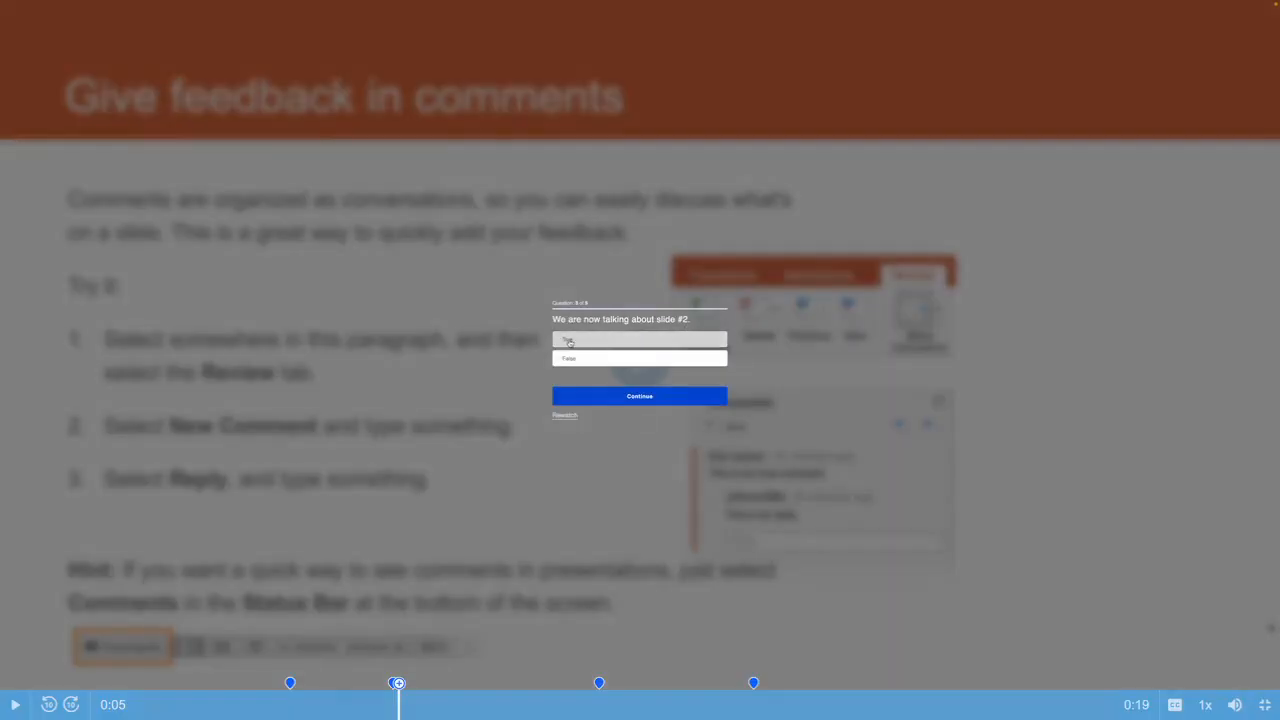
left_click(562, 358)
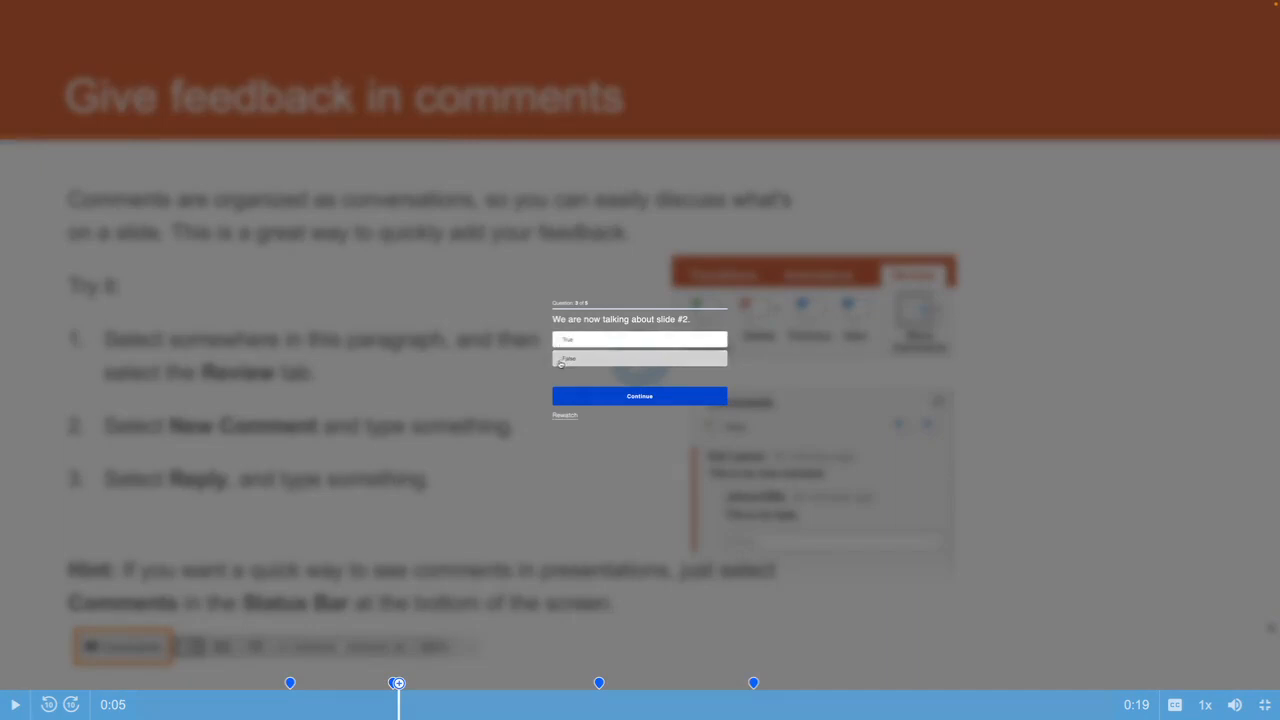
left_click(630, 404)
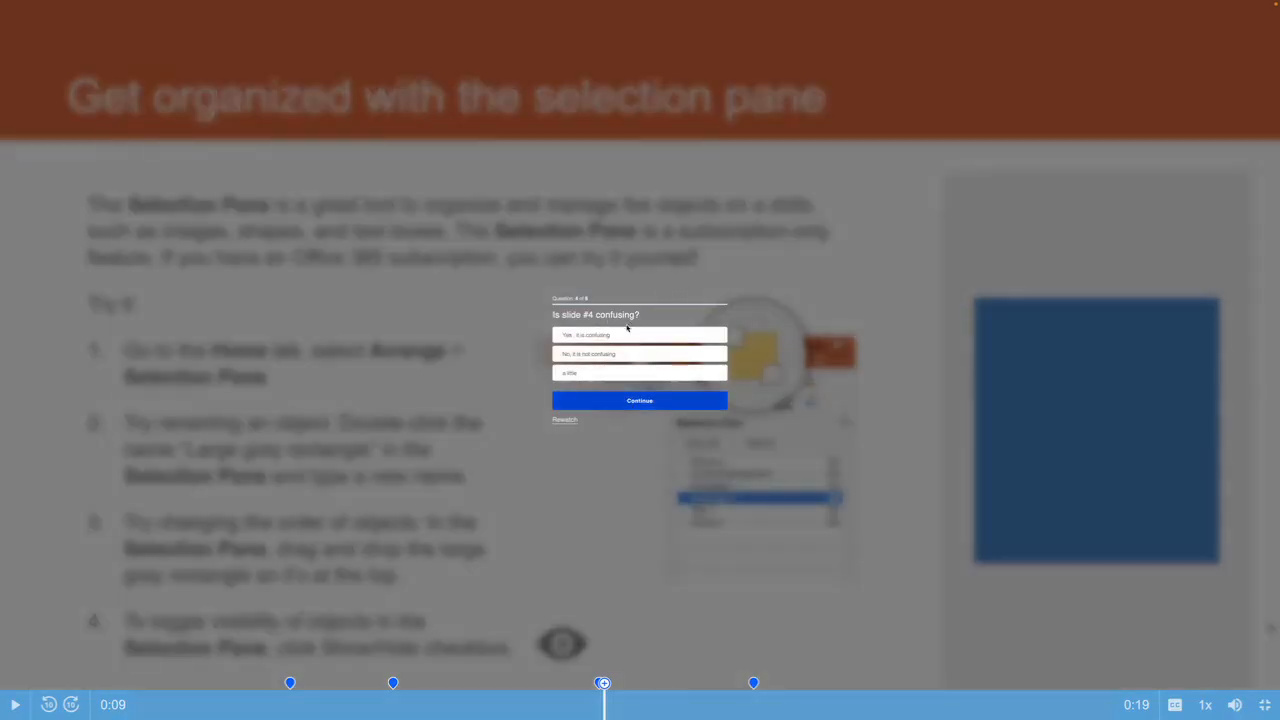
left_click(570, 361)
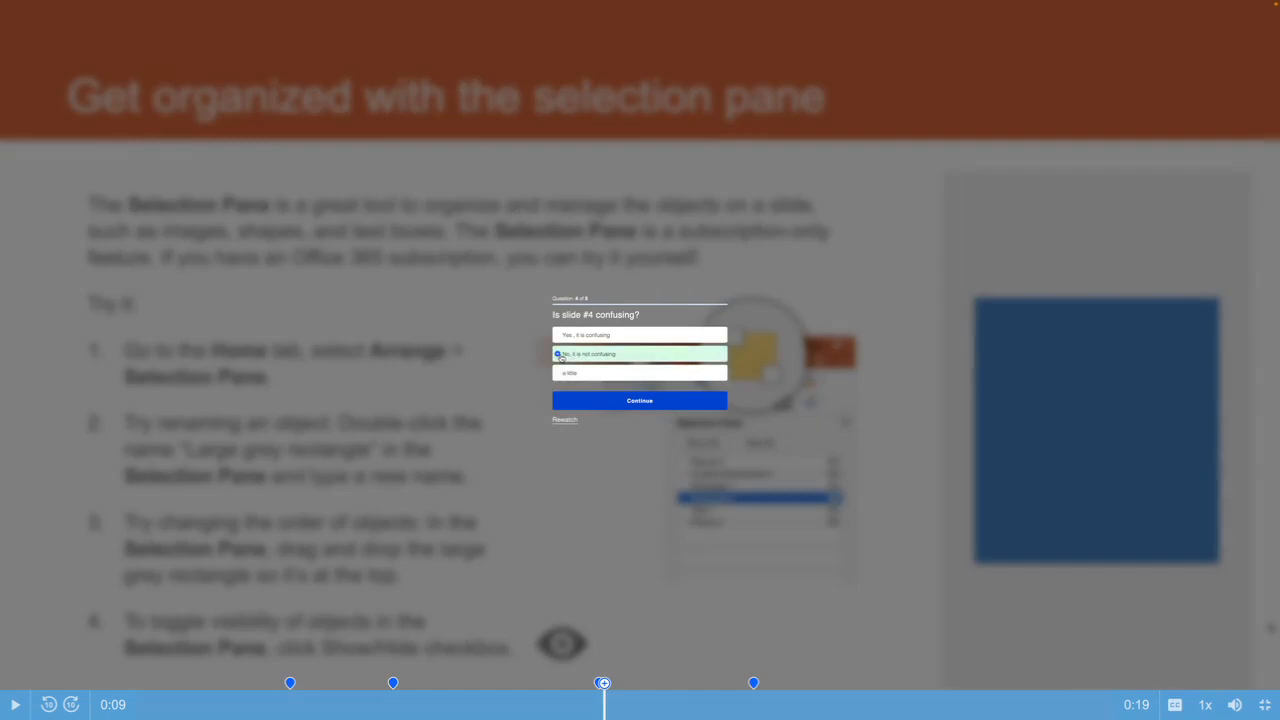
left_click(640, 401)
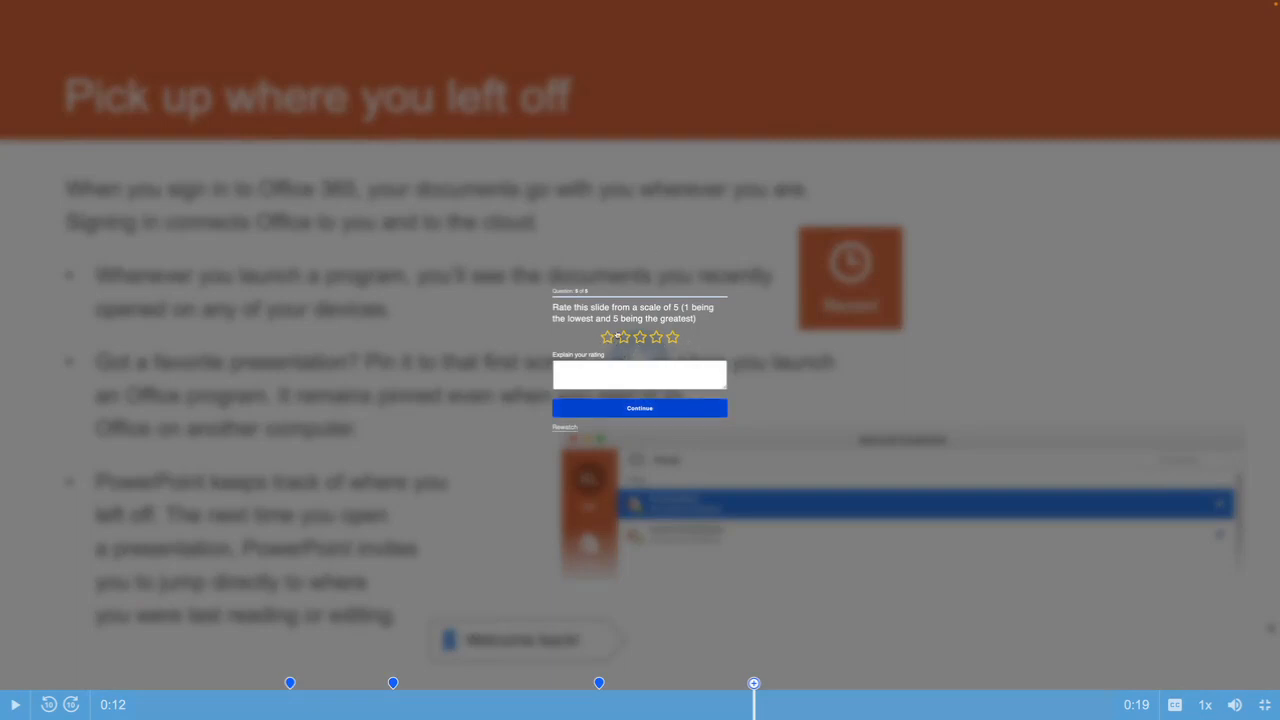
Step: Rate the slide five stars in the last question, then pause the video and exit full screen
left_click(673, 338)
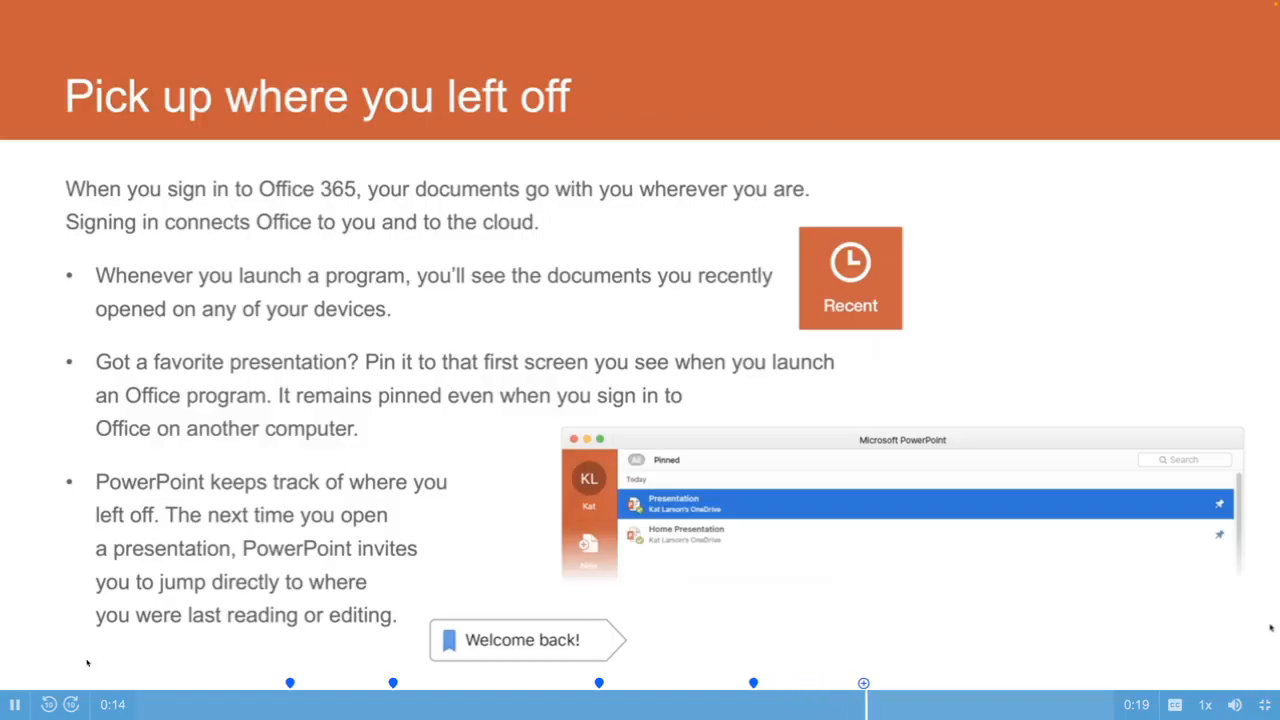
left_click(16, 705)
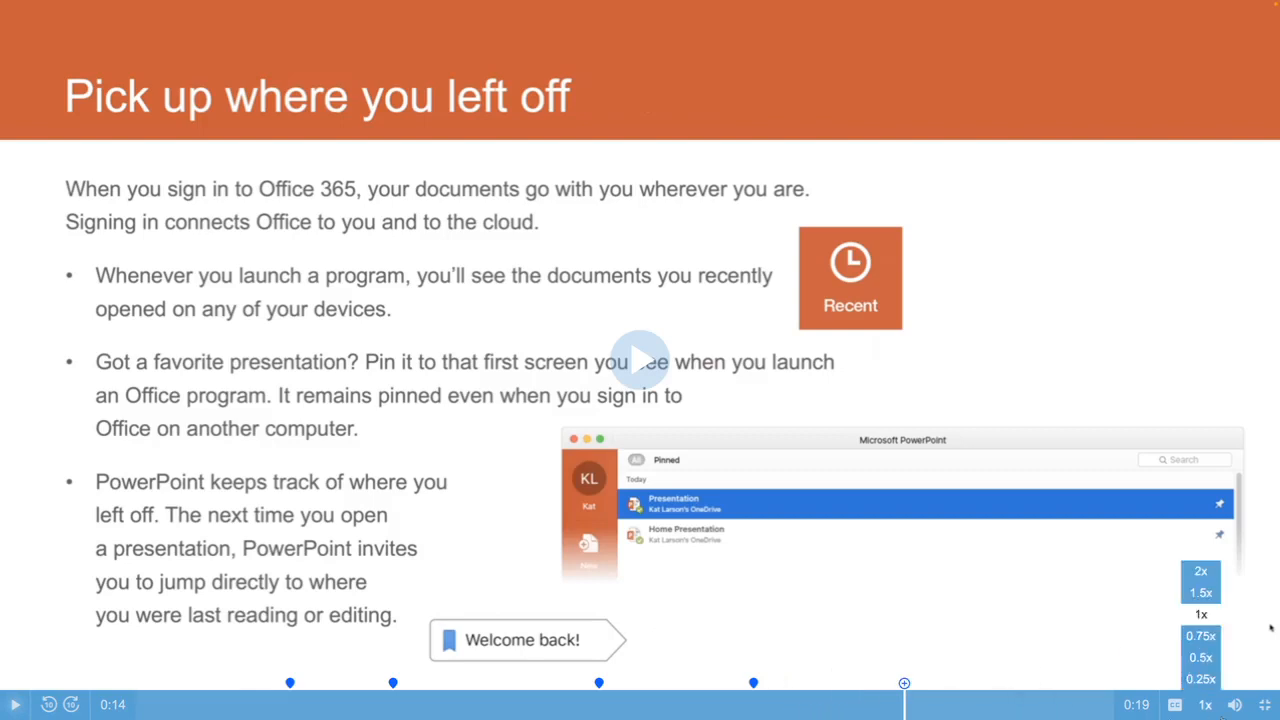
left_click(1265, 704)
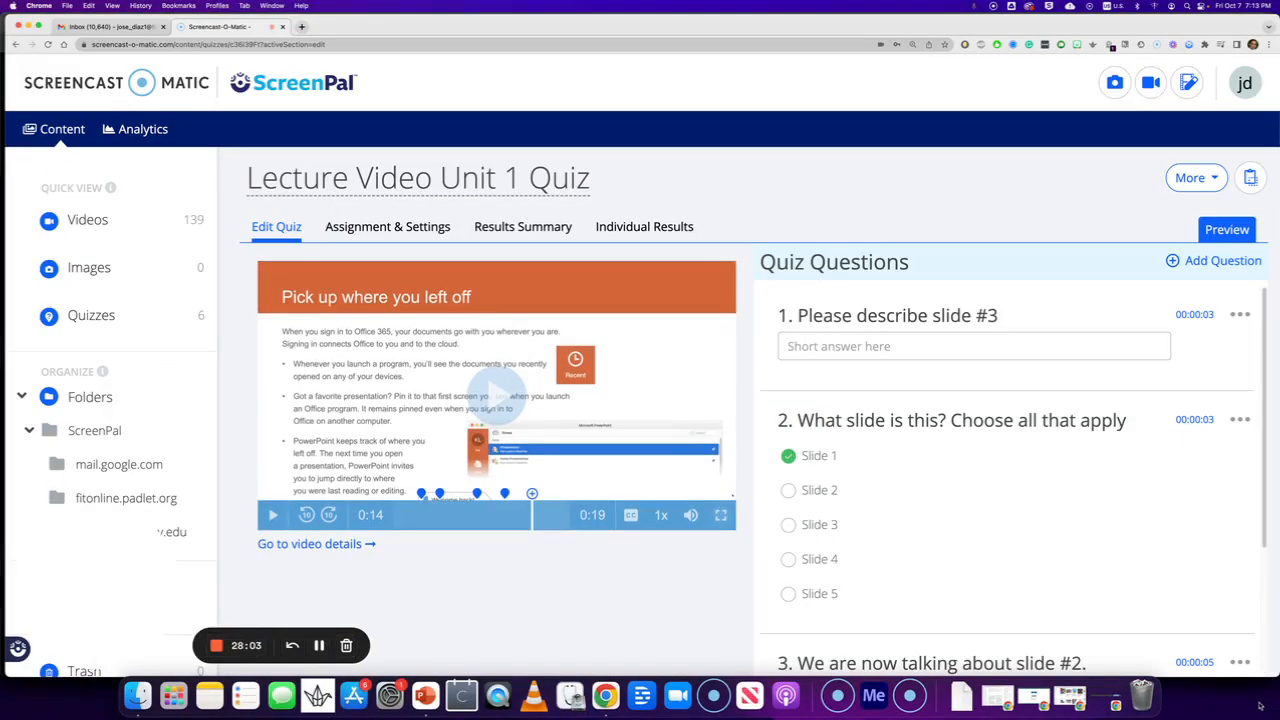